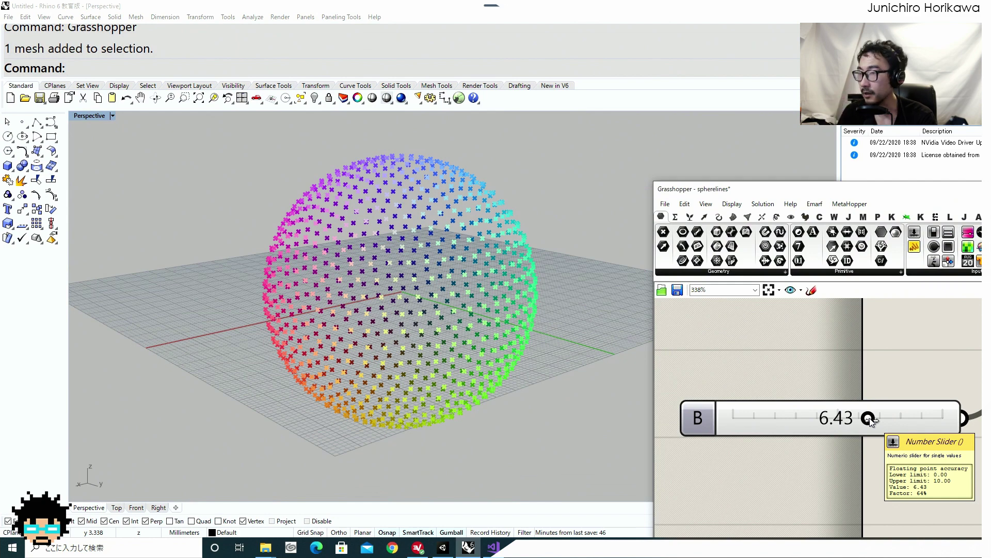
Step: Examine the coloured point sphere from several angles and distances, and set slider B to 7.96 to compare the point density
right_drag(421, 345, 457, 319)
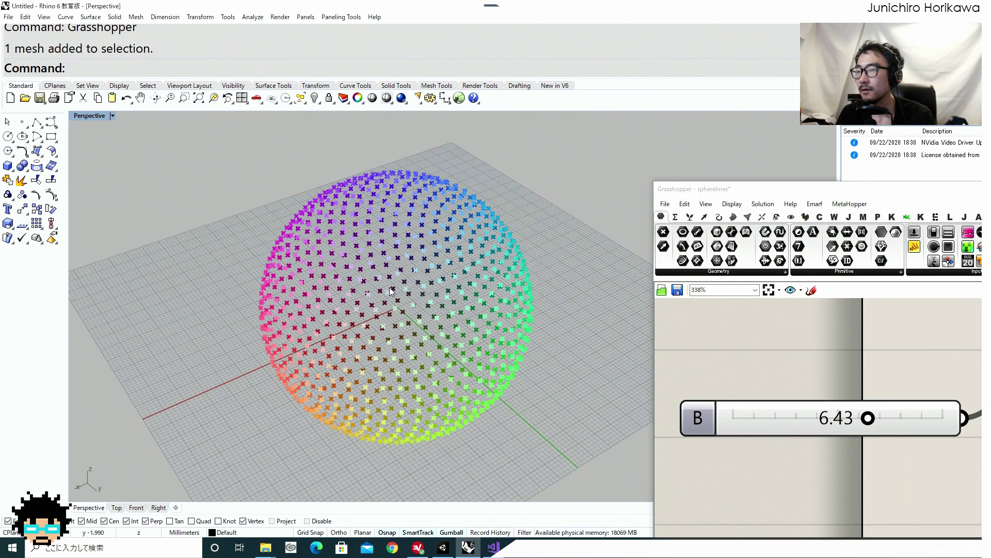
right_drag(416, 348, 438, 327)
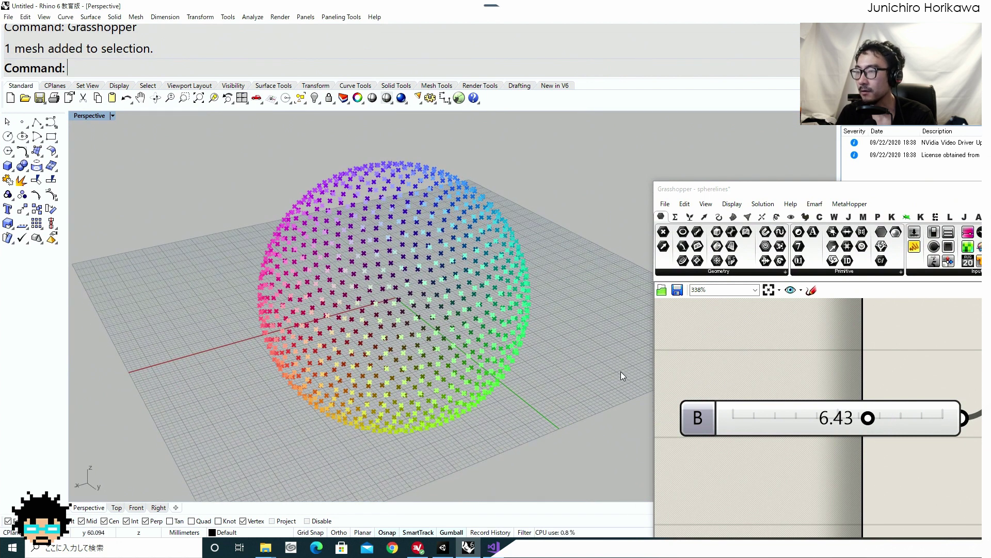
scroll(392, 382, up, 5)
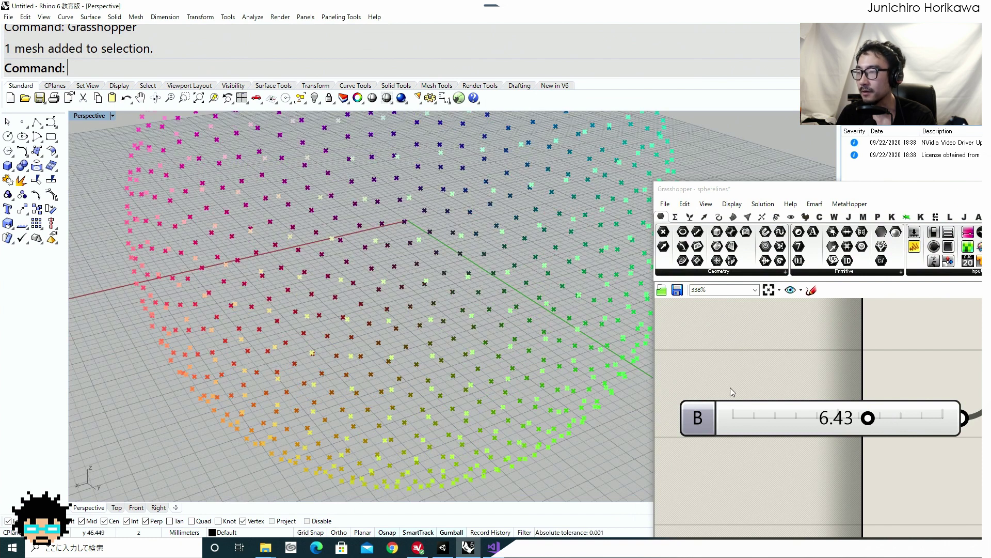
scroll(444, 341, down, 5)
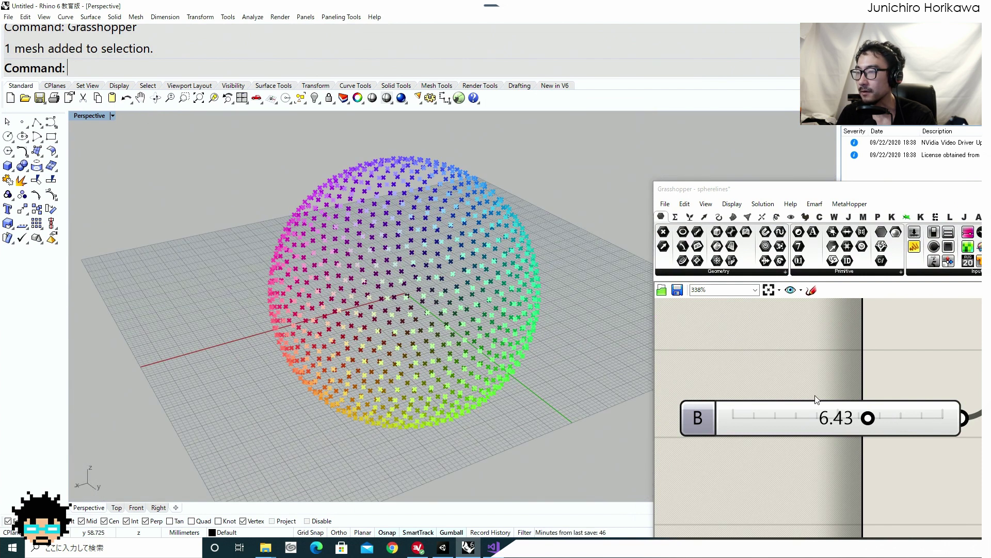
drag(857, 417, 891, 417)
right_drag(503, 341, 595, 360)
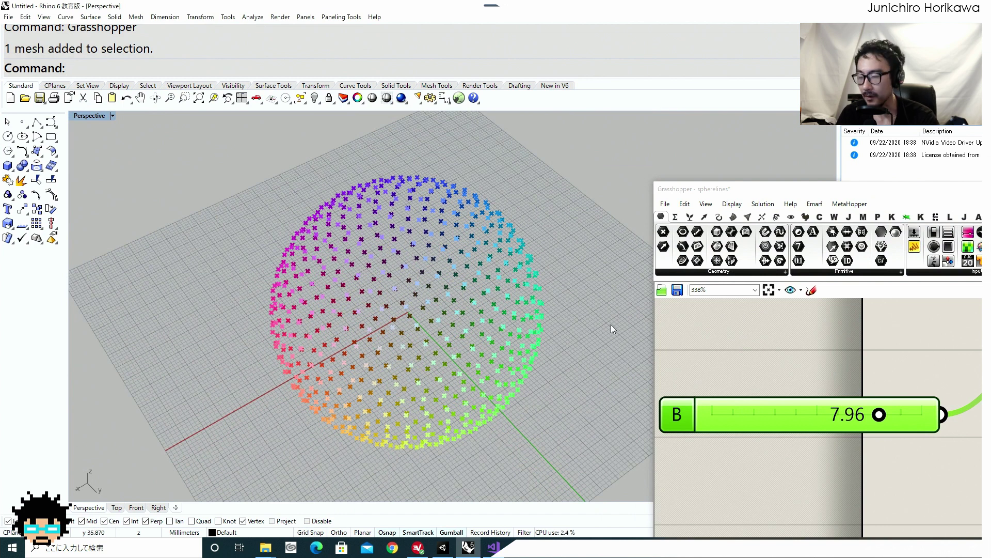
Step: Create a new empty Grasshopper definition and move its window to show more canvas beside the Rhino viewport
click(672, 204)
click(687, 221)
drag(741, 190, 561, 99)
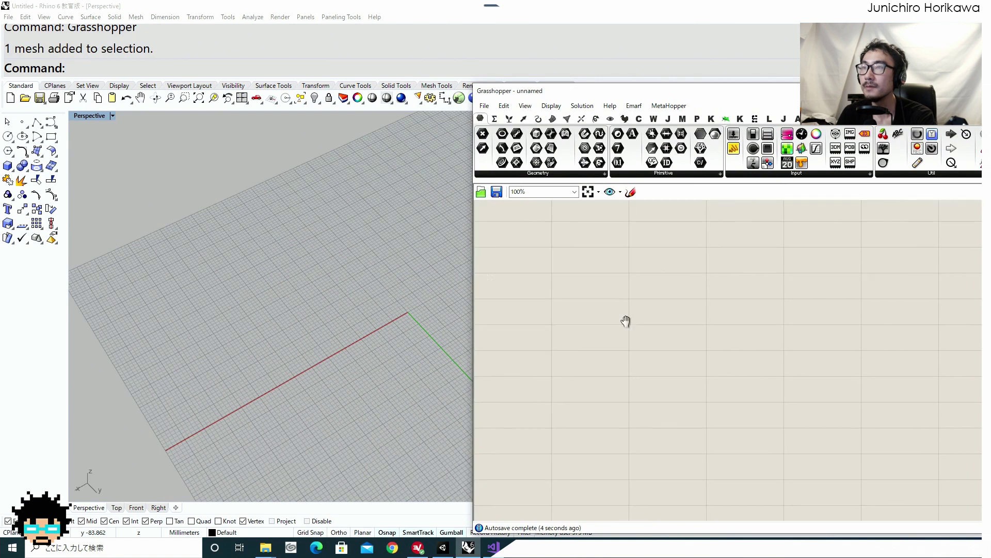
double_click(649, 343)
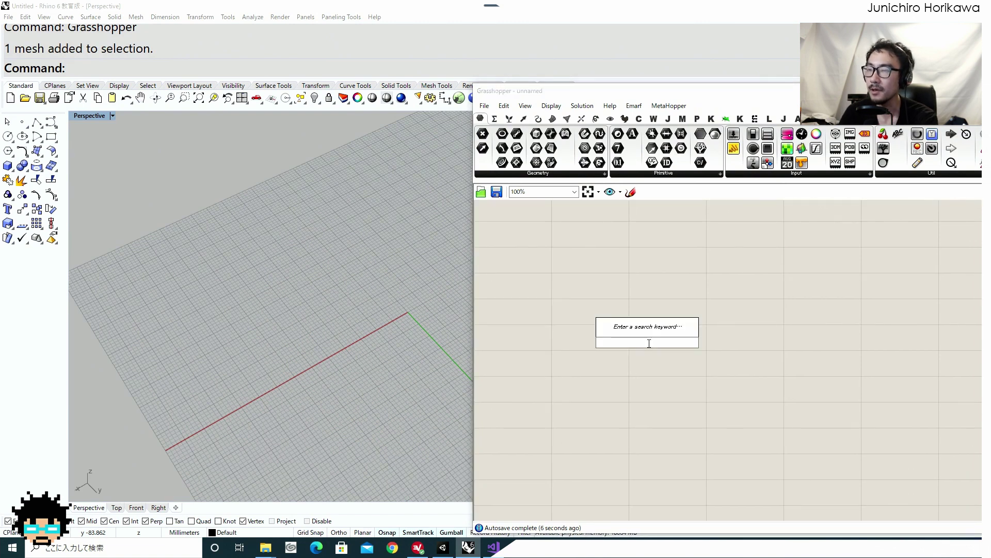
right_drag(414, 371, 237, 389)
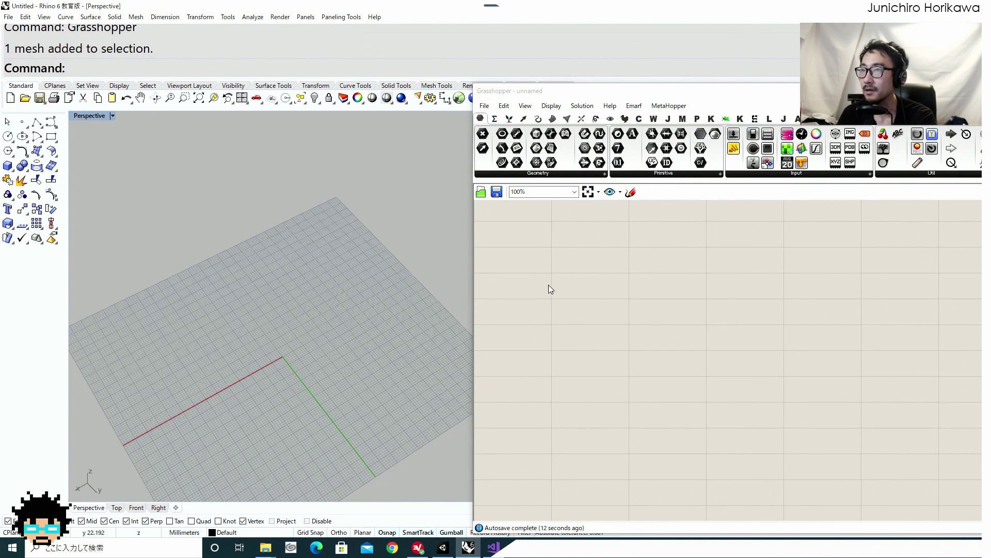
Step: Add a number slider with the value 10.00 to the empty canvas
double_click(599, 325)
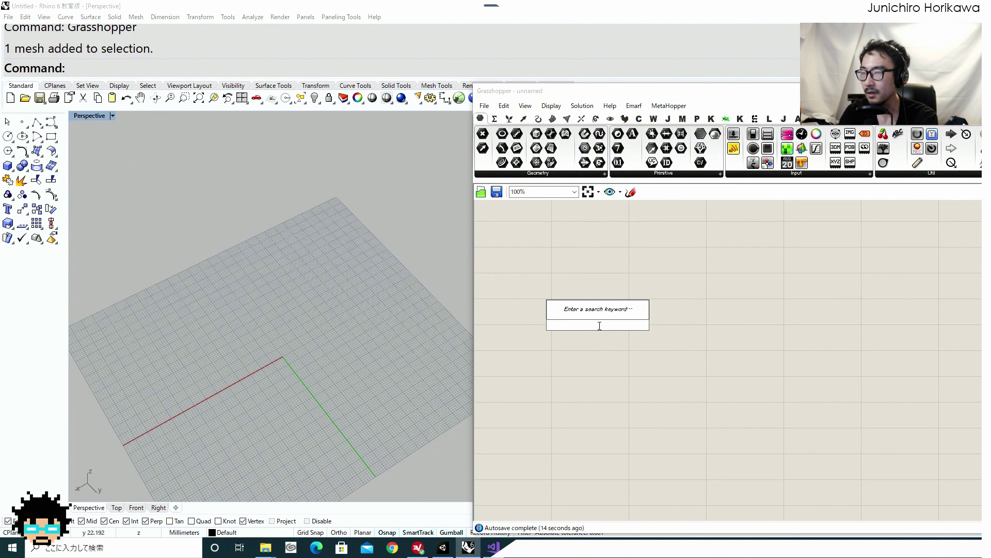
text(10)
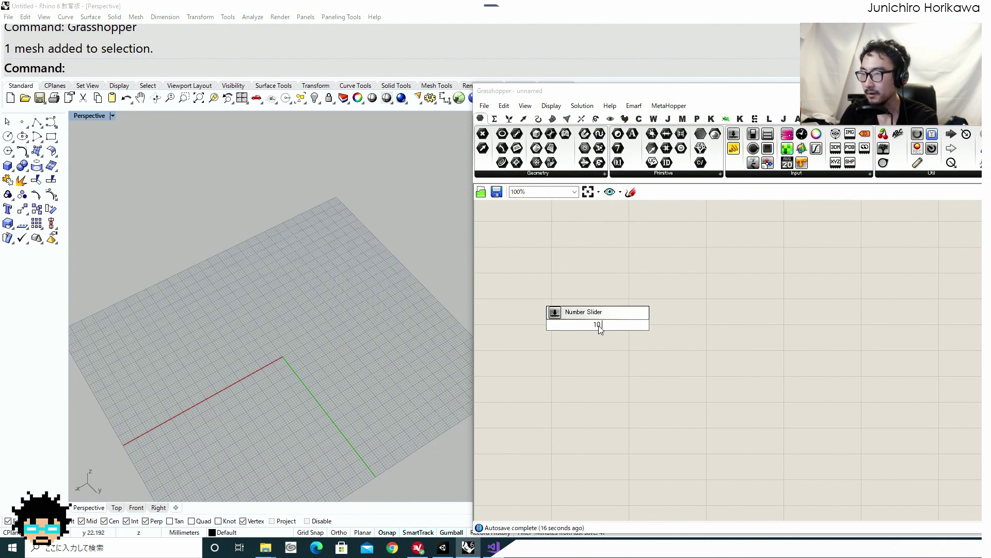
key(Return)
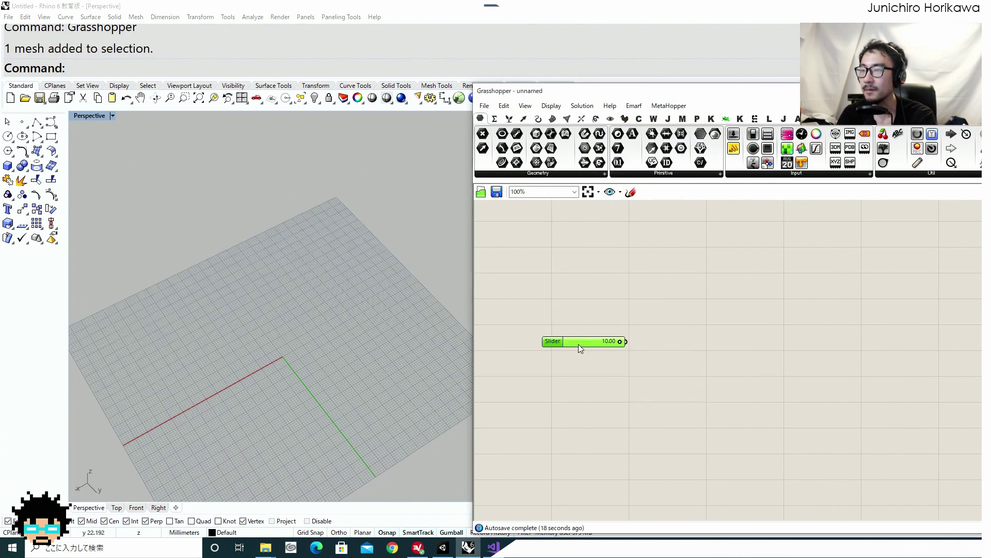
scroll(217, 364, up, 5)
scroll(573, 347, up, 5)
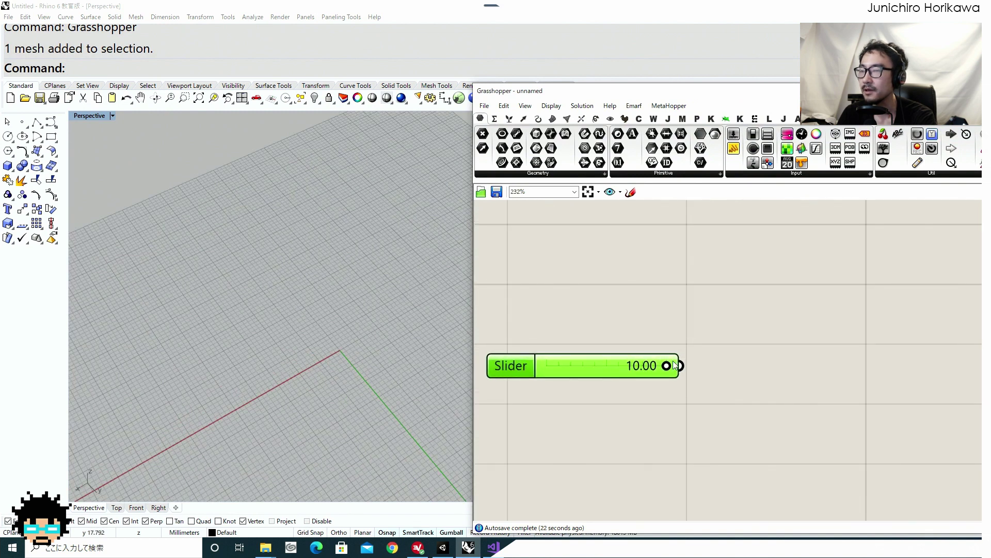
drag(639, 371, 631, 368)
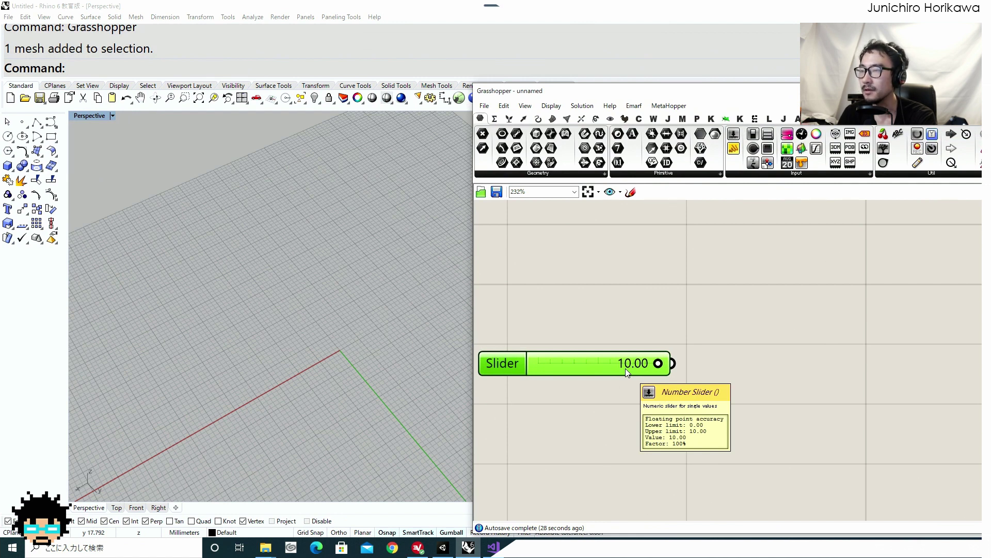
drag(625, 367, 611, 367)
Step: Add a Pi component and place it above and beyond the number slider
scroll(673, 308, down, 1)
double_click(674, 307)
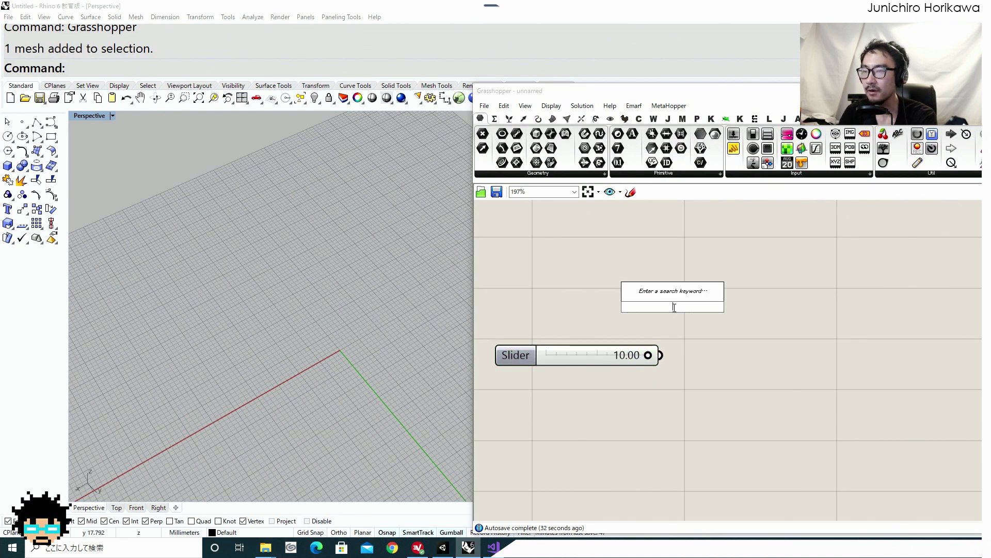
text(pi)
key(Return)
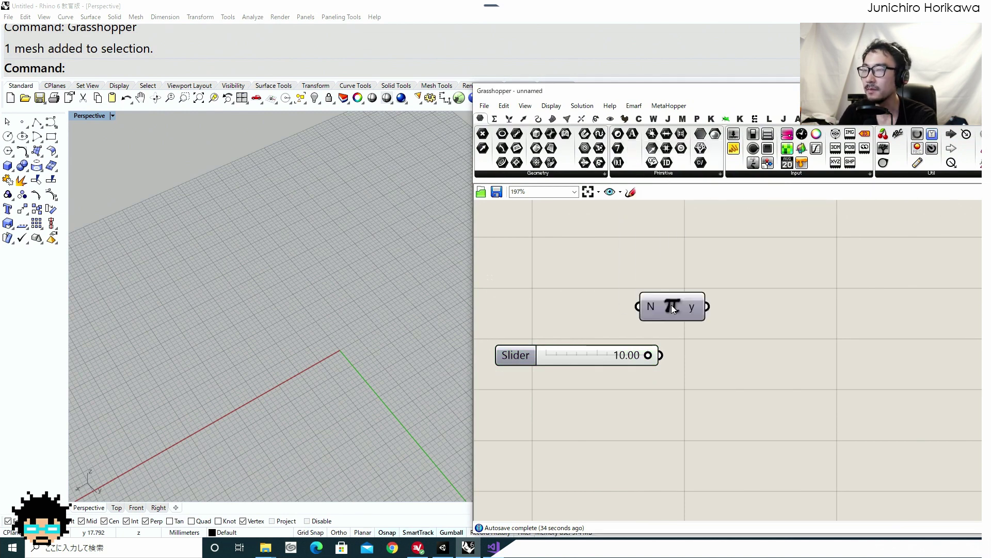
drag(674, 308, 701, 256)
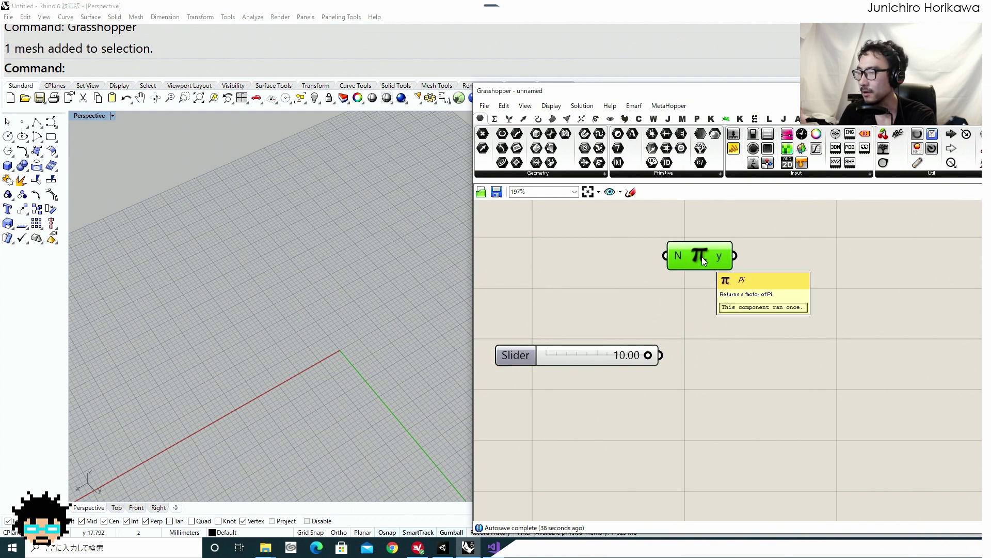
mouse_move(702, 257)
mouse_down()
mouse_move(693, 254)
mouse_move(702, 253)
mouse_up()
Step: Add a Radians component, feed the number slider into its degrees input, and line it up below the Pi component
double_click(685, 335)
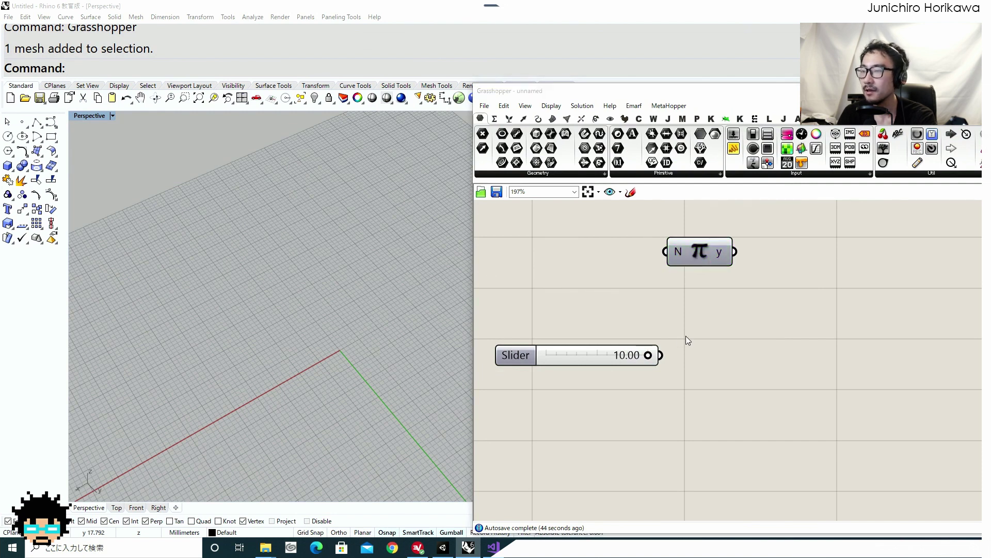
text(rad)
click(685, 329)
mouse_move(685, 336)
mouse_down()
mouse_move(717, 352)
mouse_move(646, 363)
mouse_move(682, 352)
mouse_up()
click(715, 271)
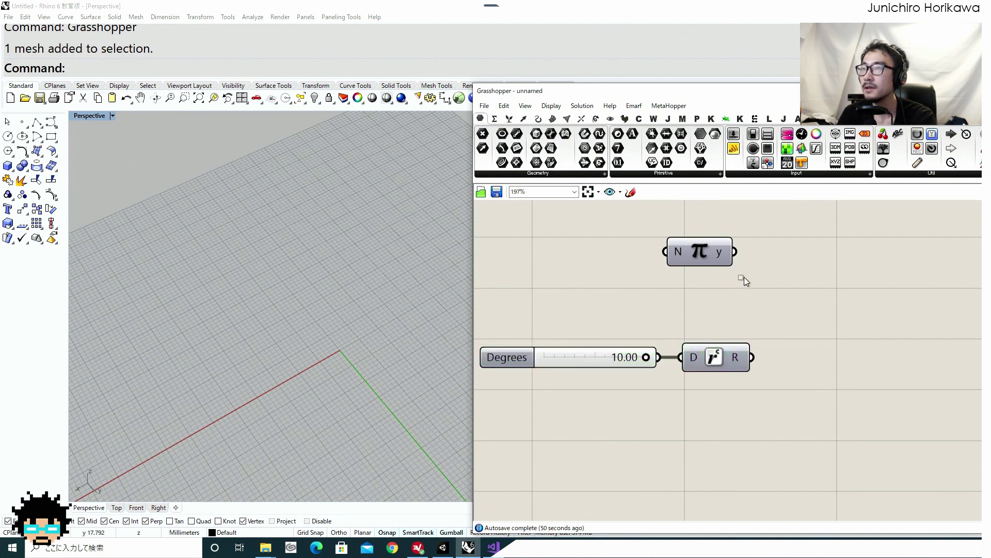
right_drag(767, 304, 714, 305)
mouse_move(664, 261)
mouse_down()
mouse_move(708, 260)
mouse_move(668, 251)
mouse_up()
double_click(793, 311)
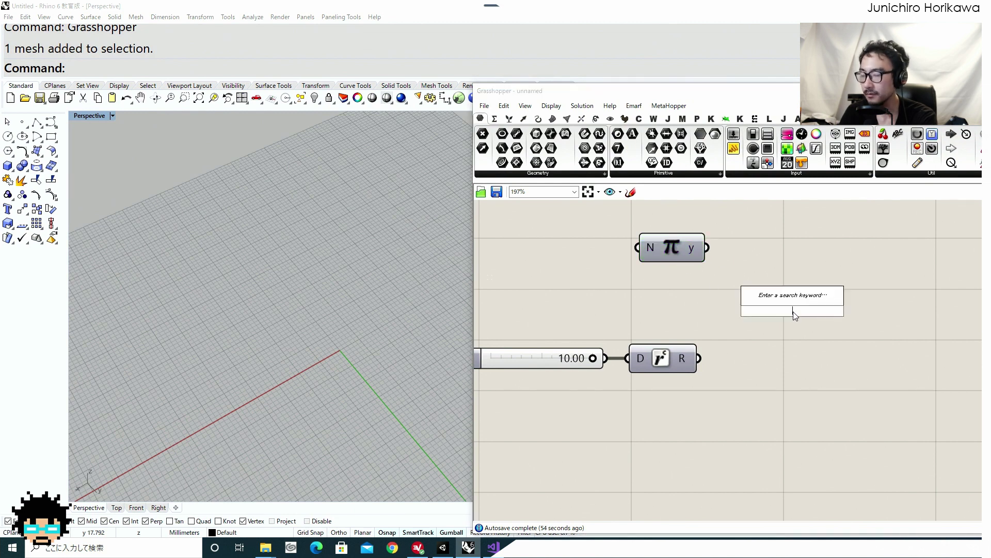
text(divide)
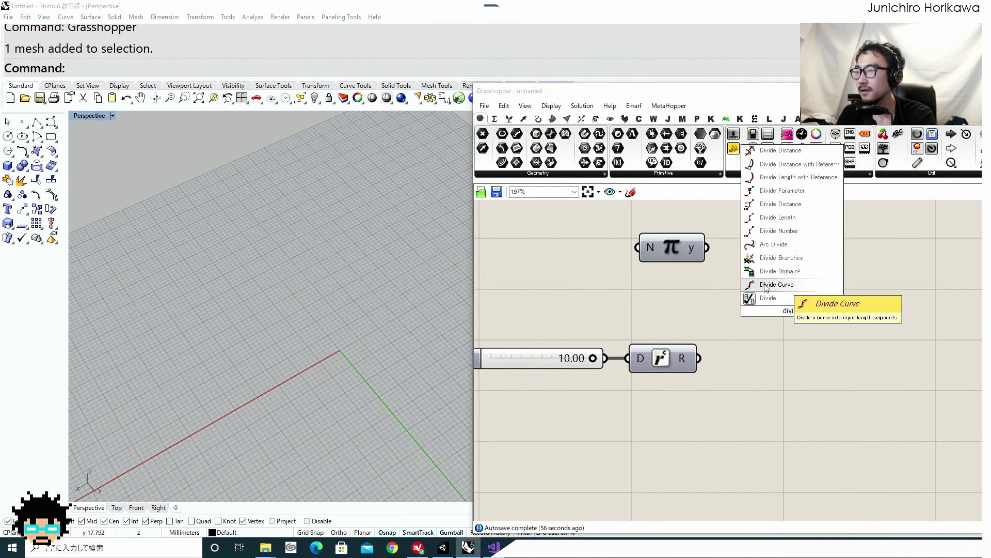
click(791, 368)
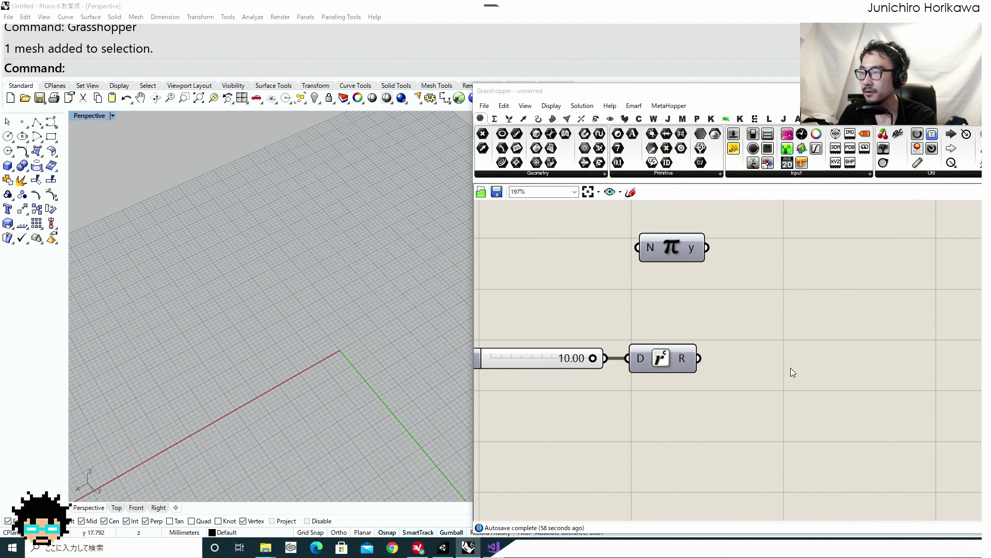
double_click(791, 368)
text(divid)
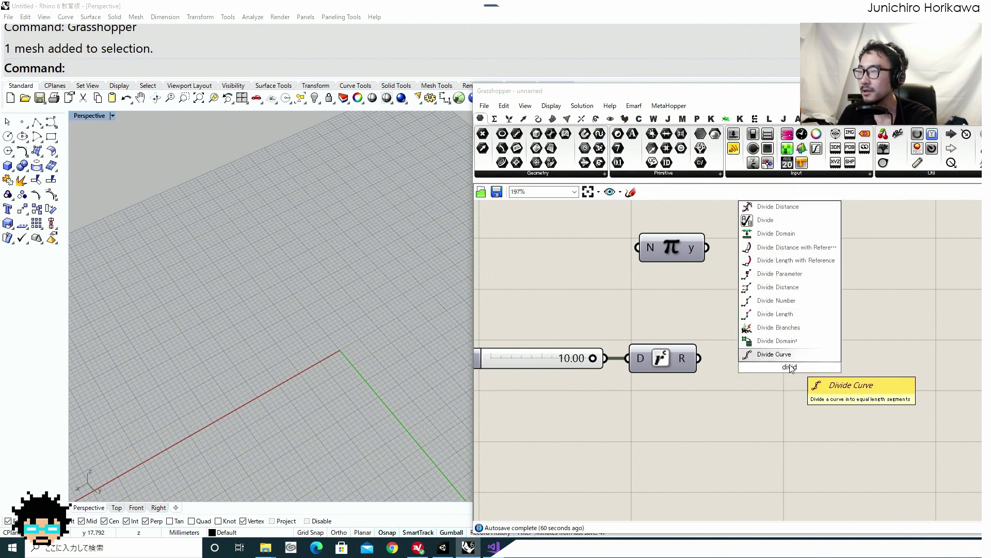
click(774, 410)
double_click(756, 305)
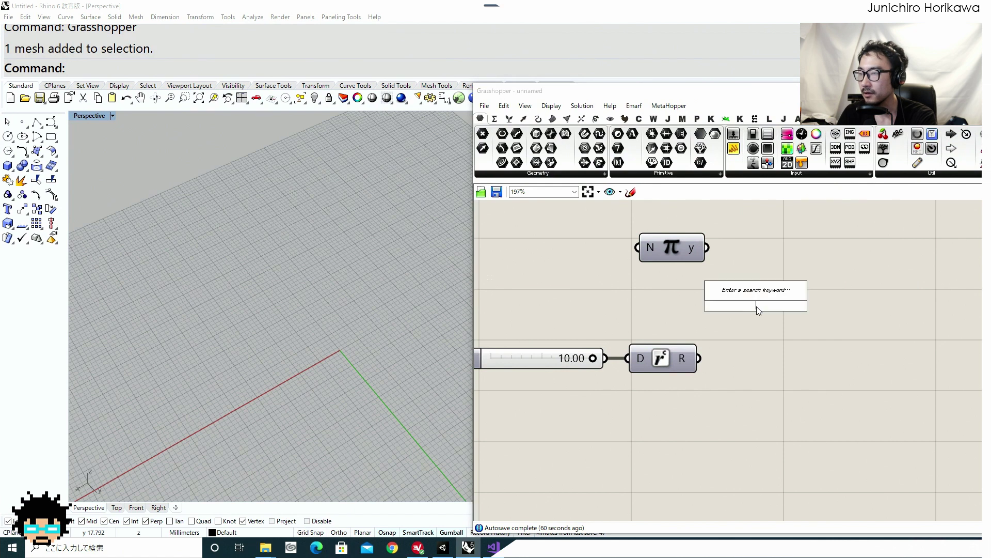
Step: Move the degrees slider and the Radians component slightly lower to make room below the Pi component
drag(703, 419, 564, 324)
drag(674, 361, 653, 375)
click(681, 339)
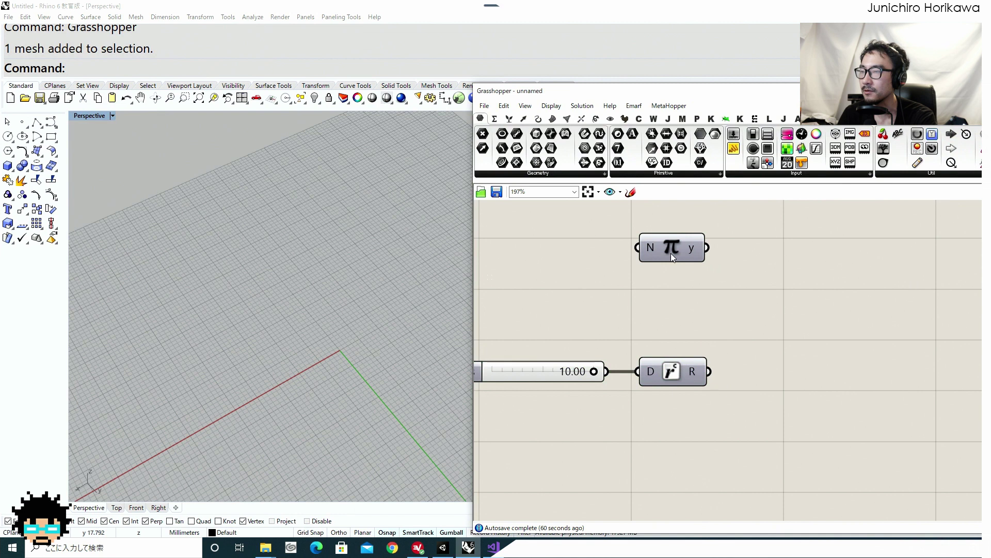
Step: Add a Division component, wiring the Pi output into A and the Radians output into B
double_click(729, 277)
text(dividison)
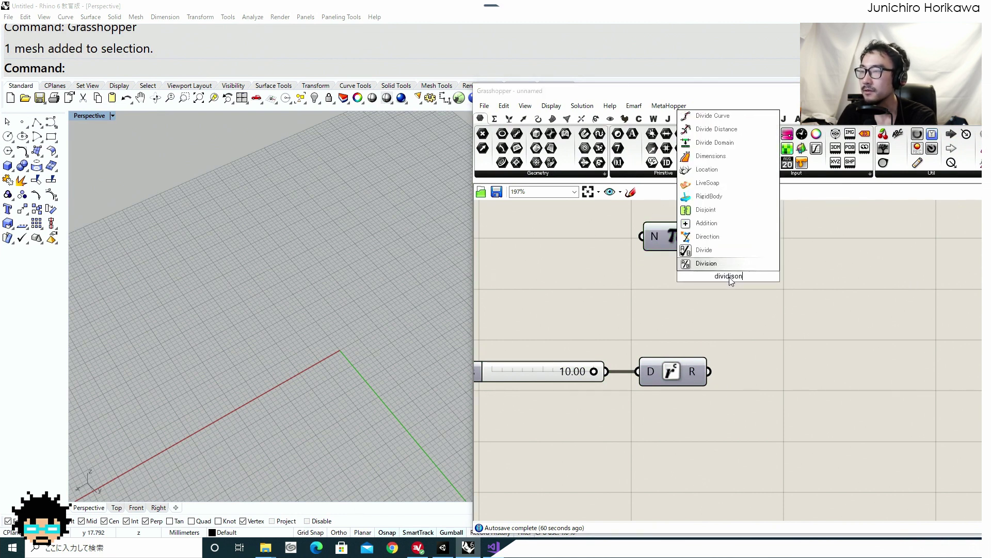
click(732, 265)
drag(711, 237, 786, 298)
drag(709, 371, 758, 305)
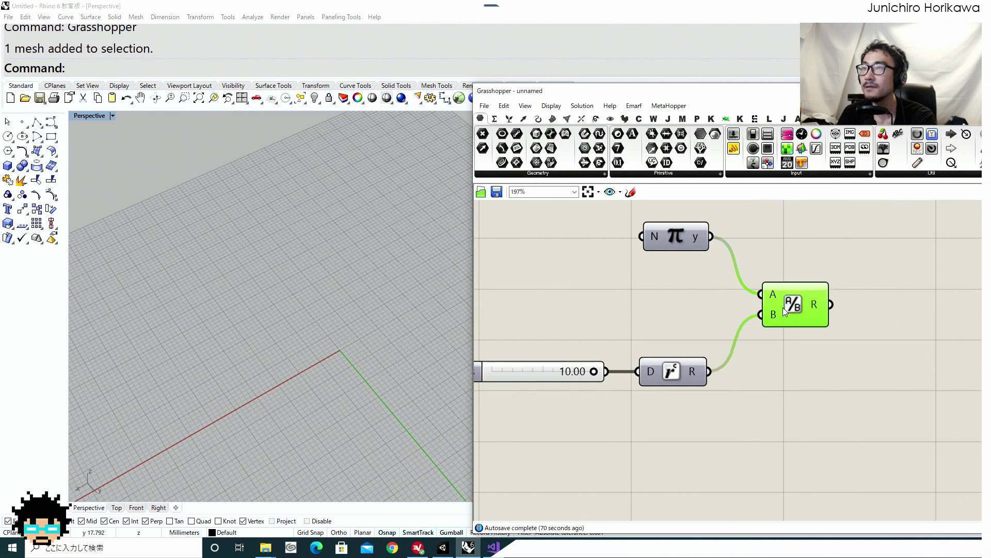
right_drag(783, 308, 688, 316)
drag(688, 316, 681, 324)
right_drag(744, 325, 686, 316)
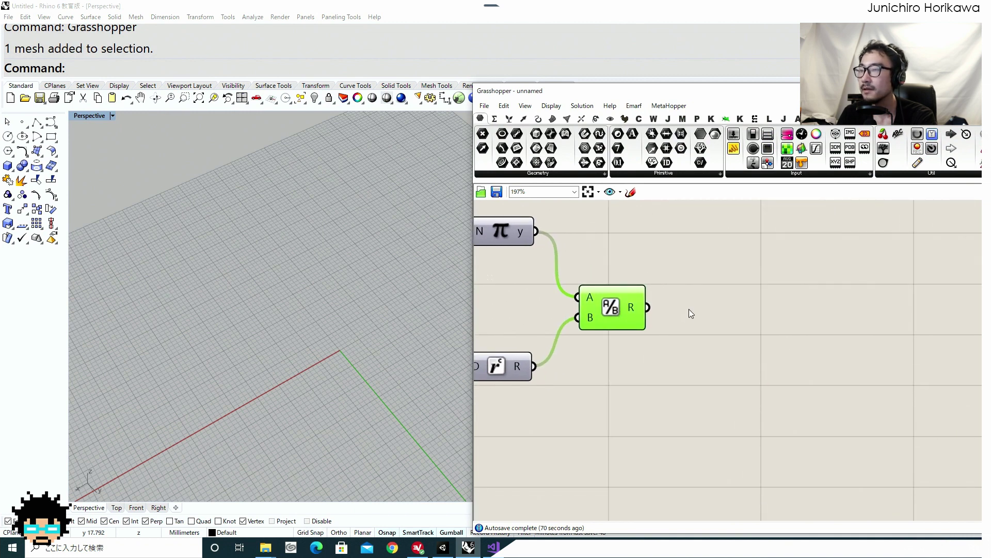
Step: Add a Range component, wiring the Division result into its step count N and the Pi output into its domain D
right_drag(634, 292, 666, 340)
double_click(724, 275)
text(range)
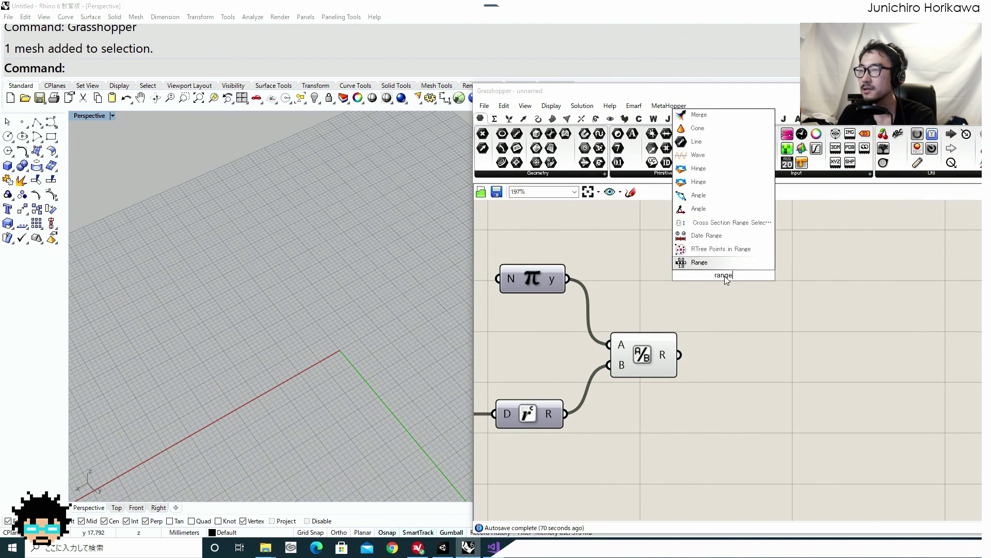
key(Return)
click(690, 345)
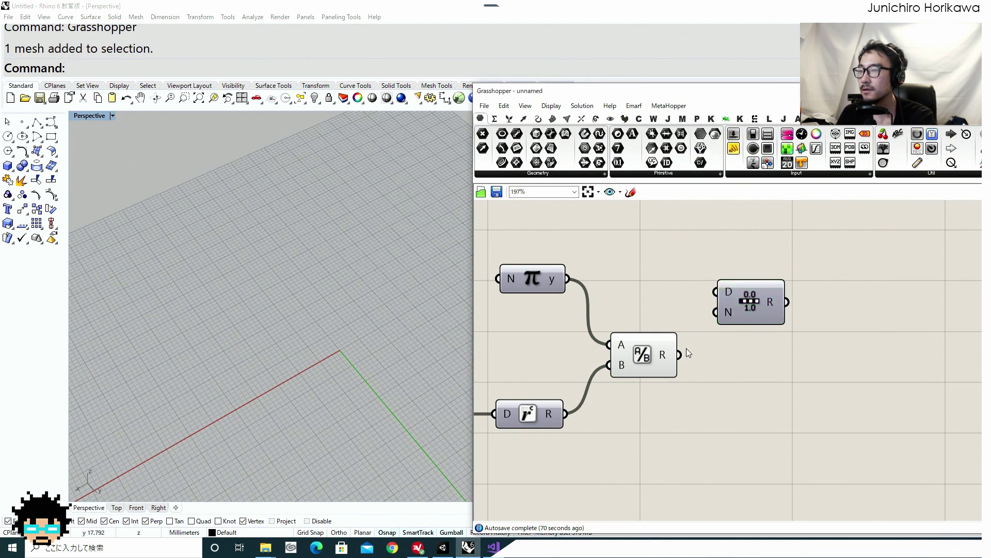
drag(680, 354, 751, 309)
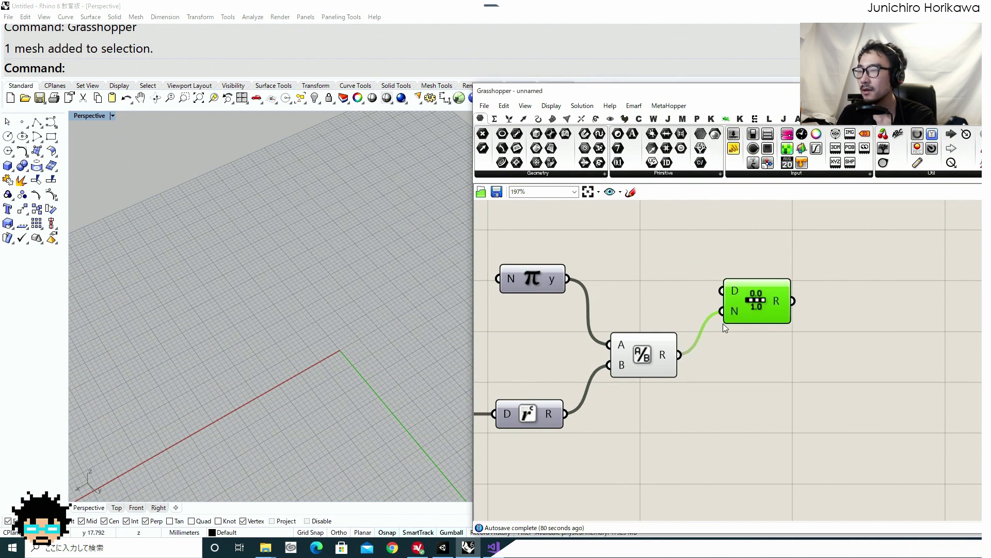
scroll(640, 364, up, 2)
click(639, 363)
scroll(603, 298, down, 3)
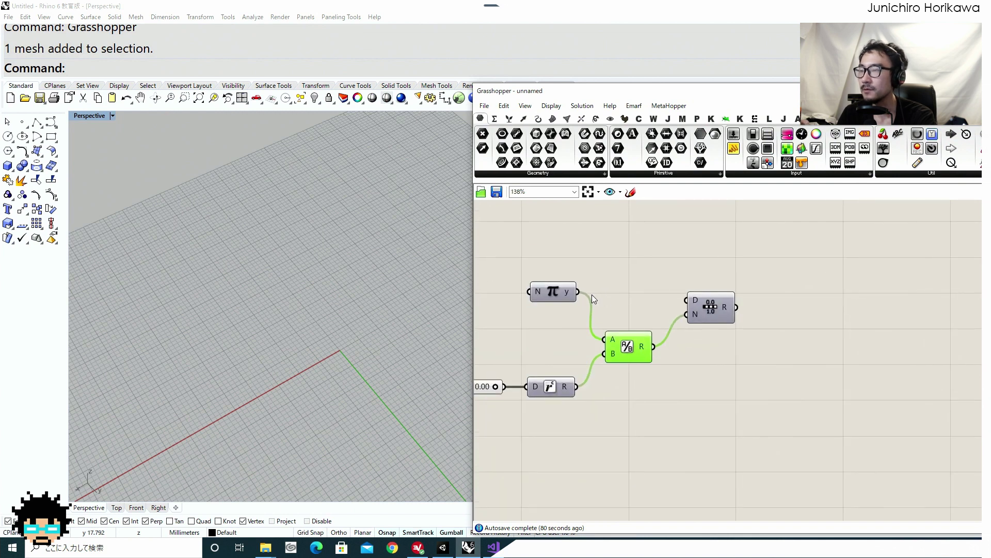
drag(578, 291, 711, 299)
right_drag(624, 287, 577, 297)
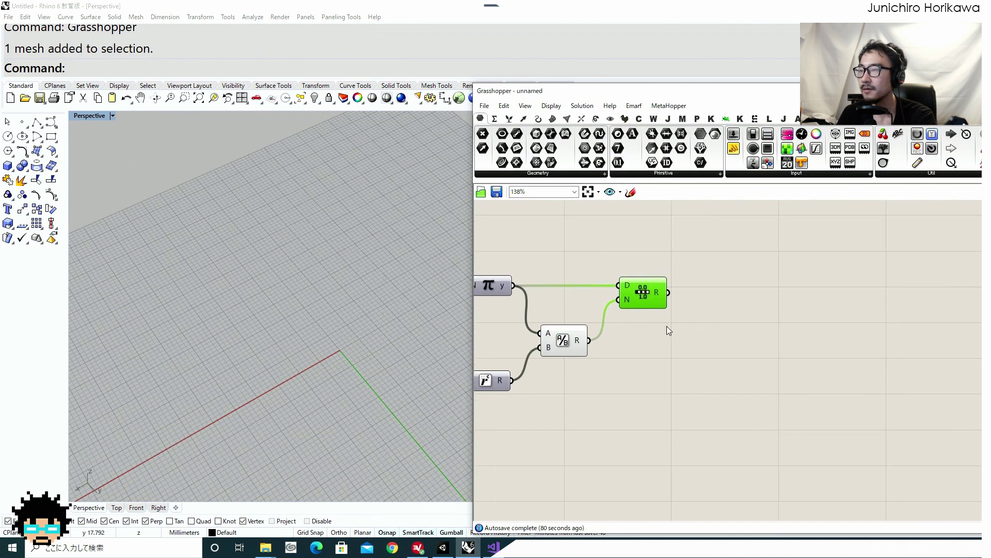
Step: Add a Panel fed by the Range output, resize it, and check the listed angle values
double_click(713, 352)
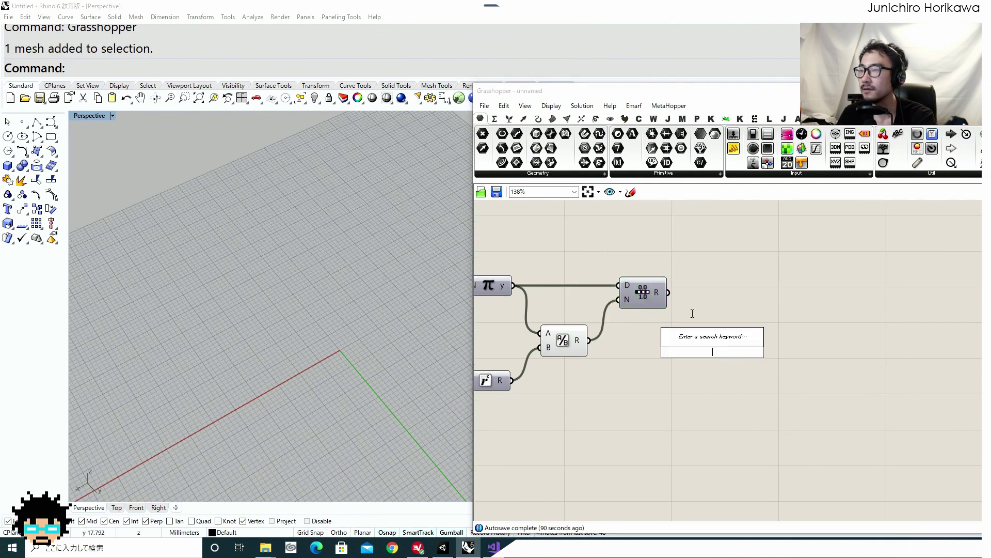
click(735, 149)
click(743, 292)
drag(669, 293, 739, 279)
drag(810, 251, 809, 280)
right_drag(500, 367, 604, 335)
drag(669, 312, 676, 310)
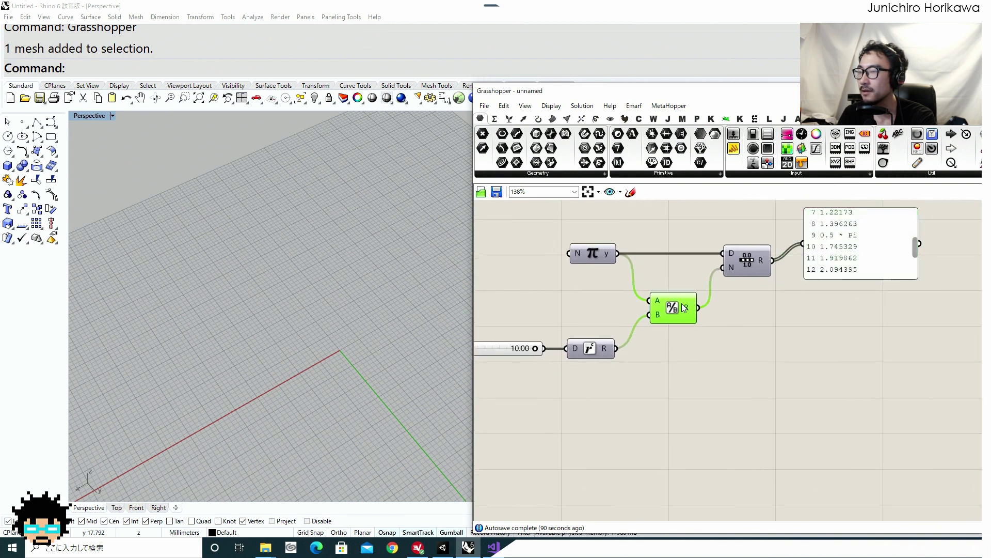
right_drag(849, 264, 762, 303)
click(767, 330)
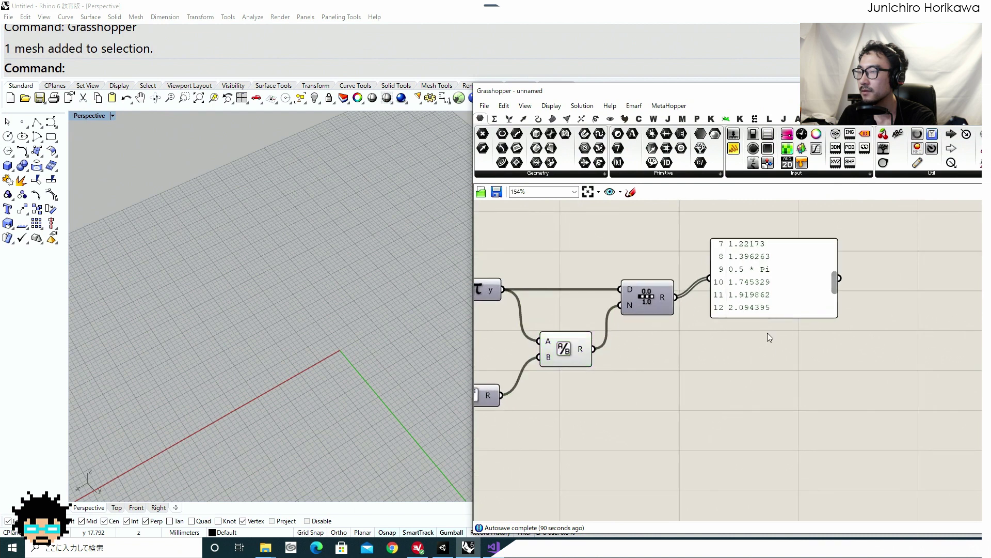
Step: Review the angle list from its first entry and trace the wiring back to the degrees slider
scroll(758, 320, up, 2)
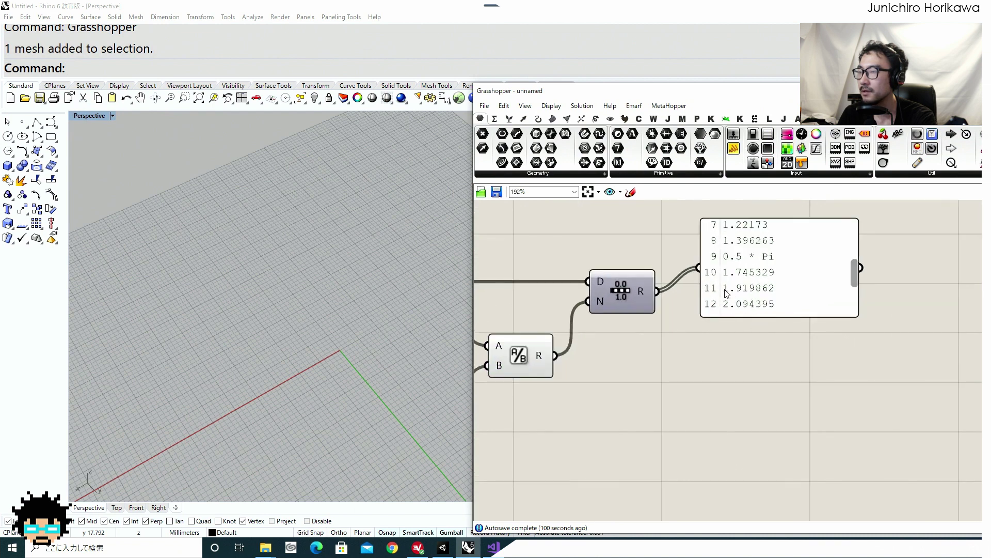
drag(853, 285, 859, 230)
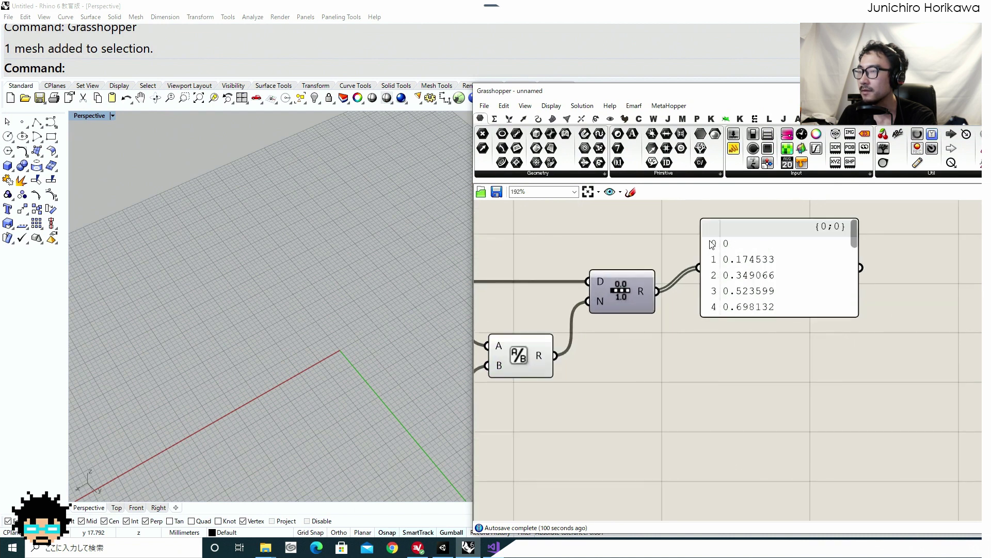
right_drag(702, 318, 834, 277)
scroll(834, 276, down, 1)
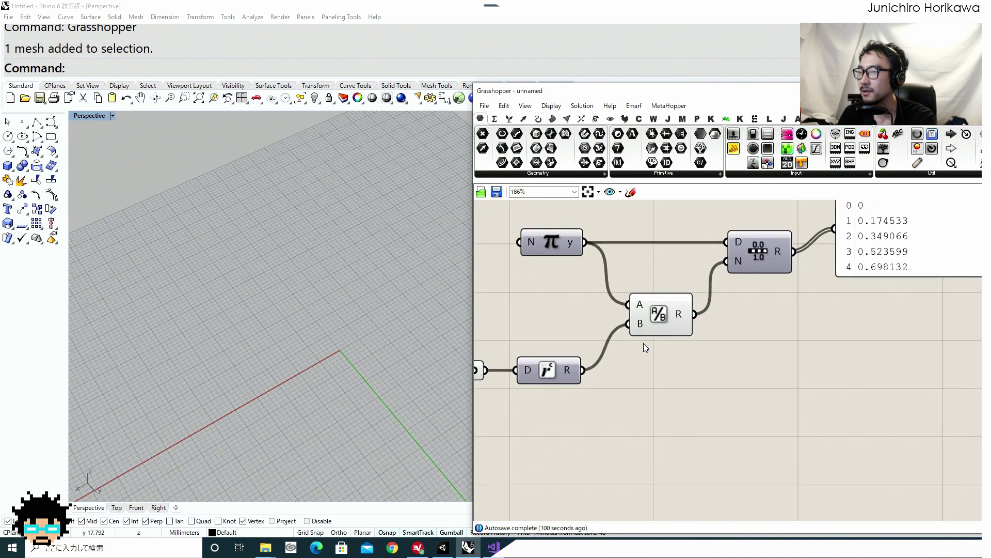
right_drag(643, 343, 752, 325)
click(547, 356)
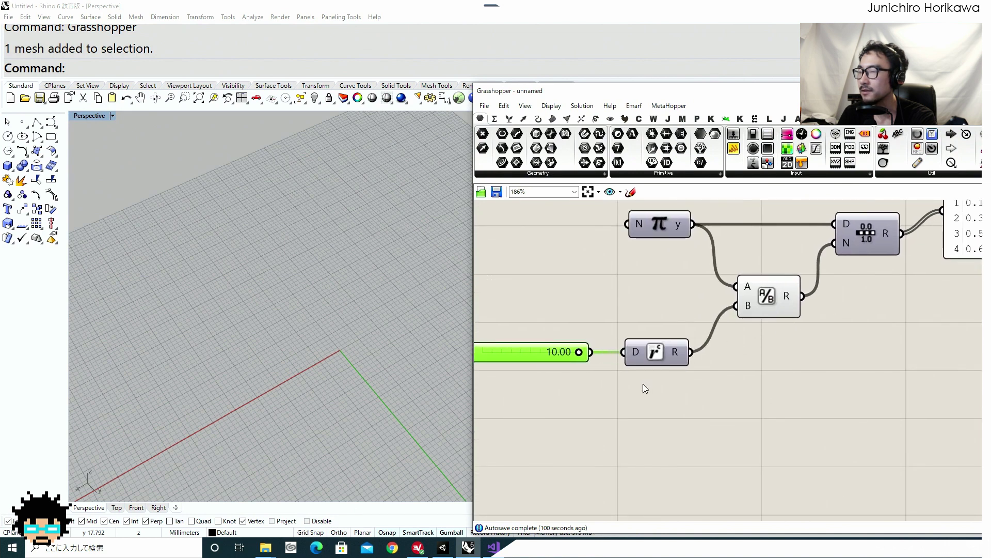
Step: Move the angle panel up and add a Cosine component beneath it, beside the Range component
right_drag(697, 385, 461, 463)
right_drag(628, 392, 589, 404)
drag(708, 309, 708, 257)
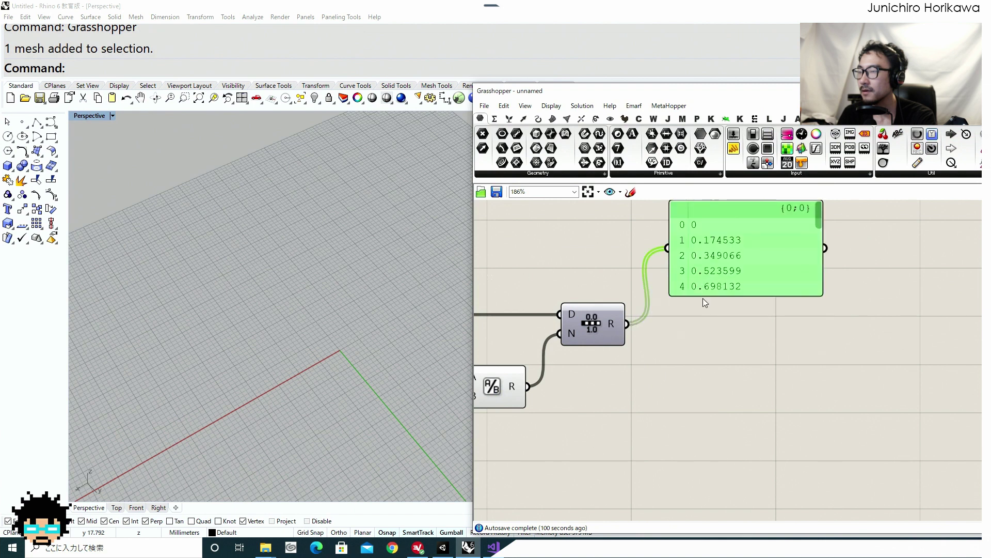
right_drag(731, 335, 700, 389)
click(700, 390)
double_click(702, 392)
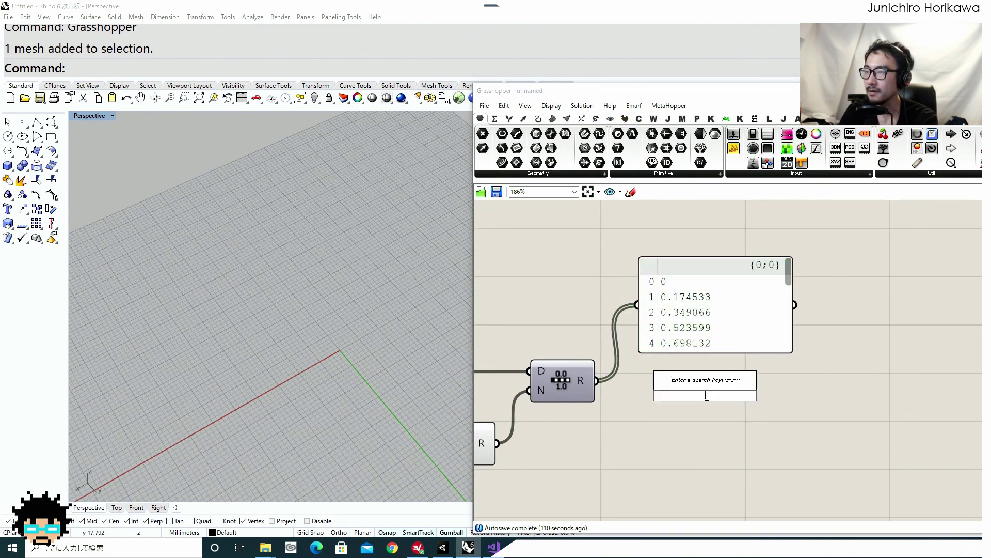
text(cos)
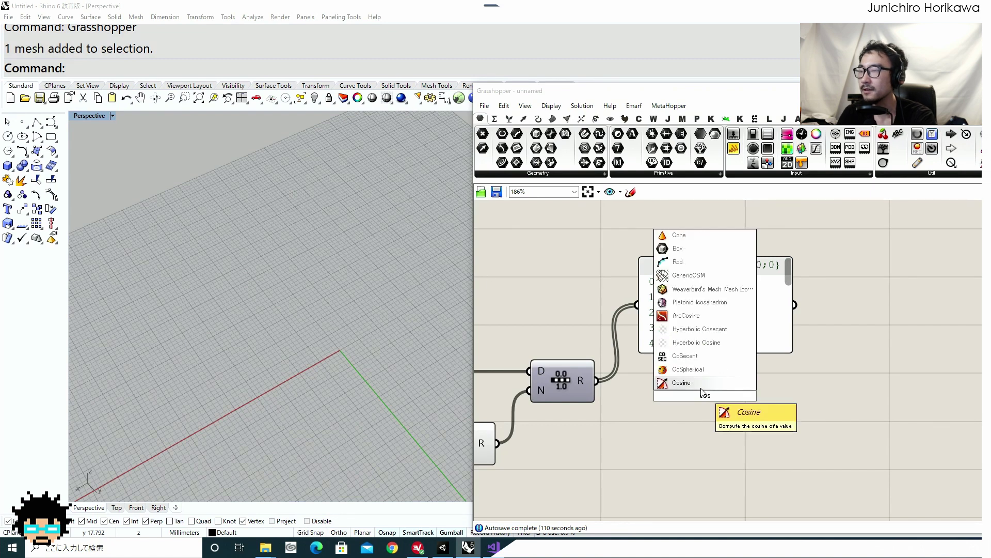
click(699, 387)
drag(698, 342, 703, 240)
drag(709, 393, 717, 322)
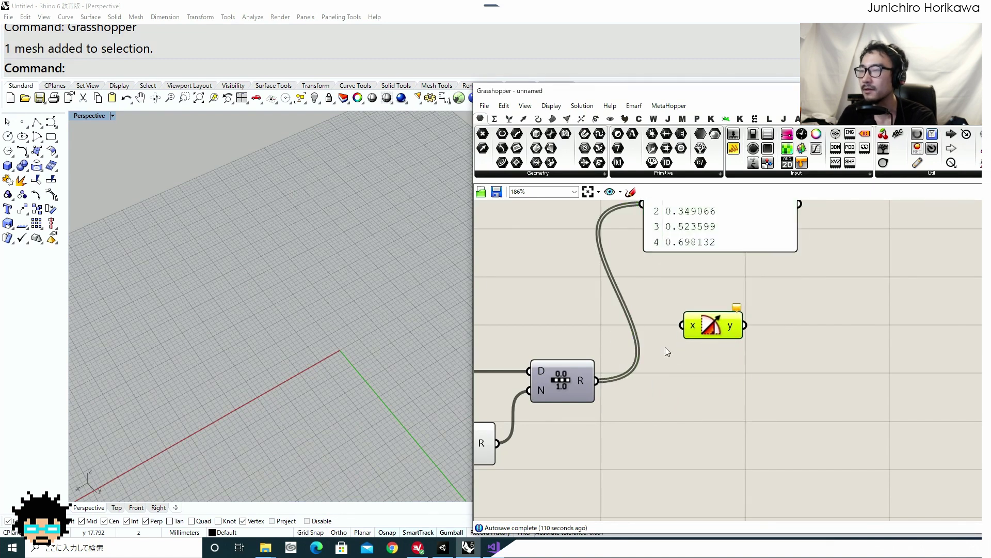
Step: Add a Sine component below Cosine and wire the Range output into the x inputs of both
double_click(718, 417)
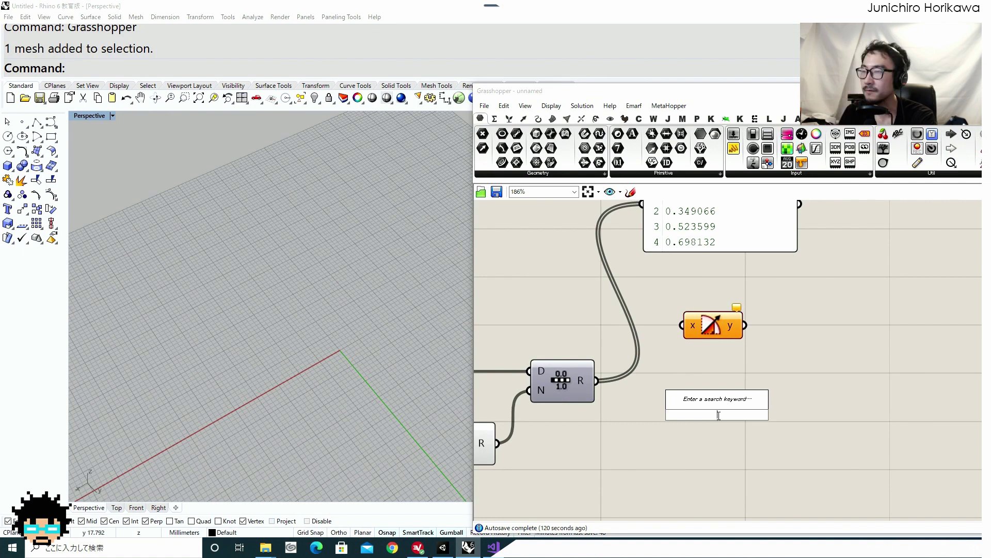
click(710, 423)
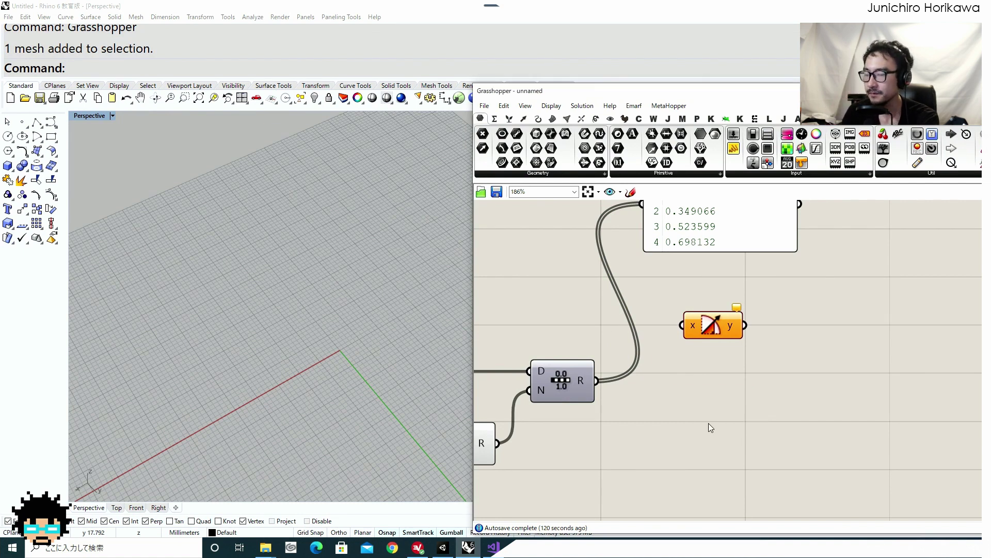
double_click(709, 424)
text(si)
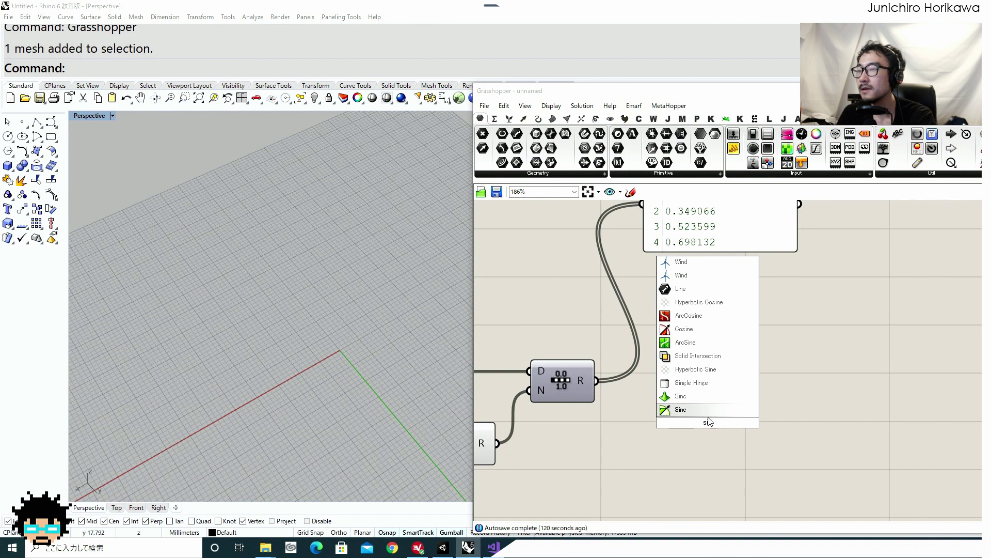
key(Return)
drag(597, 380, 692, 323)
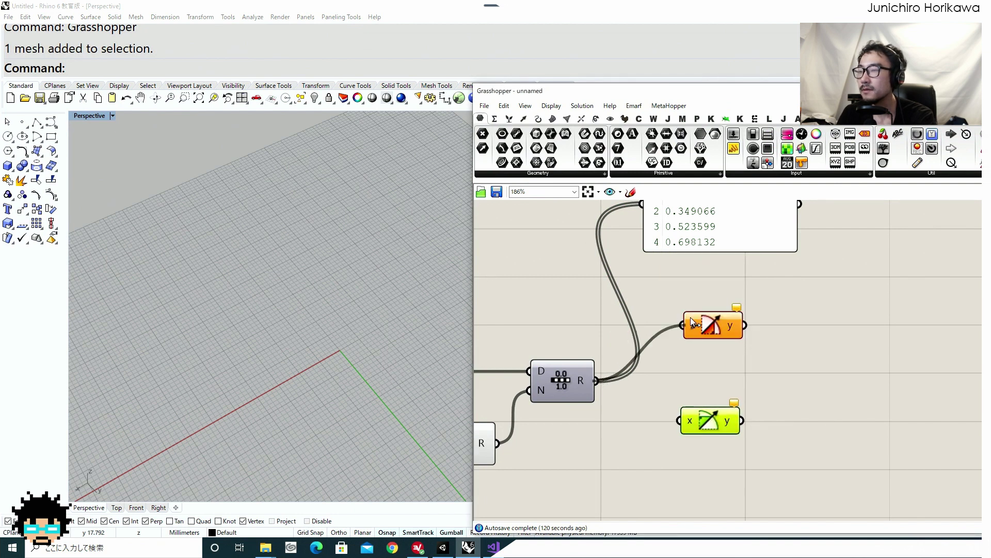
drag(597, 380, 712, 402)
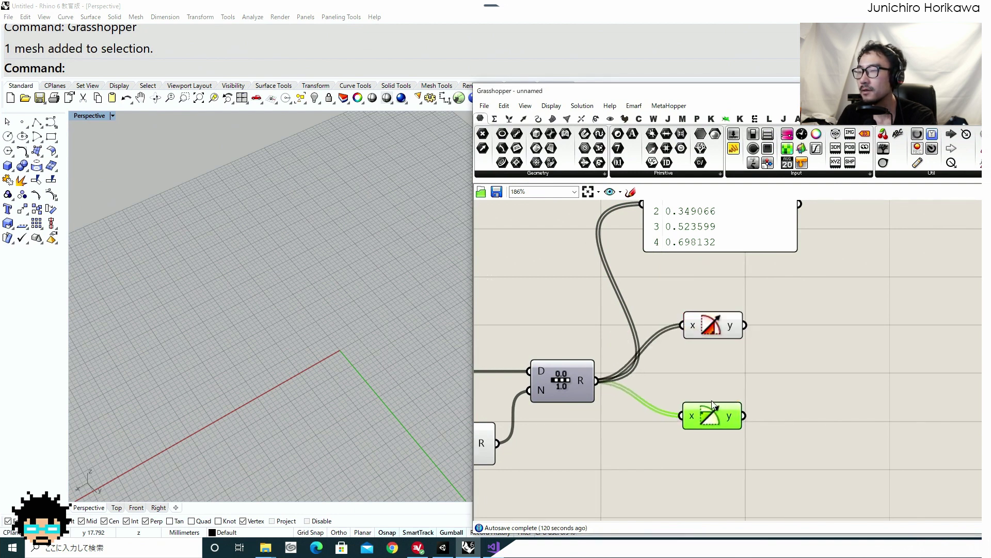
Step: Tidy the layout by bringing the Cosine and Sine components closer together beside the Range component
drag(721, 331, 716, 340)
click(559, 383)
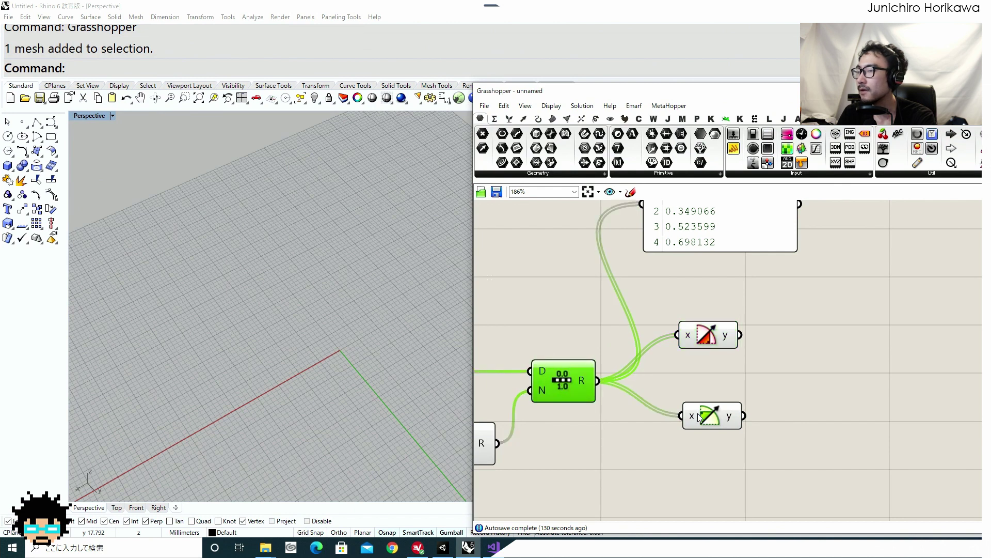
drag(699, 417, 684, 419)
click(715, 340)
drag(715, 340, 705, 350)
right_drag(743, 364, 670, 391)
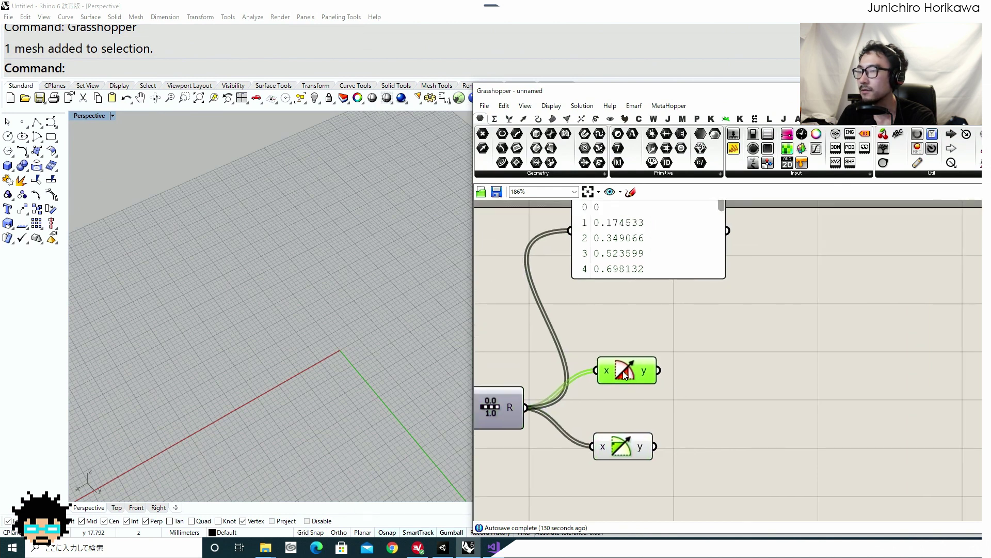
drag(623, 371, 617, 362)
drag(629, 439, 622, 426)
right_drag(632, 382, 587, 370)
Step: Add a Construct Point component to the right of the Cosine and Sine components, leaving a gap between them
click(694, 368)
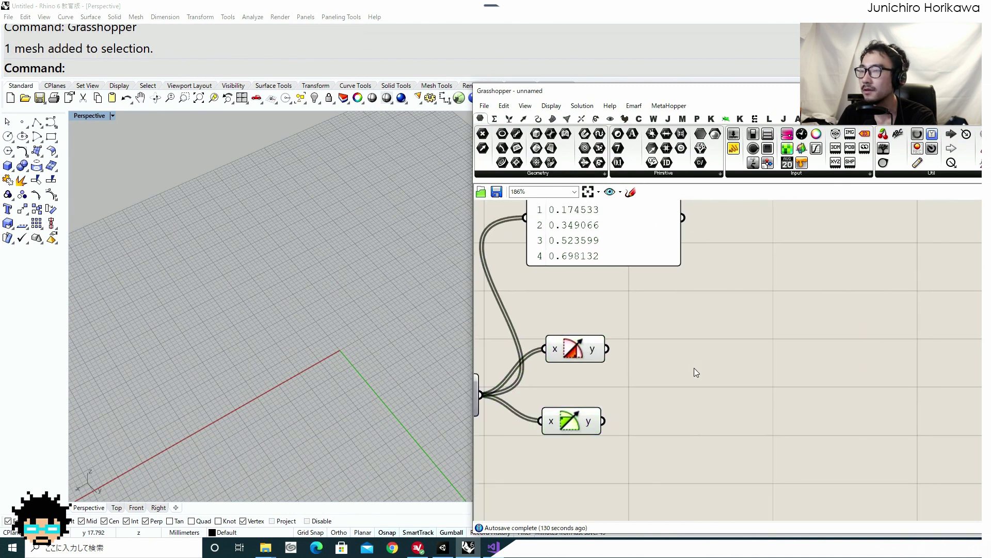
double_click(694, 367)
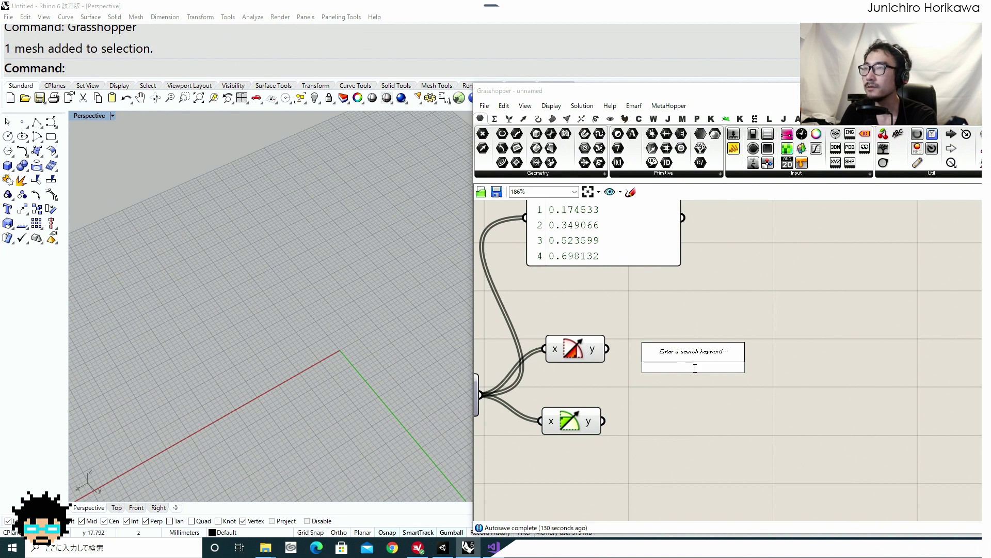
text(co)
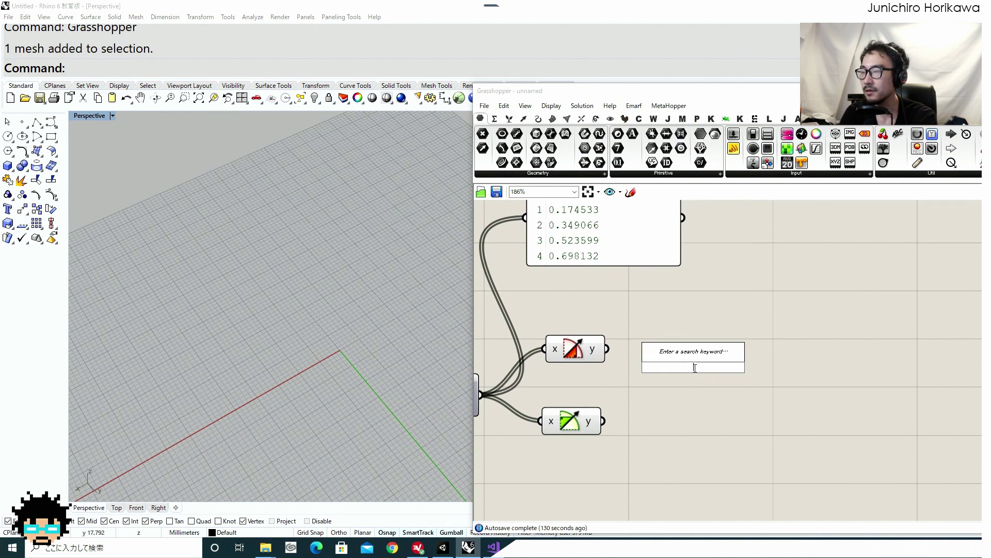
text(nstuc)
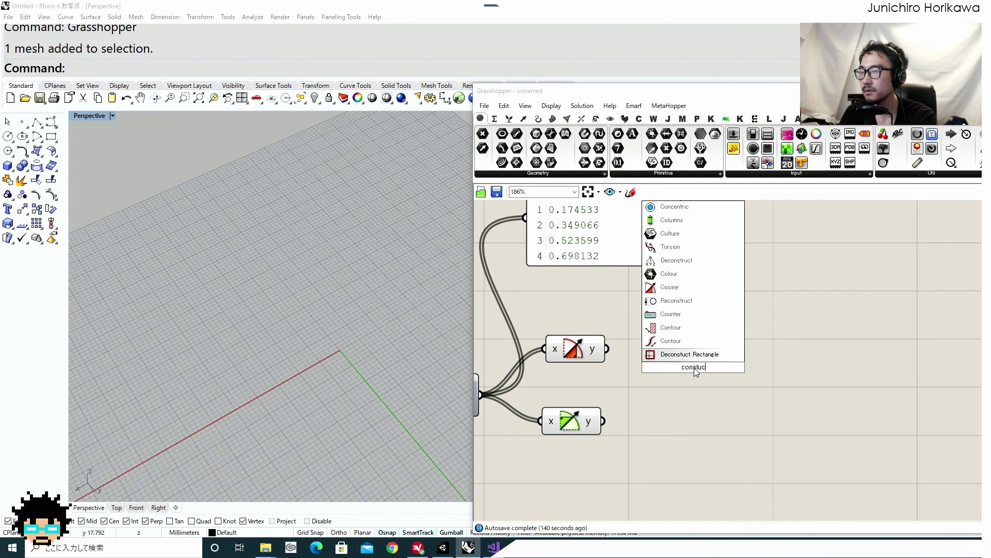
key(BackSpace)
key(BackSpace)
key(BackSpace)
key(BackSpace)
text(constru)
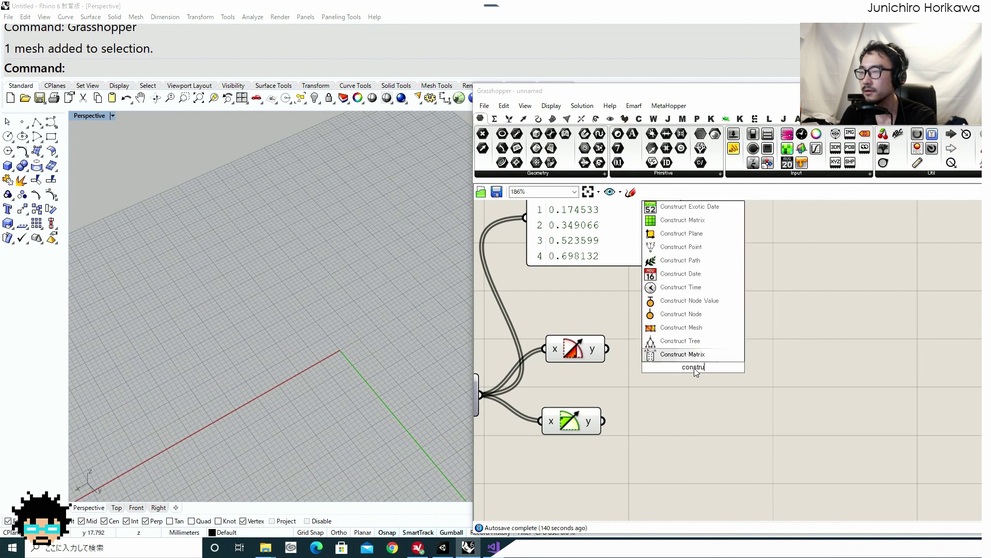
text(ct point)
click(686, 356)
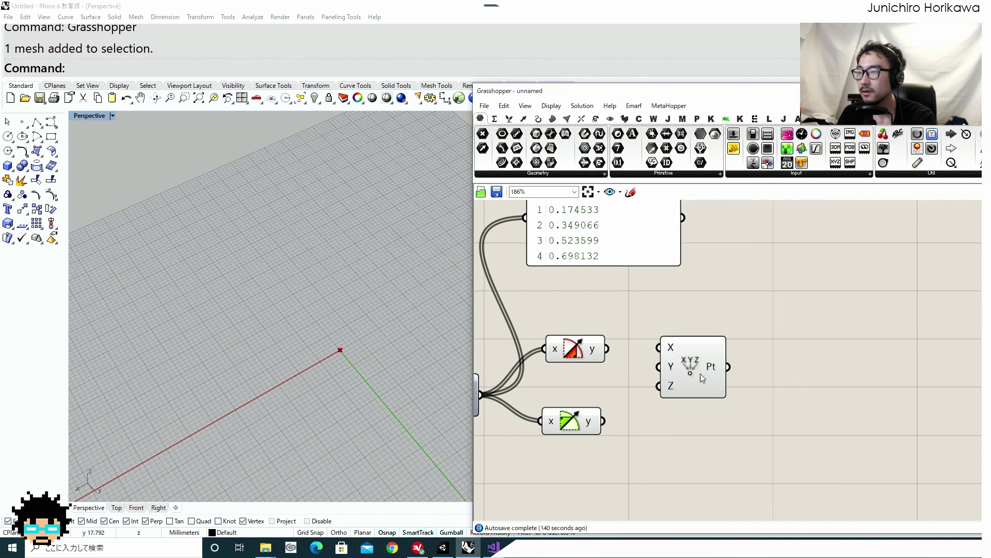
drag(700, 375, 739, 387)
Step: Move the angle panel further up and add a number slider with value 100 above the Cosine component
right_drag(650, 309, 712, 360)
drag(658, 301, 655, 232)
right_drag(657, 336, 700, 318)
double_click(701, 317)
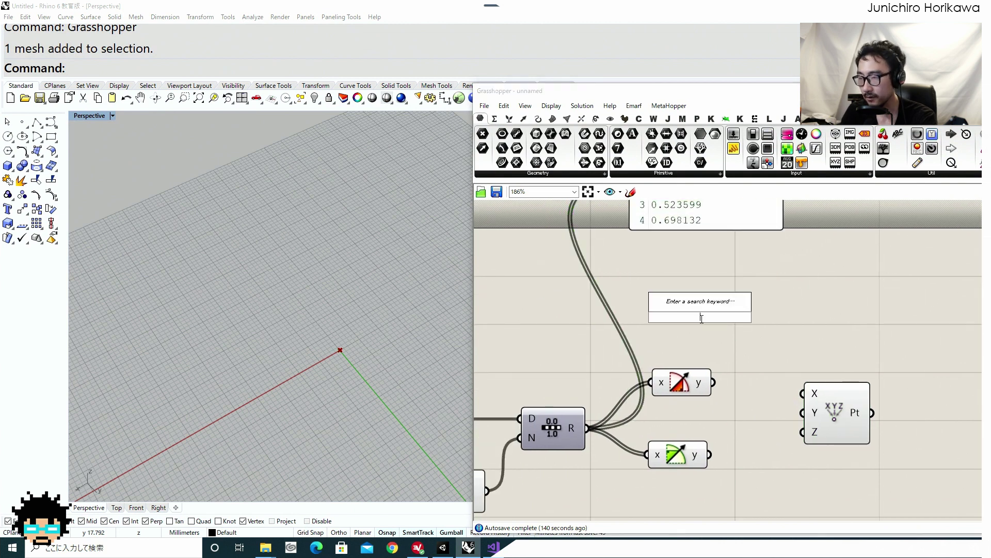
text(100)
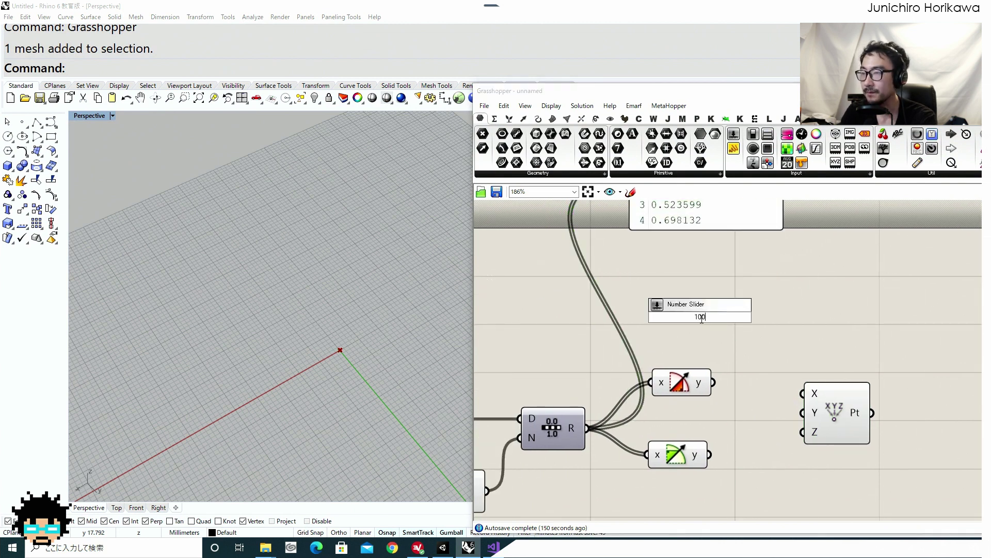
key(Return)
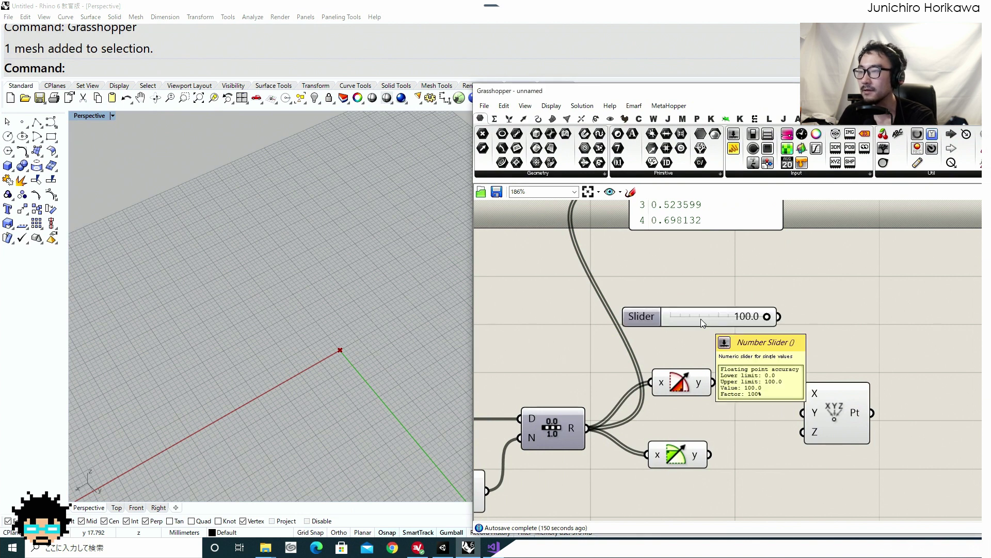
drag(701, 319, 636, 302)
Step: Shift the 100 slider further left and relocate the angle panel below the Sine component
drag(733, 248, 832, 298)
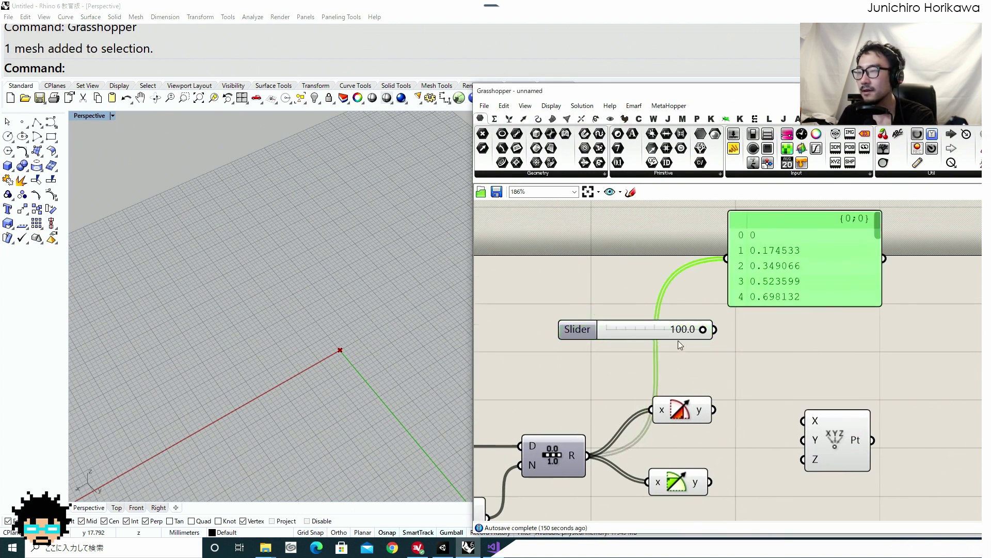
drag(651, 325, 575, 312)
drag(784, 278, 731, 475)
right_drag(734, 444, 733, 336)
drag(733, 337, 725, 475)
Step: Add a Multiplication component, wiring the 100 slider into A and the Cosine output into B
right_drag(774, 262, 728, 331)
double_click(727, 331)
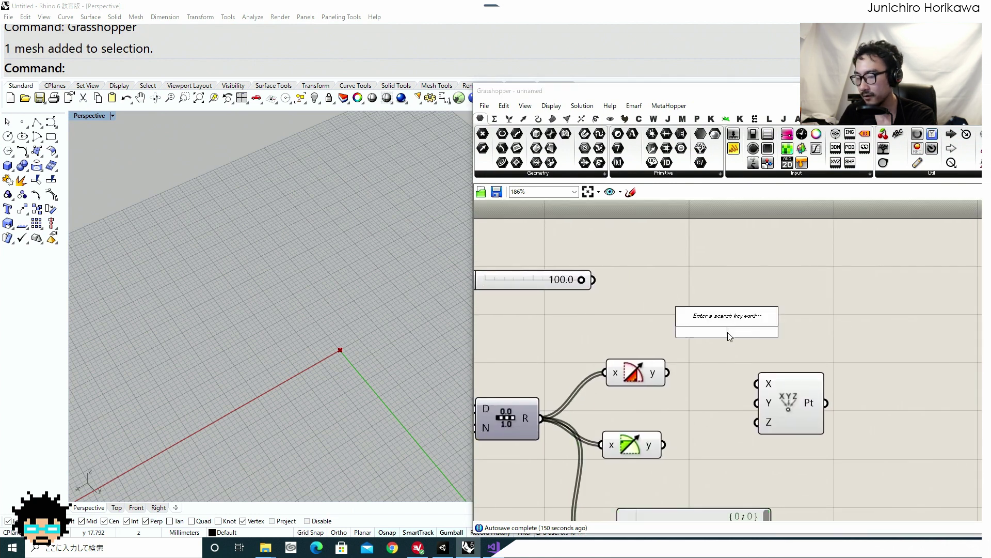
text(mul)
click(711, 278)
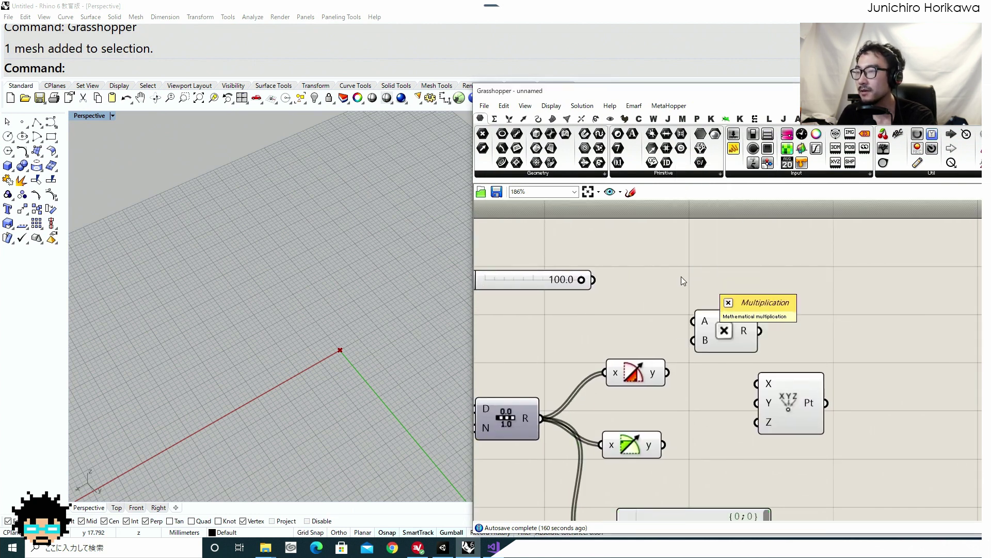
drag(593, 279, 693, 321)
drag(668, 373, 694, 340)
drag(770, 406, 800, 408)
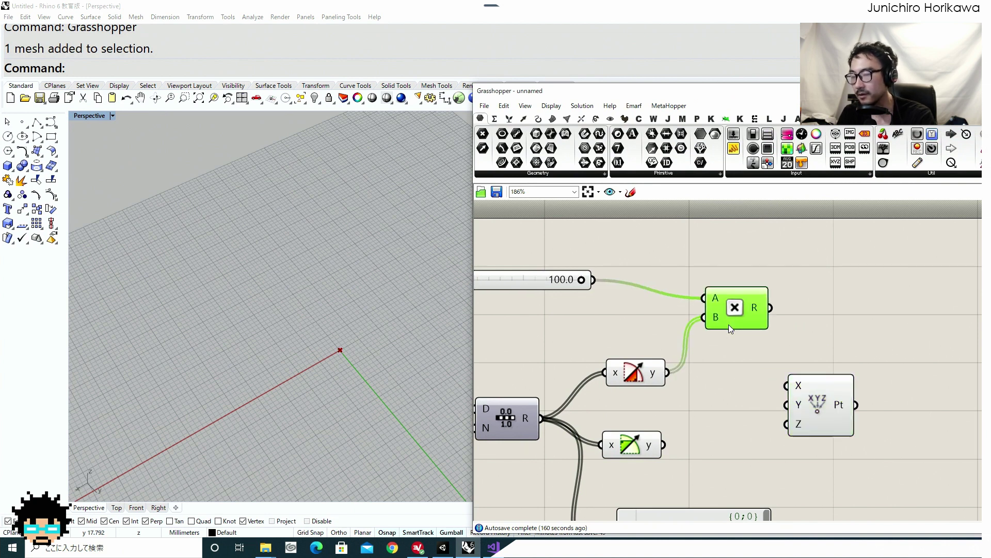
Step: Duplicate the Multiplication component below the first, keeping the slider in A and wiring the Sine output into B
alt+drag(729, 324, 745, 403)
drag(665, 444, 727, 415)
drag(805, 396, 827, 382)
Step: Wire the Cosine product into X and the Sine product into Y of Construct Point, and align the components
right_drag(763, 361, 710, 345)
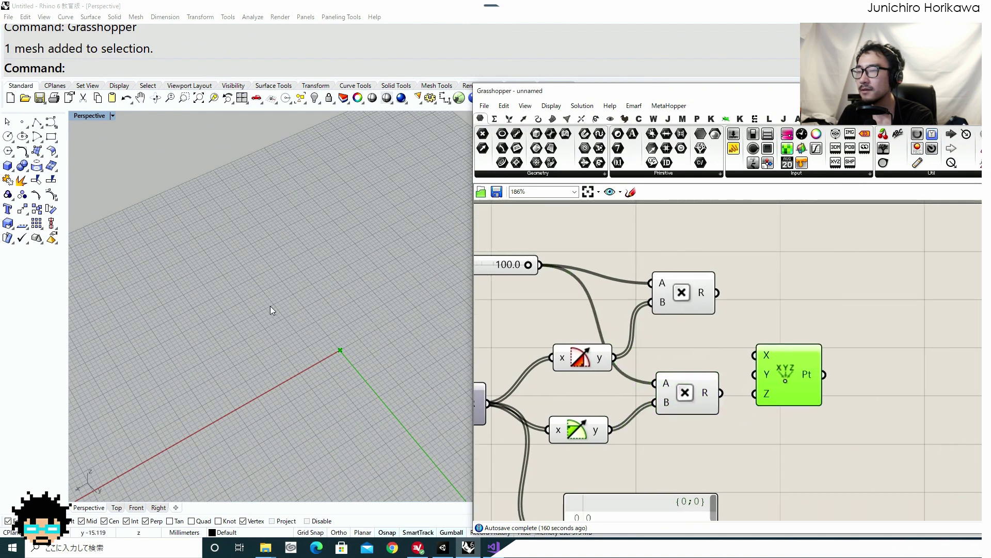
scroll(271, 306, down, 4)
shift+right_drag(213, 326, 177, 345)
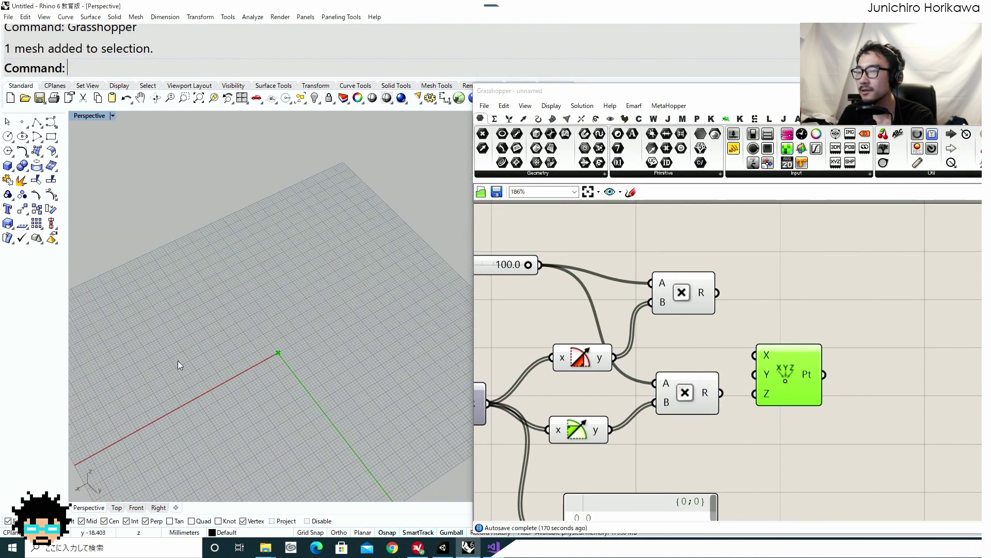
drag(687, 298, 750, 352)
drag(788, 379, 799, 375)
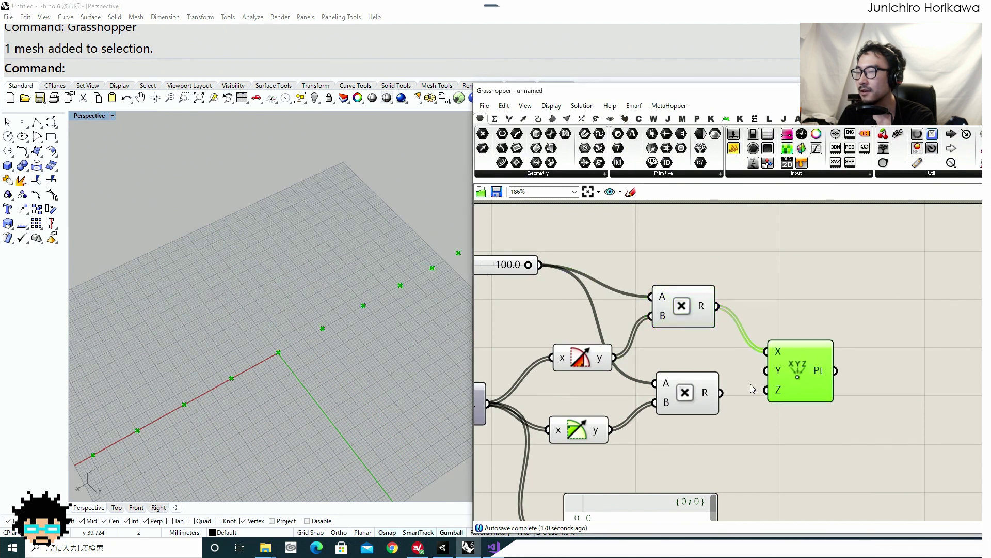
click(705, 398)
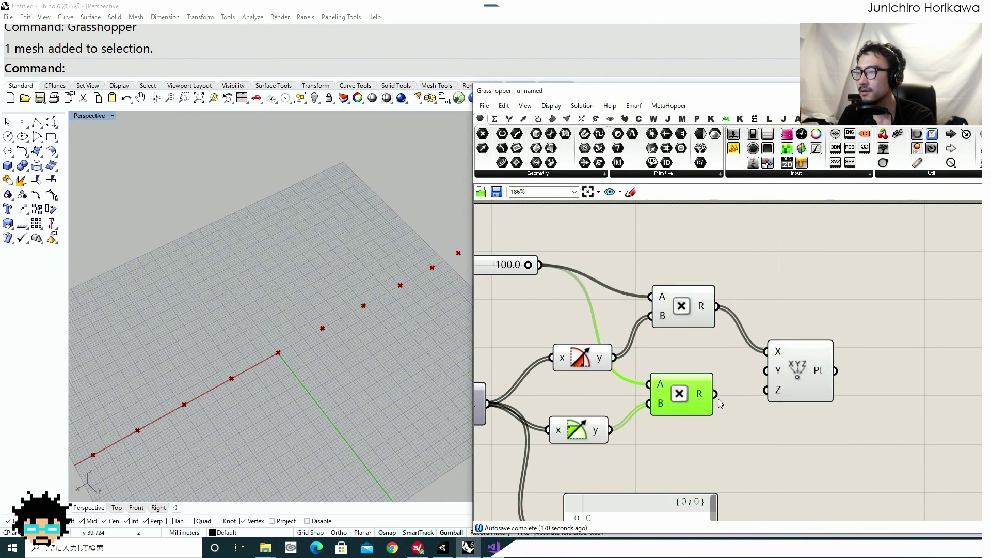
drag(721, 394, 771, 371)
drag(791, 374, 790, 368)
Step: Examine the layout of the generated points in the Perspective viewport from several angles and distances
scroll(327, 307, down, 10)
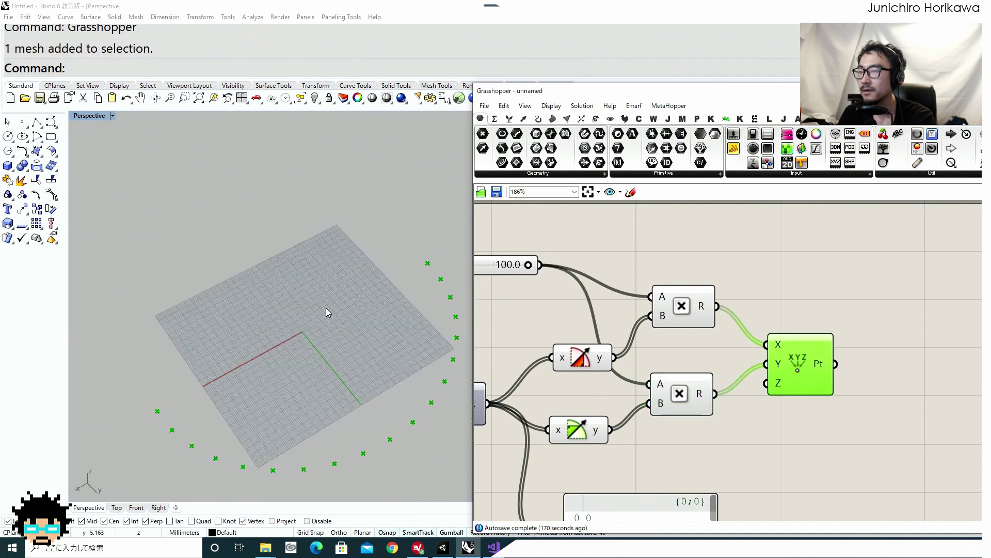
scroll(330, 314, up, 6)
right_drag(330, 314, 287, 281)
scroll(287, 281, down, 2)
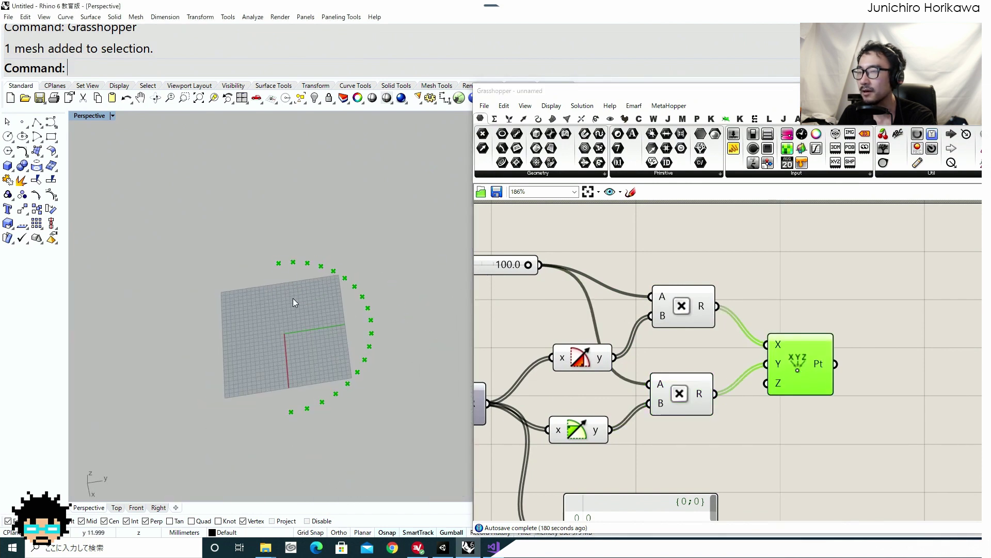
right_drag(383, 342, 347, 288)
scroll(281, 232, up, 4)
scroll(281, 229, up, 2)
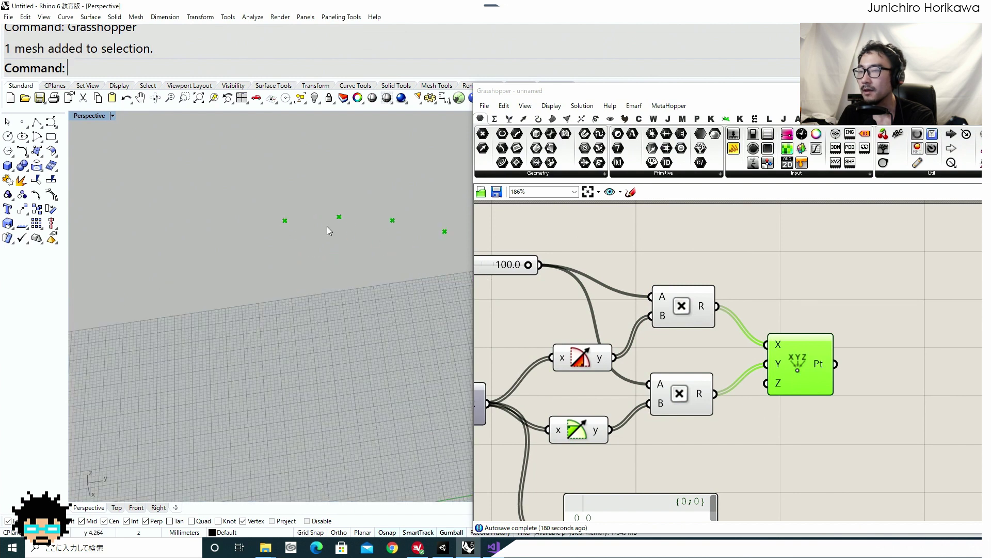
Step: Try the Degrees slider at 4.60 and set it to 7.63, comparing the point spacing along the arc
scroll(312, 219, down, 2)
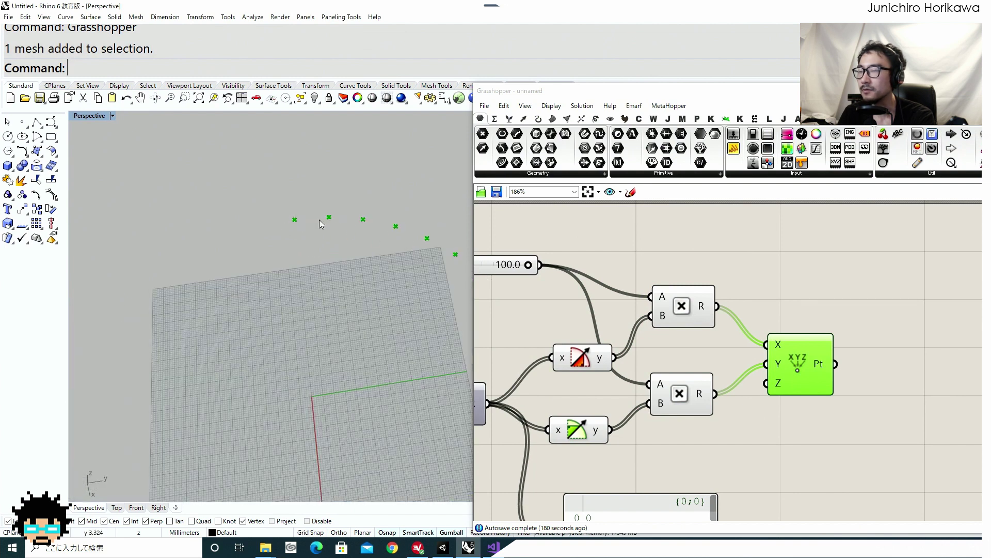
scroll(733, 265, down, 5)
scroll(651, 373, up, 5)
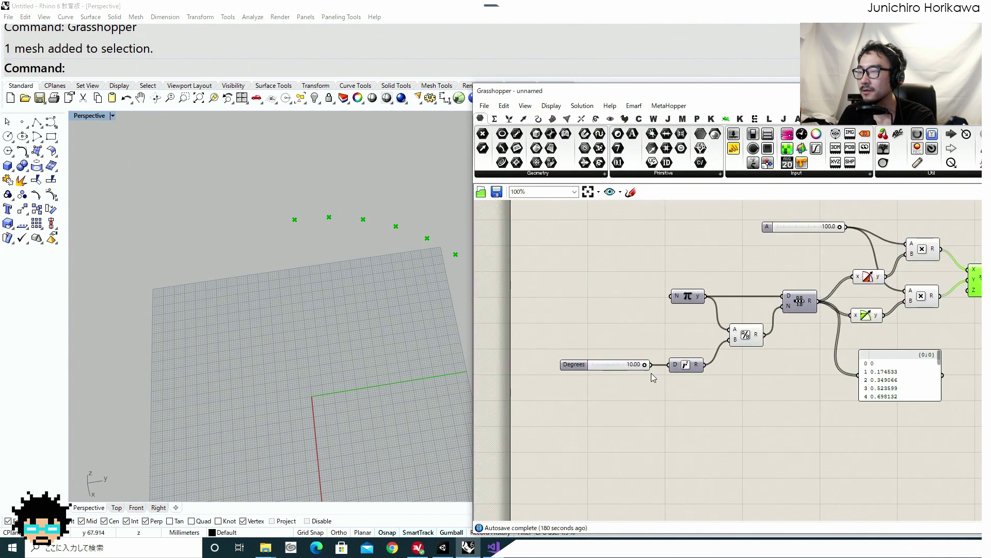
scroll(643, 367, up, 1)
click(620, 355)
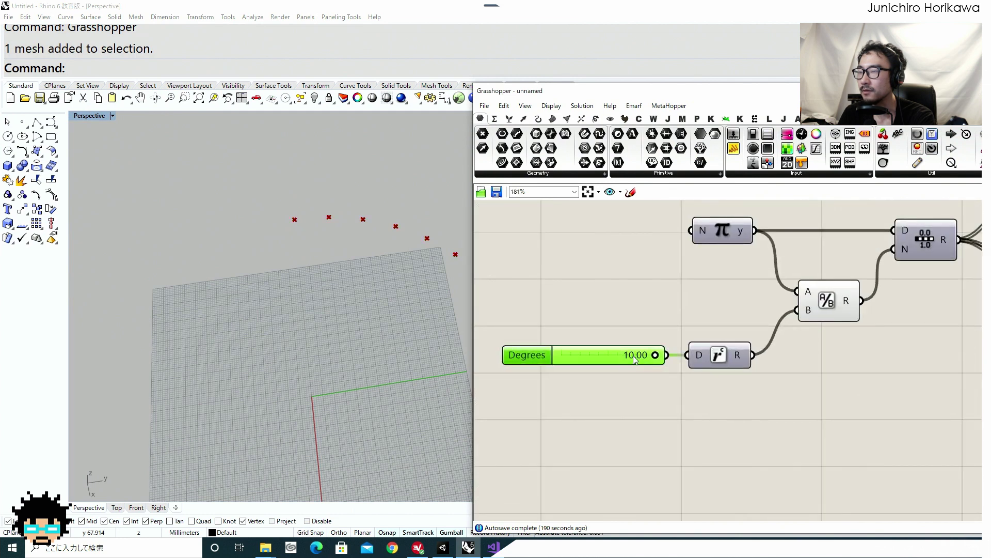
shift+right_drag(360, 300, 263, 255)
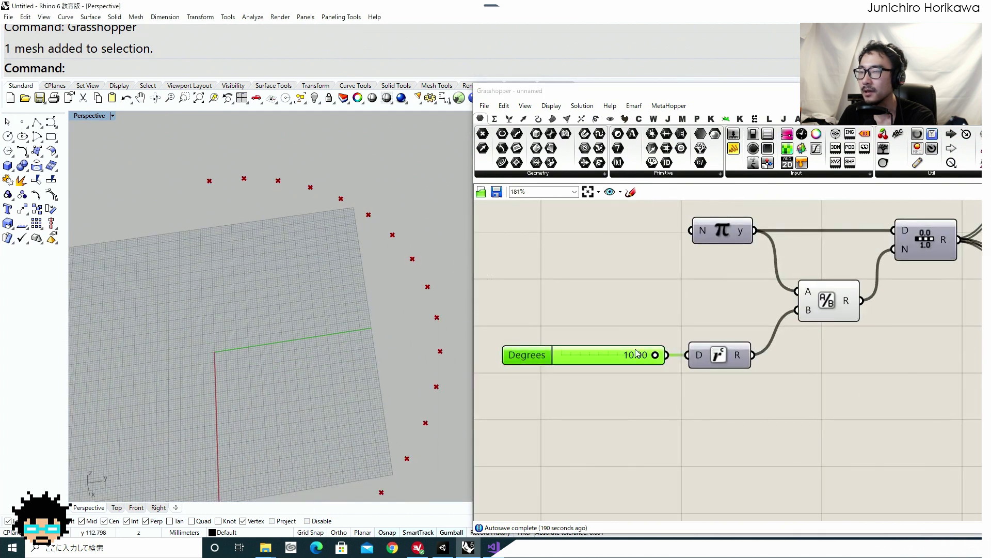
drag(655, 355, 581, 352)
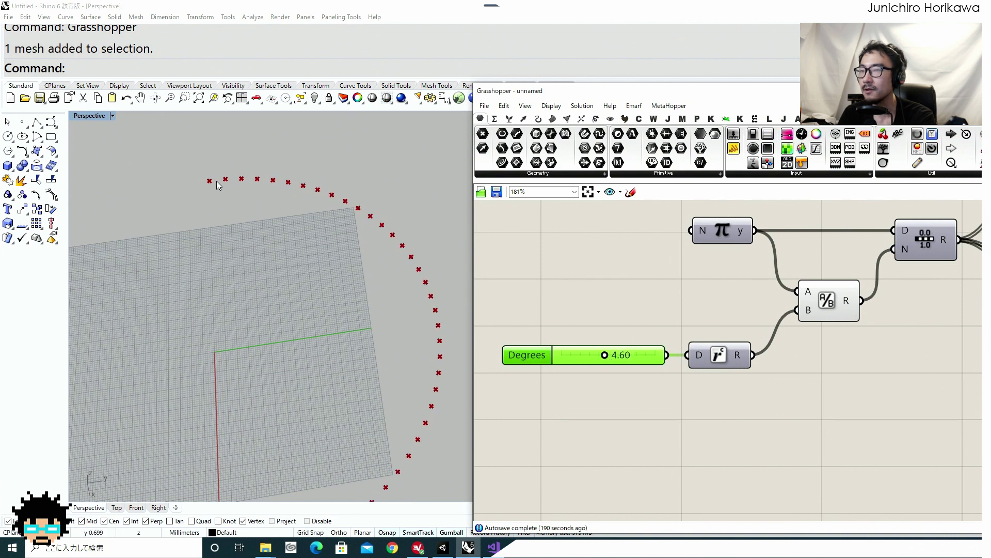
scroll(216, 181, down, 5)
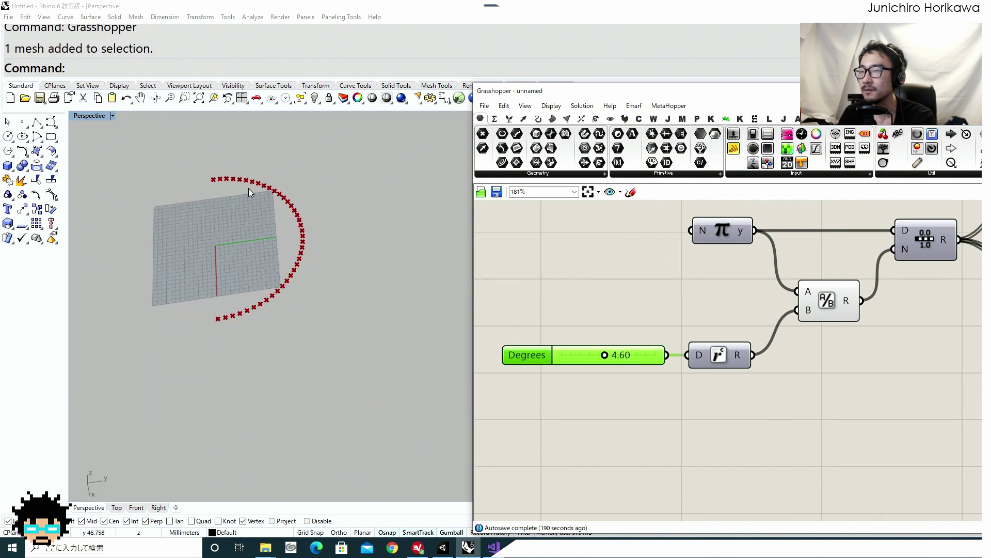
drag(607, 355, 653, 353)
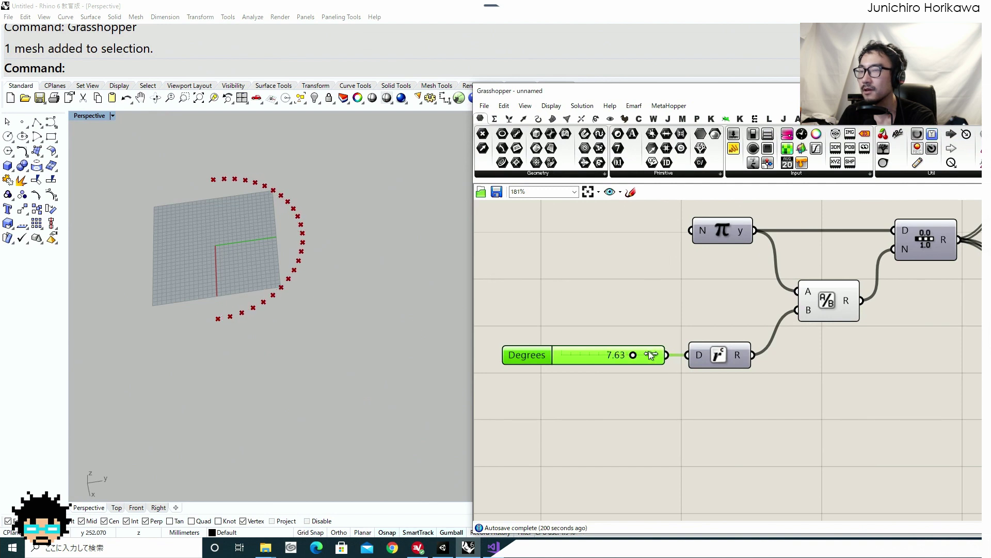
Step: Examine the shape of the point arc around the origin from several viewing angles in the Perspective viewport
scroll(700, 346, down, 5)
right_drag(465, 310, 286, 363)
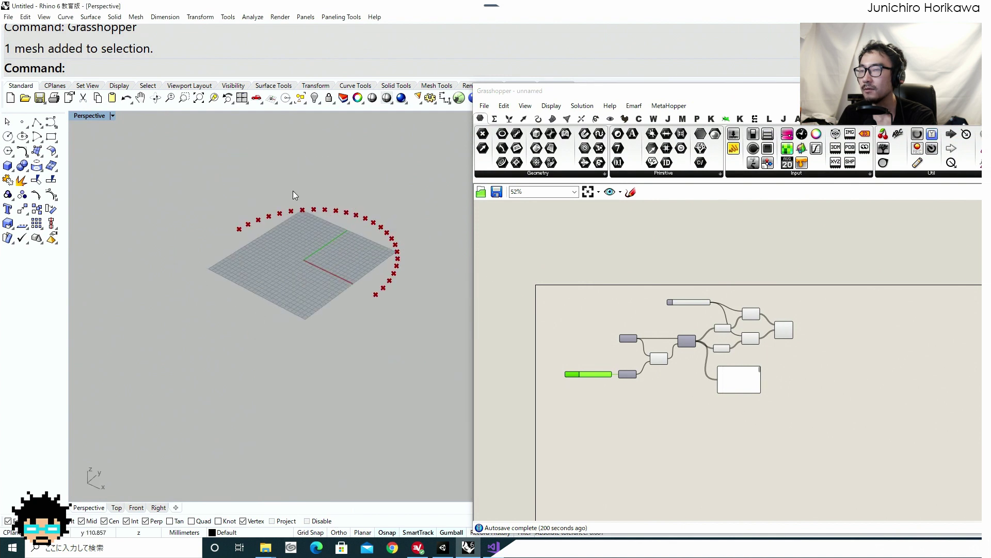
scroll(362, 242, up, 3)
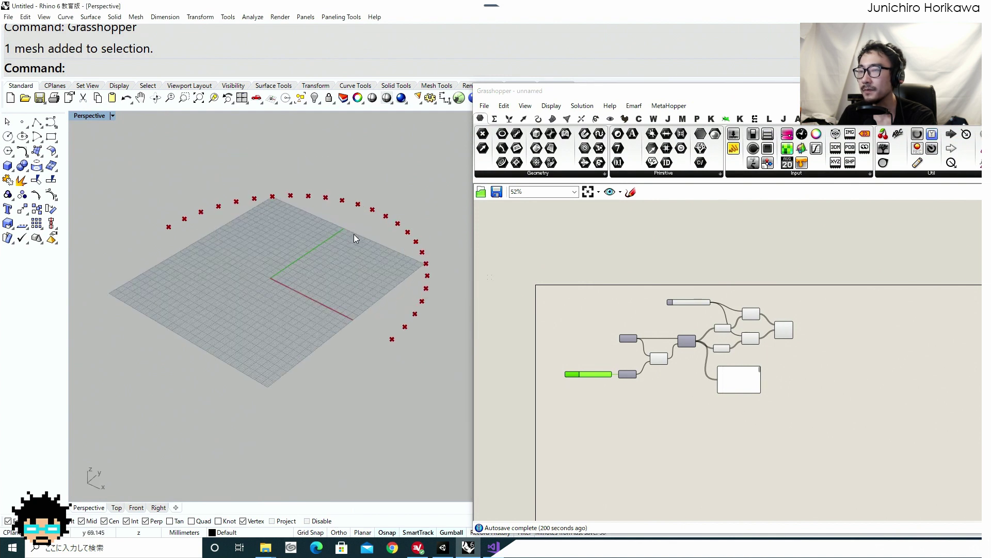
right_drag(303, 227, 283, 288)
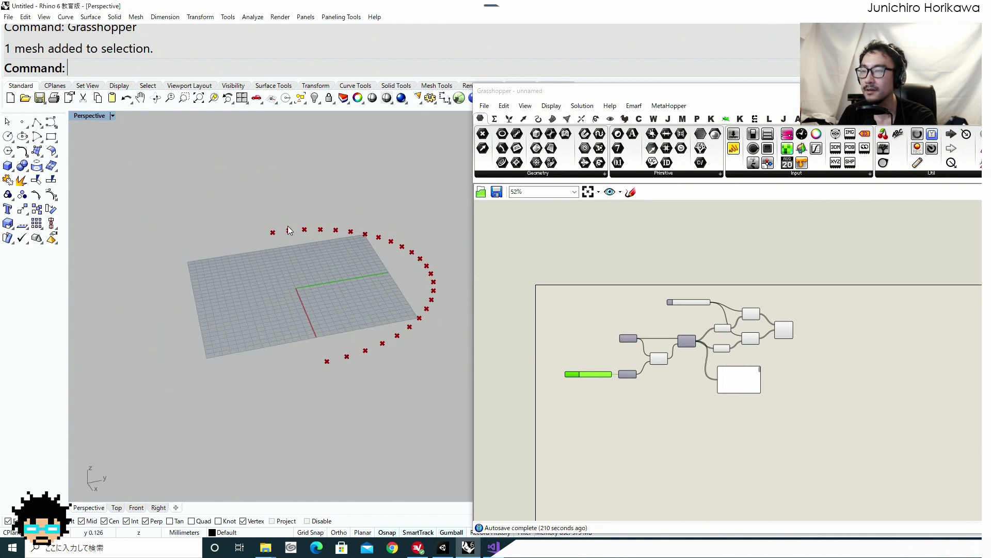
right_drag(351, 281, 382, 269)
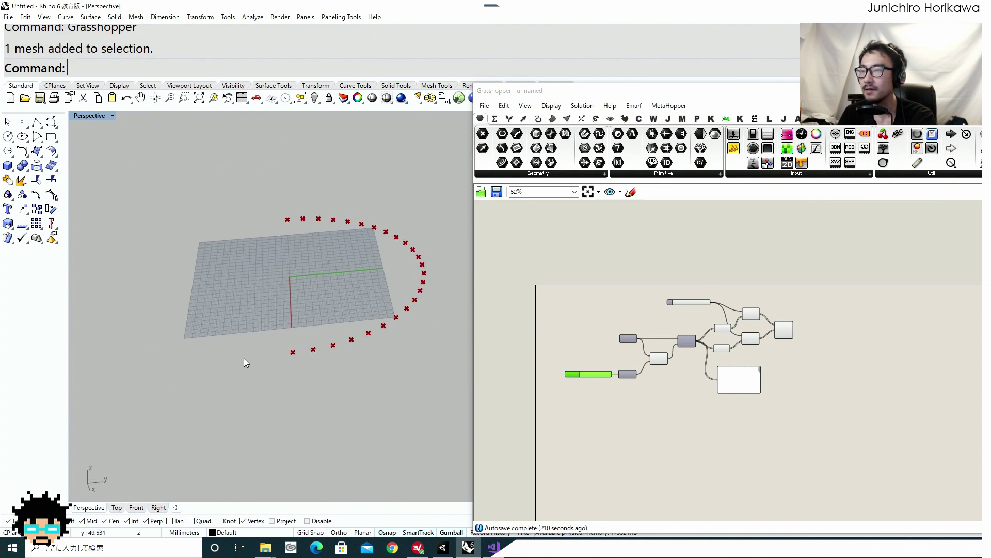
right_drag(244, 358, 402, 356)
scroll(401, 351, up, 5)
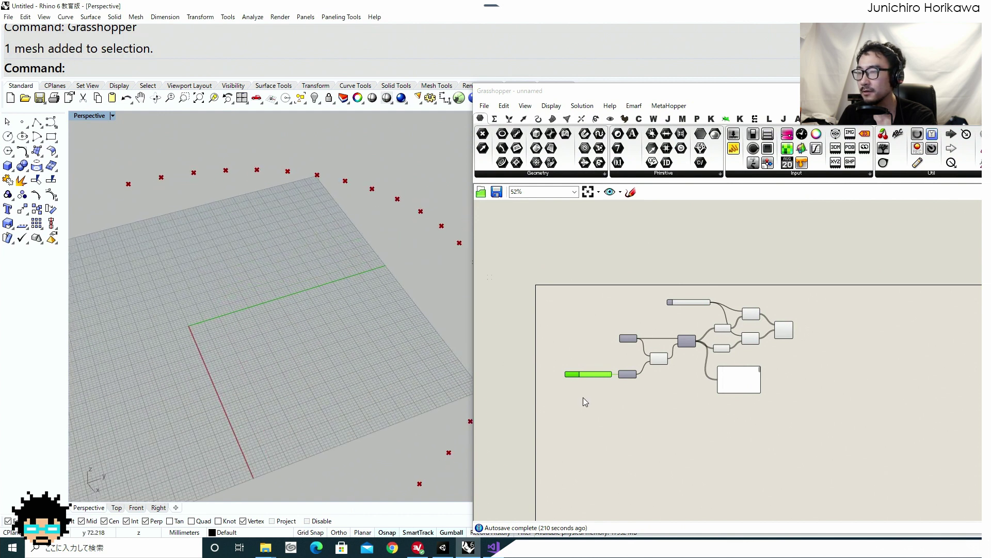
Step: Select the Division component and inspect the gaps between neighbouring points at the start of the arc
scroll(641, 395, up, 3)
scroll(665, 392, up, 2)
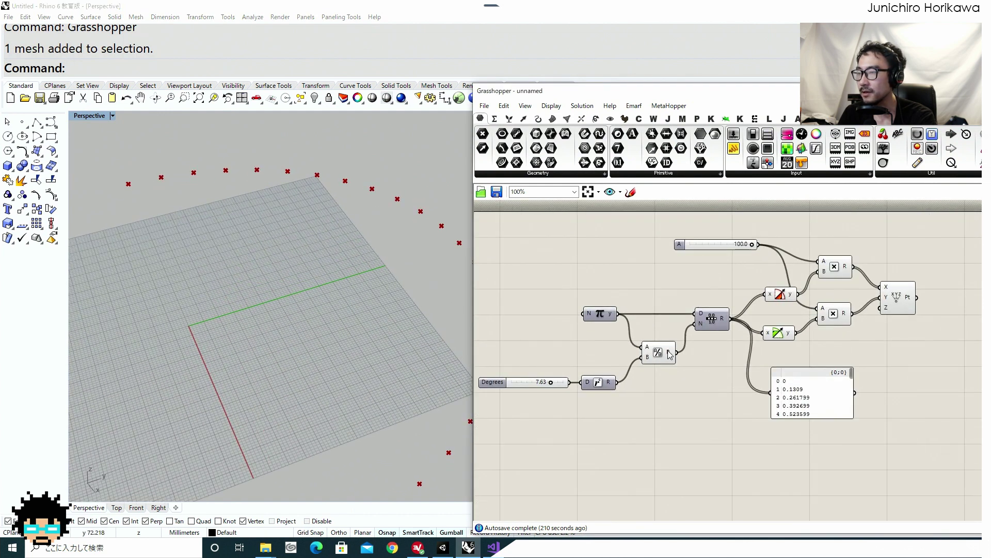
scroll(670, 354, up, 3)
click(670, 354)
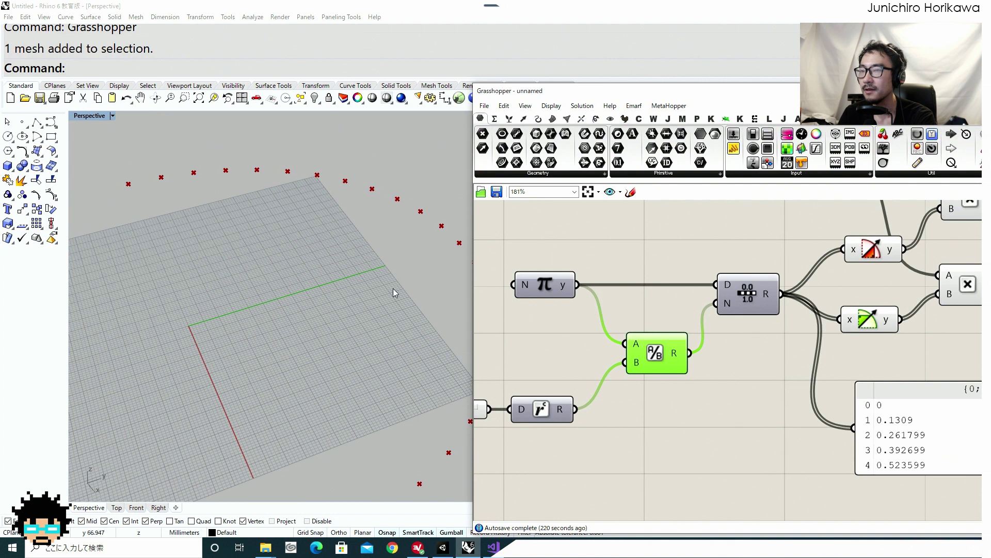
shift+right_drag(170, 209, 263, 277)
scroll(260, 276, up, 7)
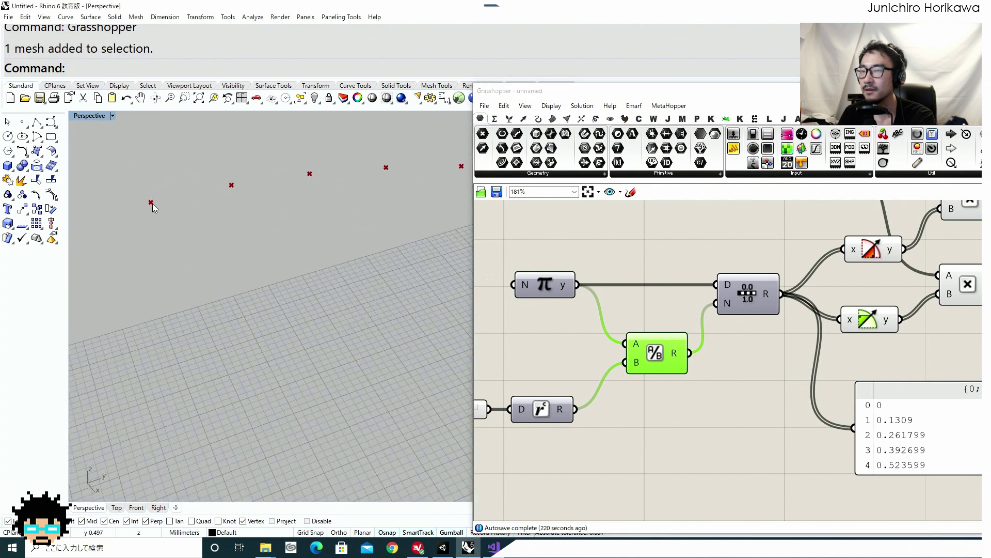
scroll(153, 204, down, 4)
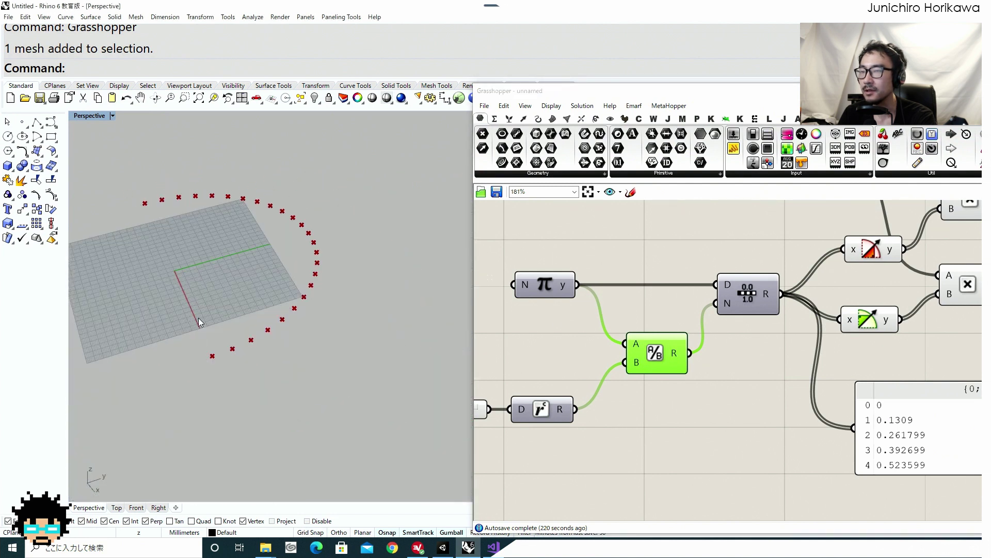
scroll(155, 227, up, 5)
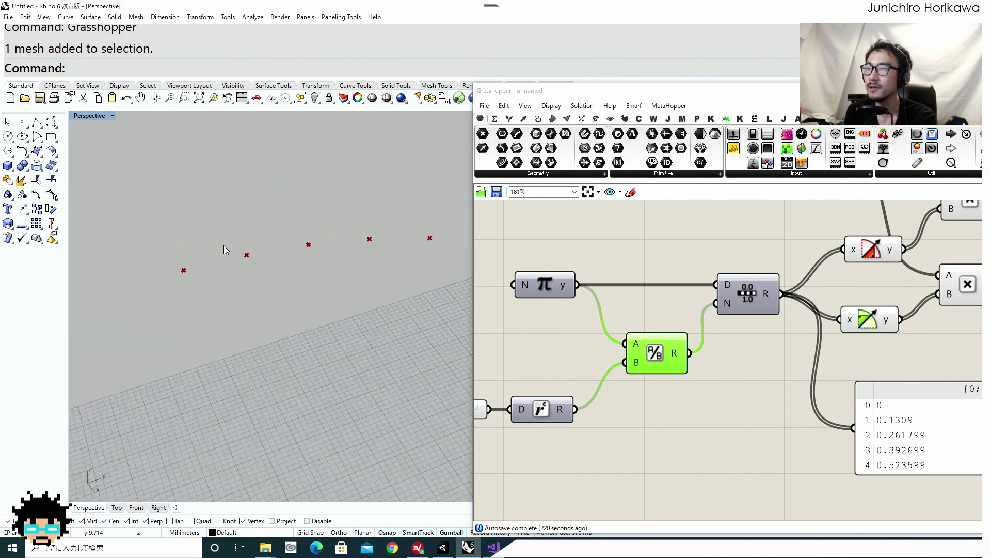
Step: Select the Degrees slider and examine how its angle step spaces the points over the whole arc
right_drag(473, 460, 584, 462)
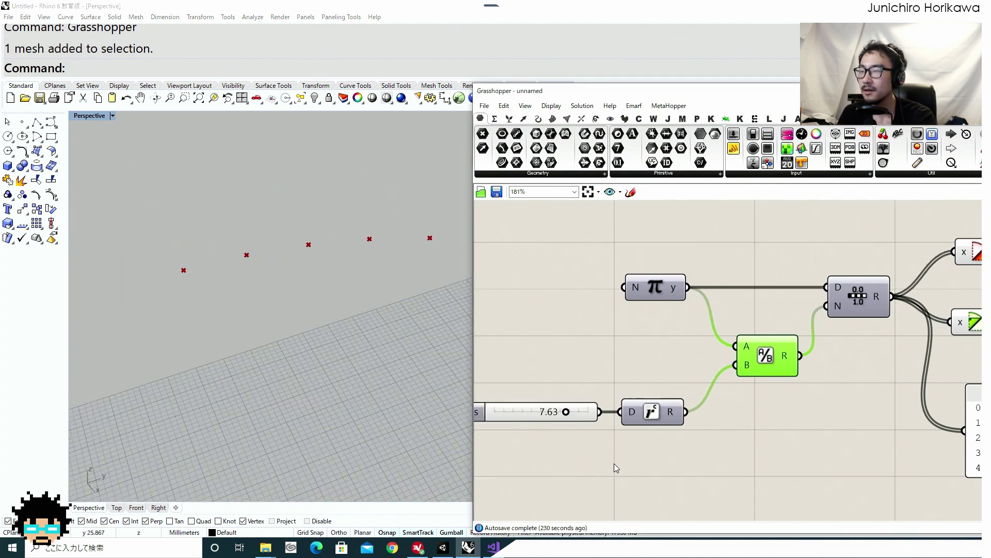
click(551, 417)
scroll(553, 423, down, 3)
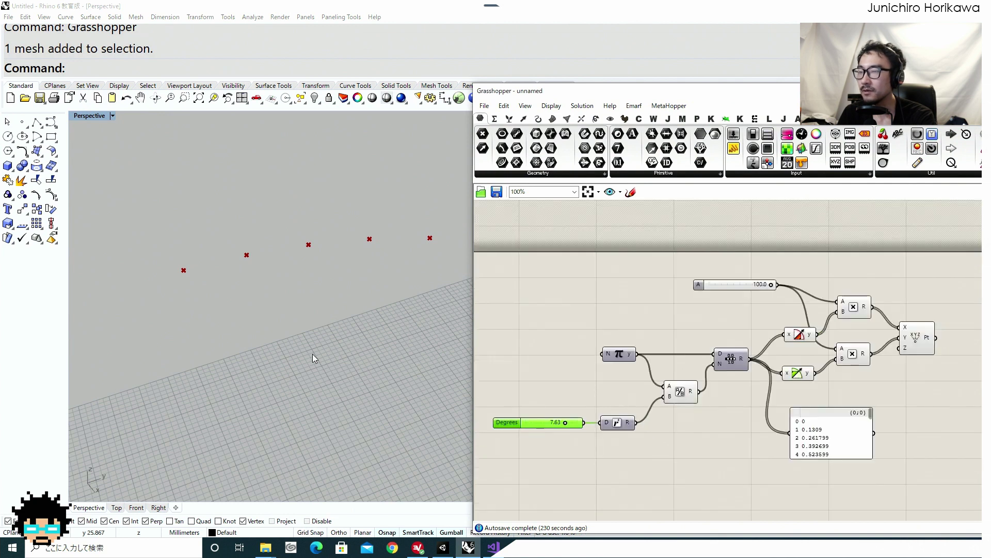
scroll(204, 276, down, 3)
scroll(212, 289, down, 2)
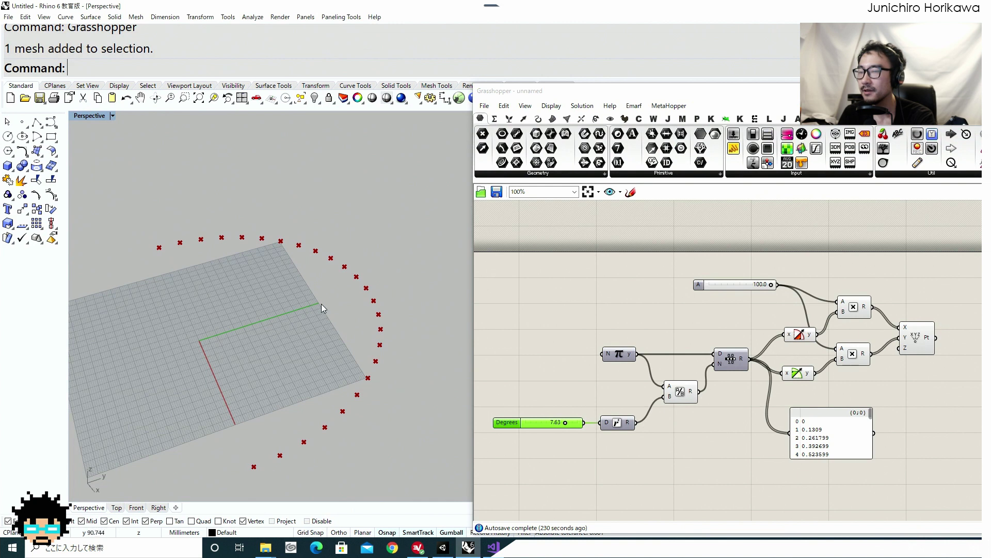
scroll(231, 319, down, 2)
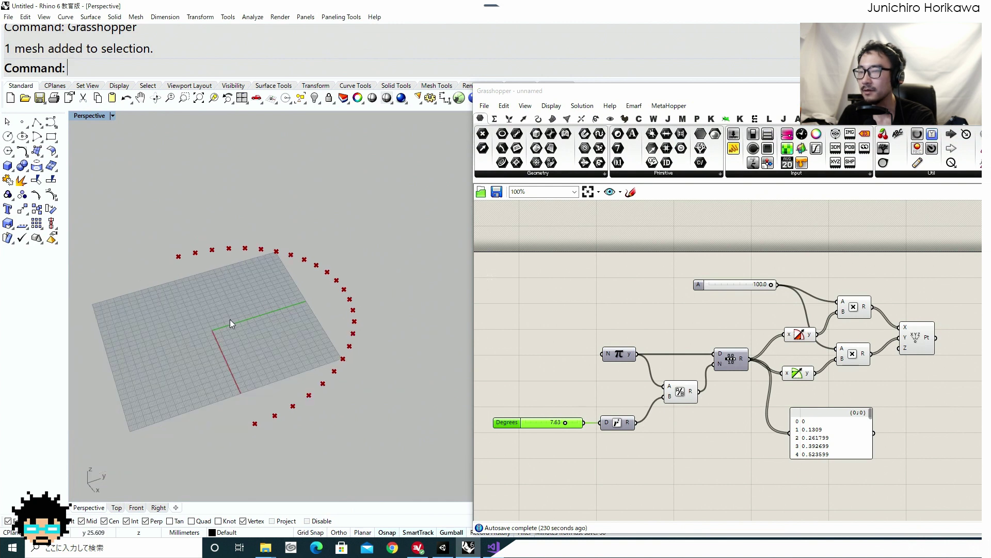
scroll(341, 309, down, 2)
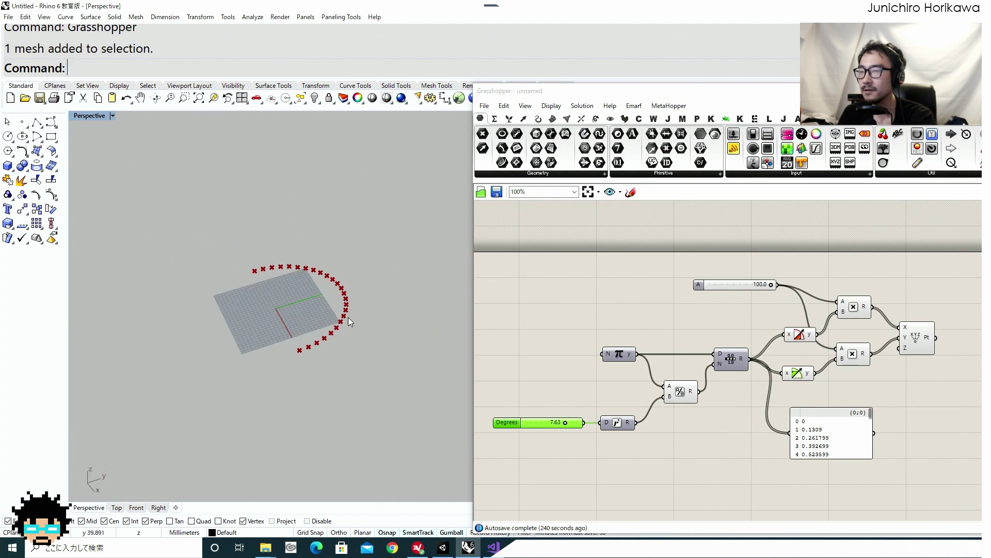
scroll(274, 306, up, 5)
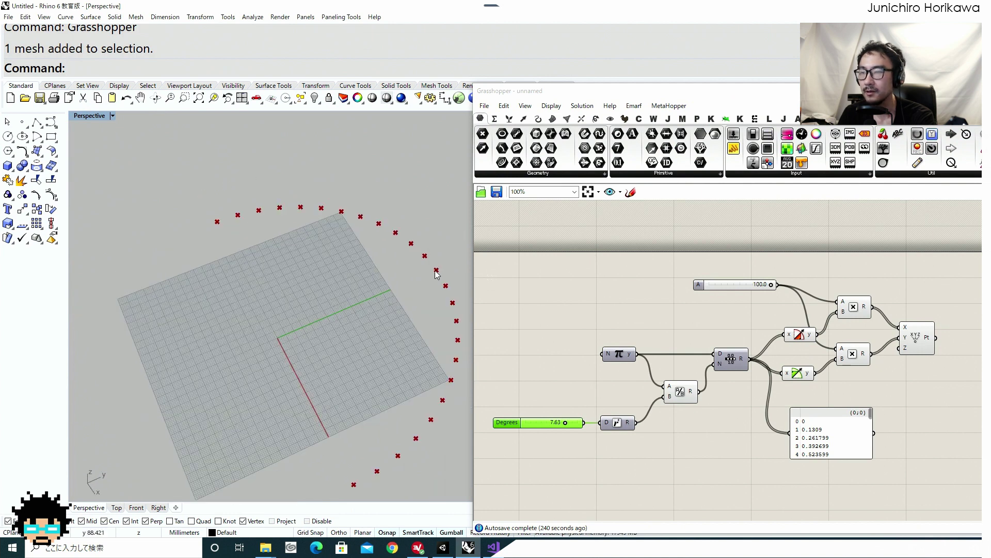
right_drag(414, 271, 310, 296)
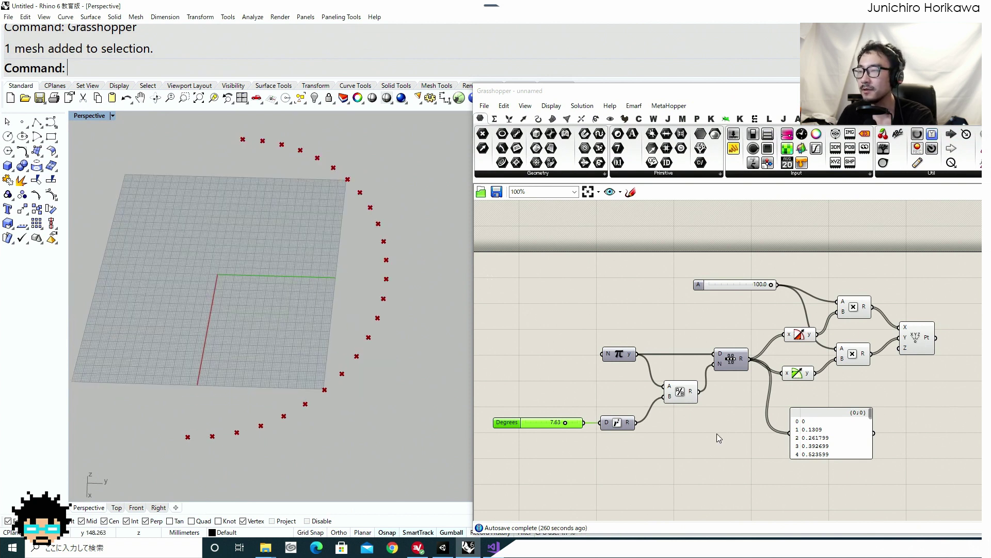
Step: Nudge the Division component slightly and examine the points edge-on and from above in the Perspective viewport
drag(685, 399, 678, 397)
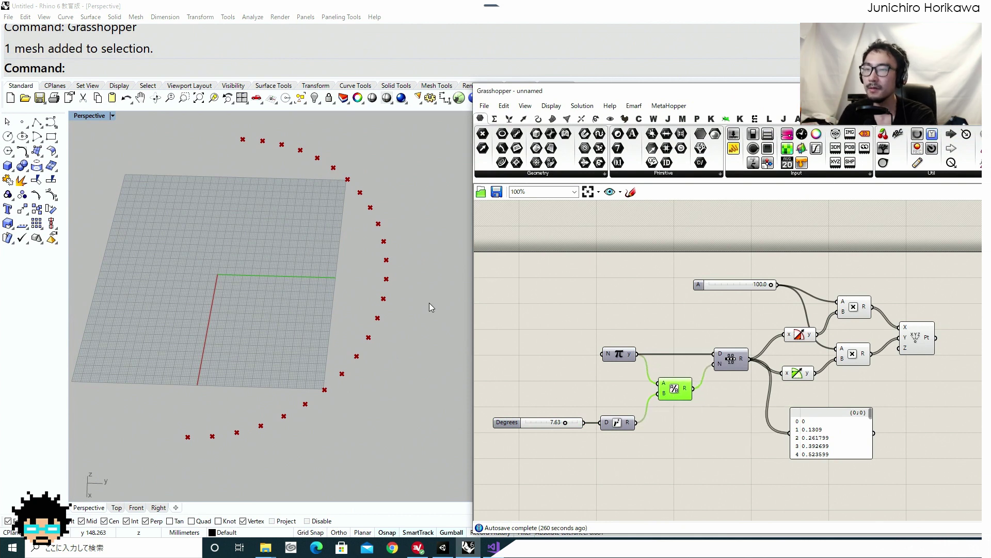
scroll(358, 311, down, 3)
right_drag(358, 311, 298, 219)
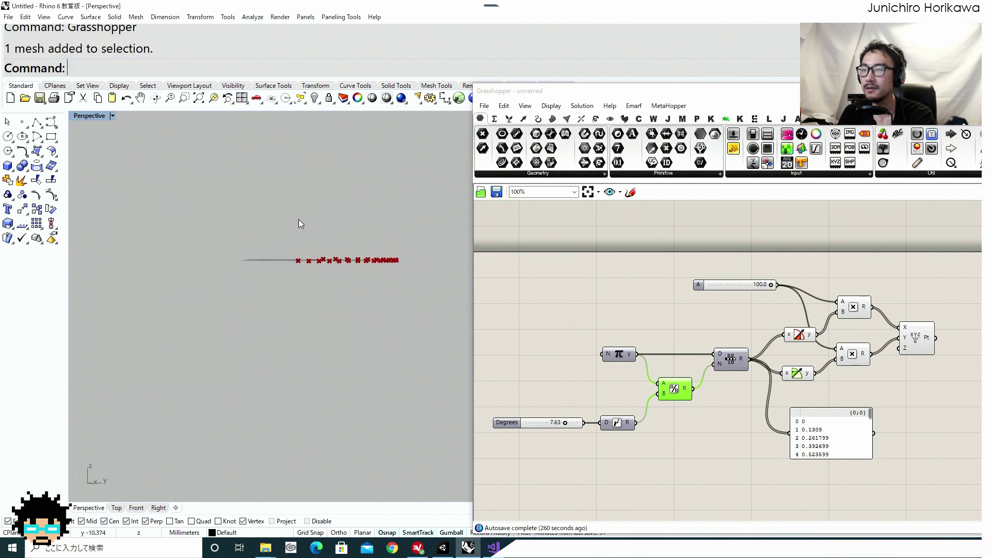
right_drag(347, 302, 327, 281)
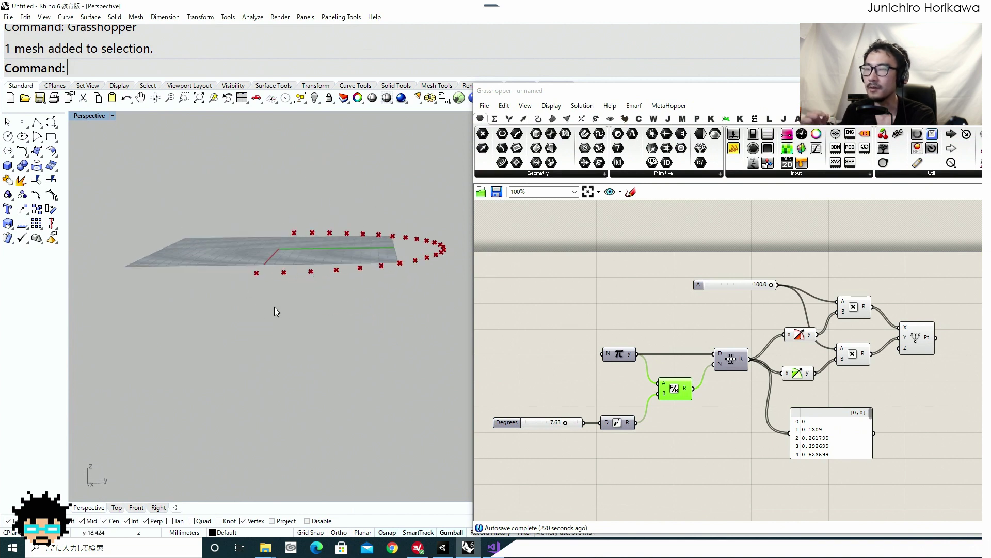
right_drag(274, 307, 287, 283)
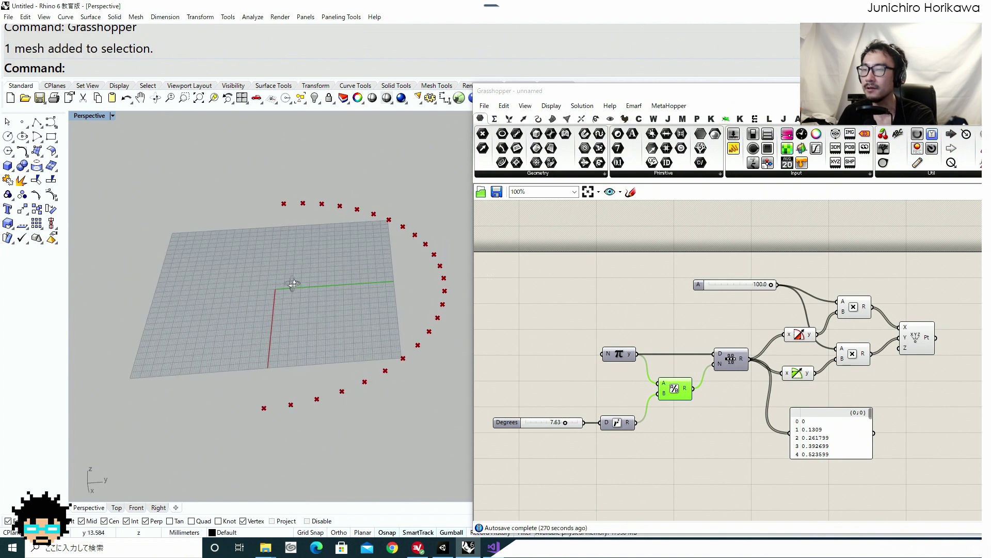
click(568, 355)
Step: Adjust the Division component's placement between the Radians and Range components and review the Cosine and Sine branch
right_drag(703, 375, 584, 365)
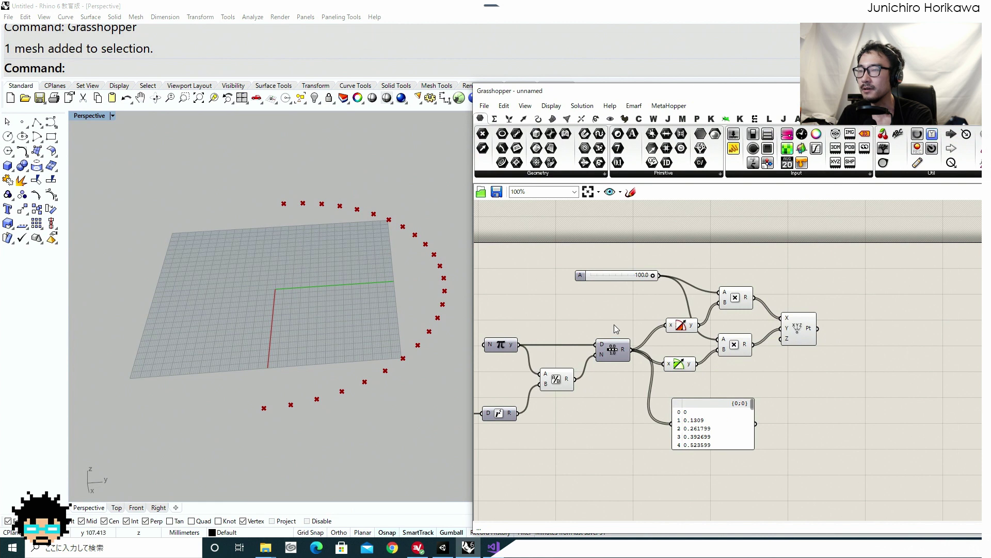
right_drag(614, 324, 670, 306)
scroll(603, 354, up, 2)
mouse_move(606, 365)
mouse_down()
mouse_move(622, 366)
mouse_move(613, 360)
mouse_up()
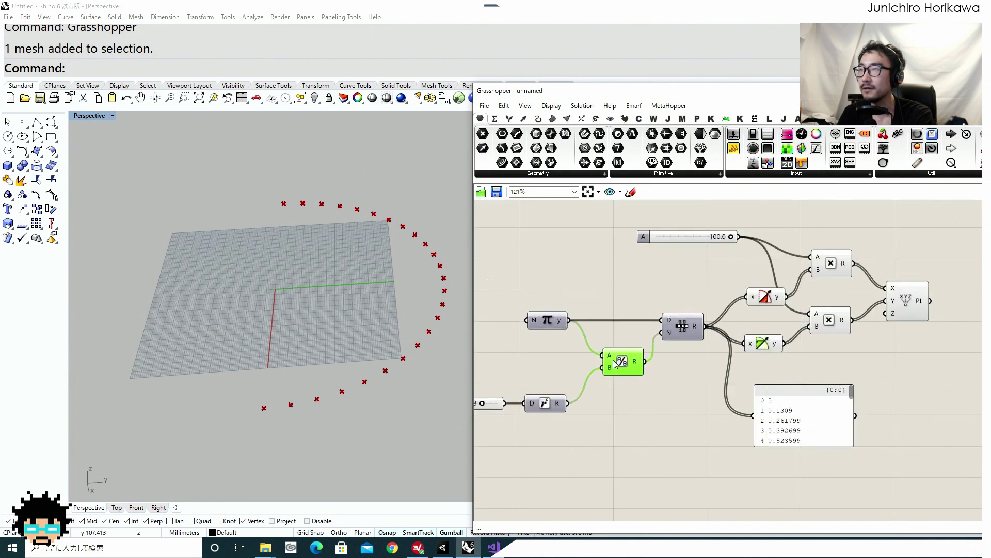
right_drag(775, 359, 688, 354)
scroll(690, 356, up, 1)
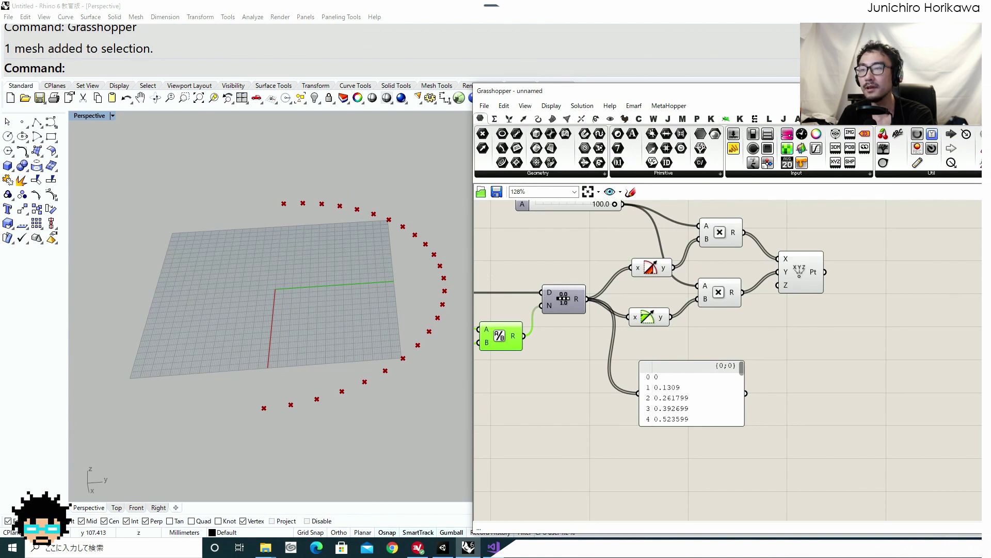
scroll(295, 273, down, 2)
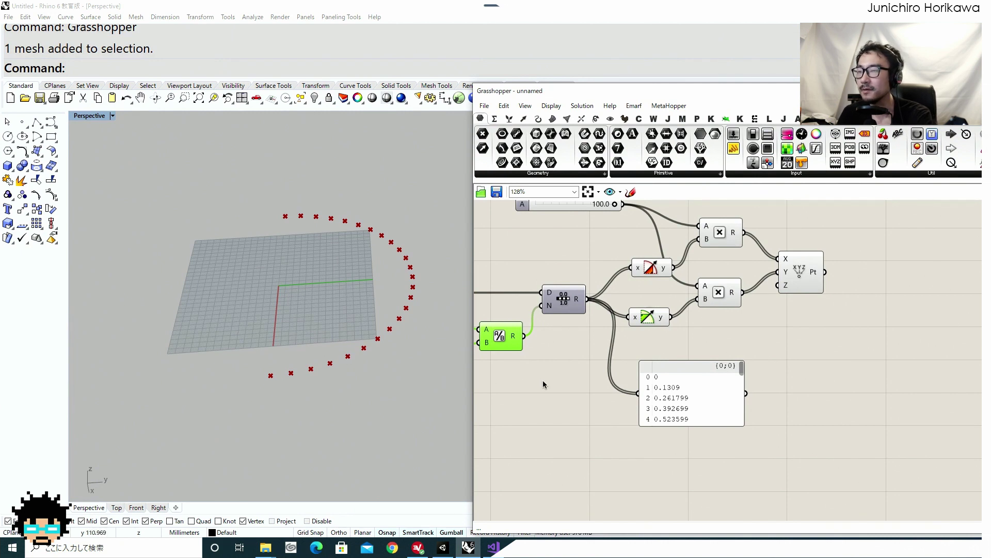
Step: Move the angle values panel below the Range and Sine components and add a Pi component above it
drag(687, 363, 621, 443)
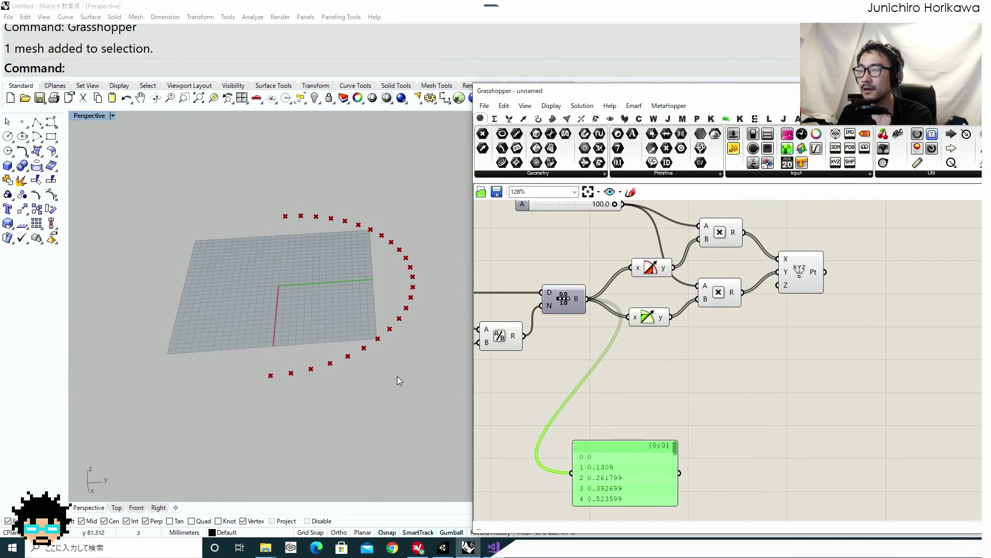
click(605, 402)
right_drag(654, 401, 725, 378)
double_click(677, 390)
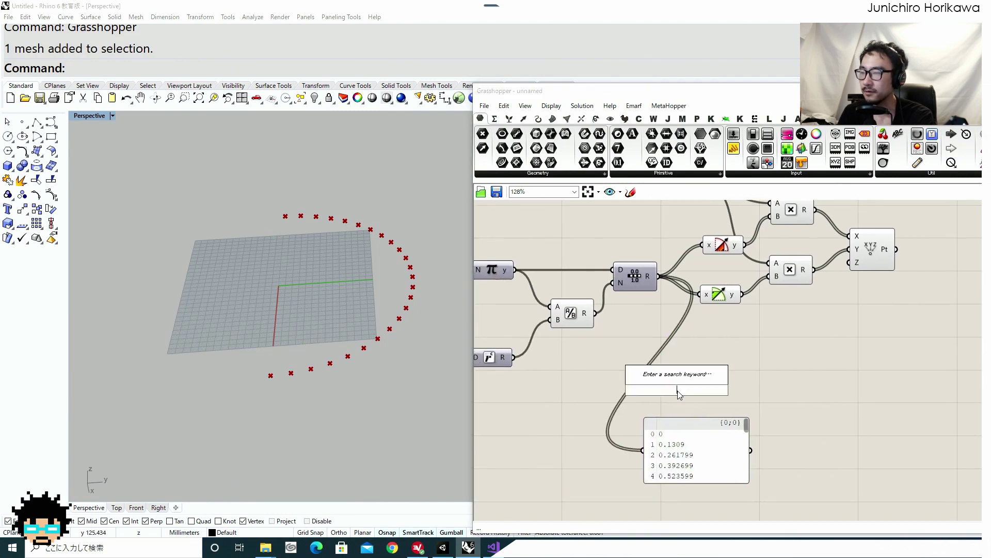
text(pi)
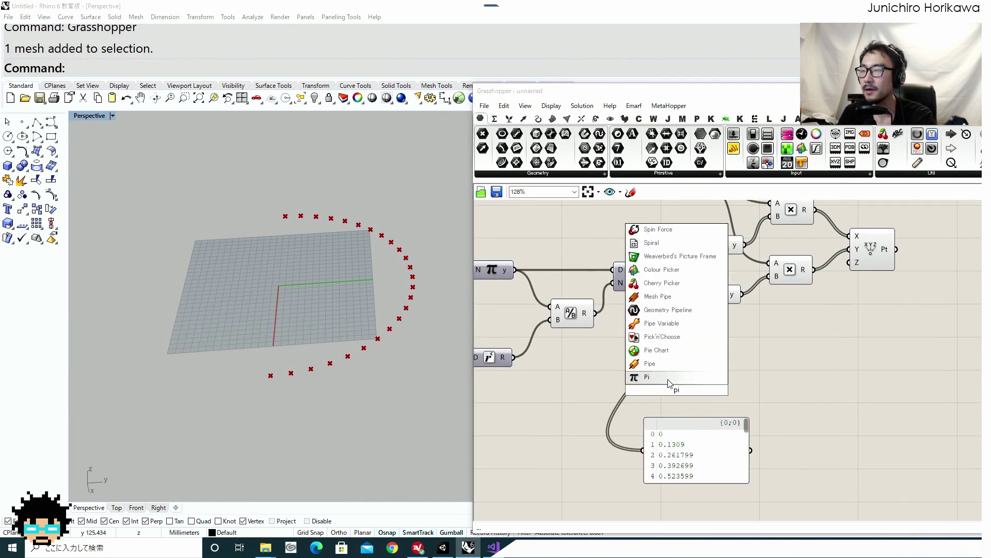
click(669, 379)
scroll(668, 382, up, 3)
drag(668, 390, 684, 387)
scroll(687, 387, down, 1)
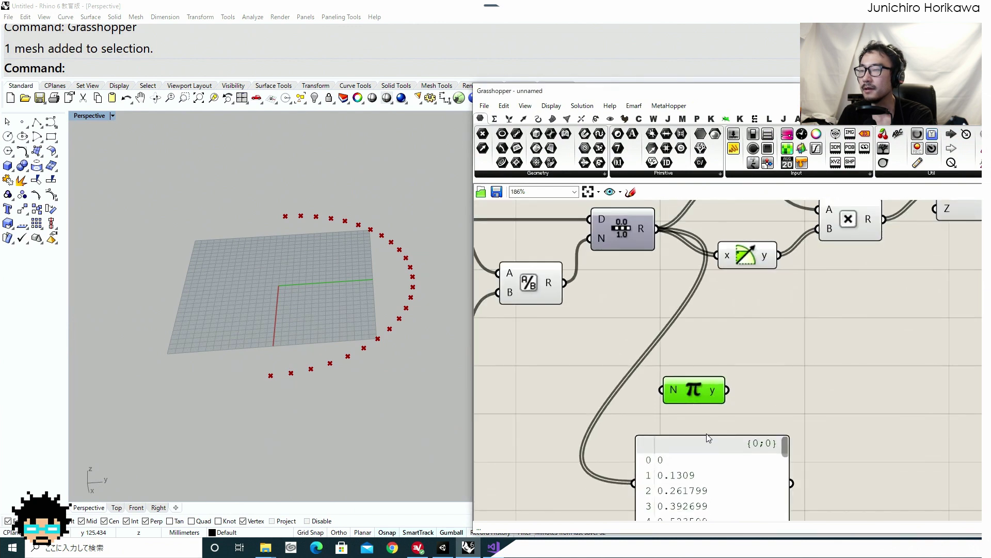
Step: Shift the angle values panel further down and reposition the new Pi component in the space beneath the Sine branch
scroll(710, 403, down, 3)
drag(697, 442, 657, 486)
scroll(692, 404, up, 1)
drag(703, 394, 728, 437)
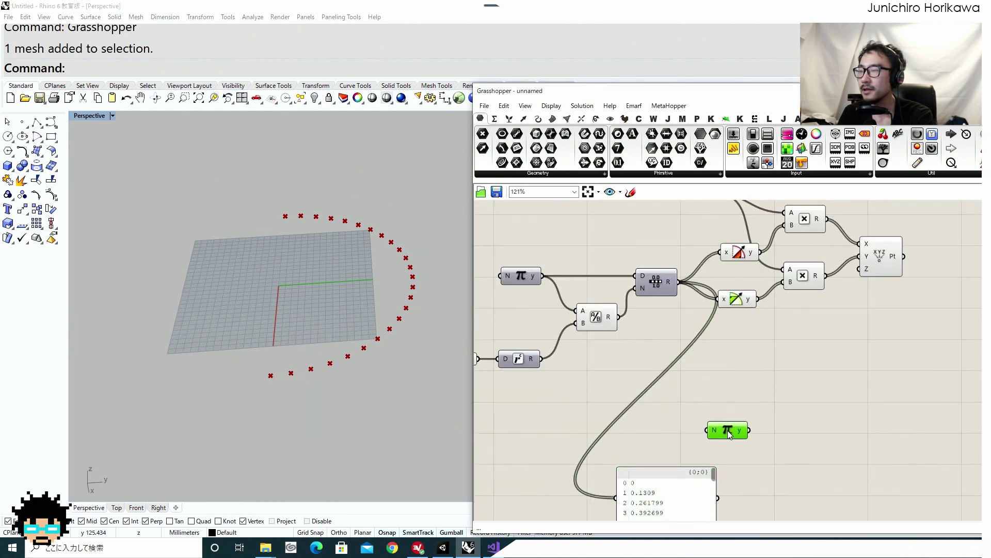
right_drag(771, 379, 701, 399)
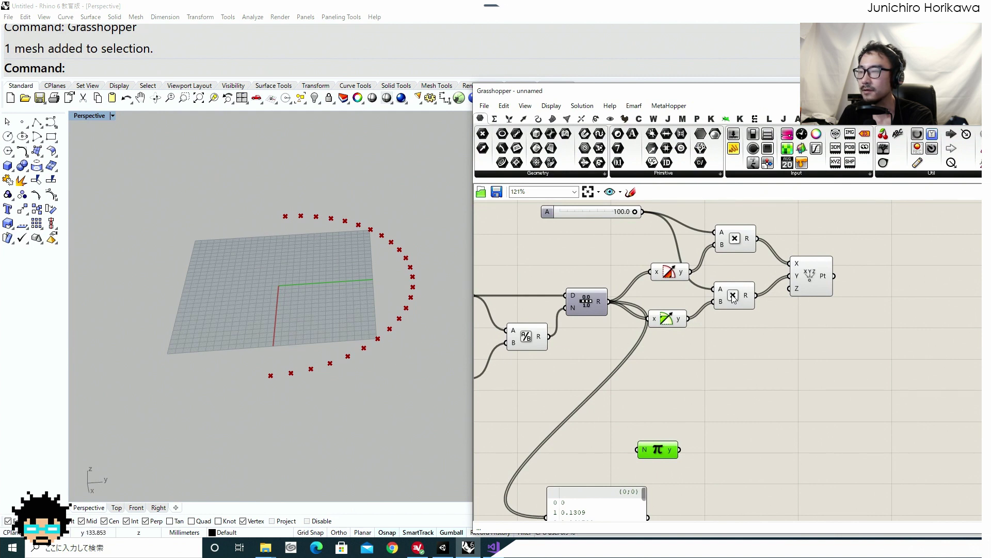
Step: Tidy the placement of the Sine component, its Multiplication component and the 100.0 radius slider
drag(733, 299, 736, 309)
scroll(661, 315, up, 2)
click(657, 320)
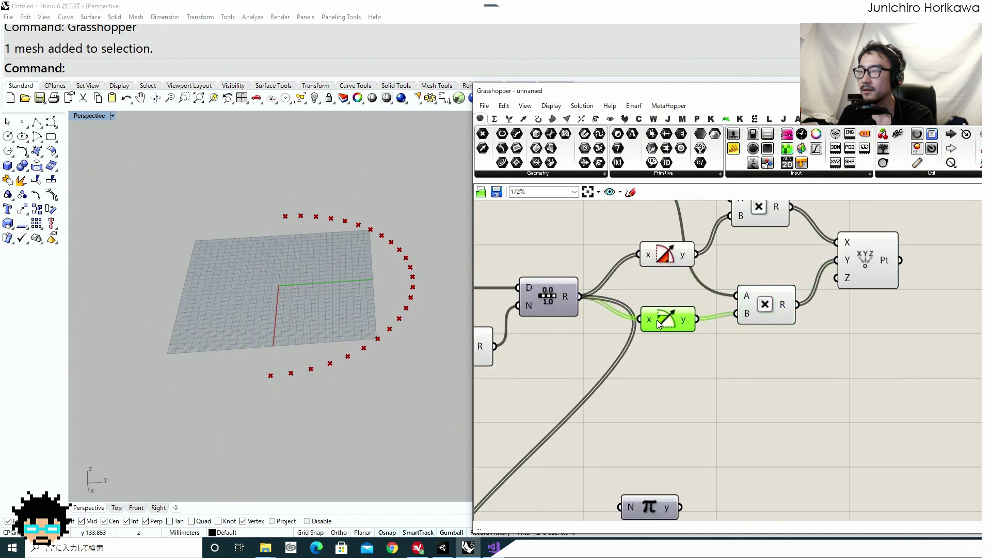
drag(656, 320, 665, 324)
right_drag(735, 320, 686, 354)
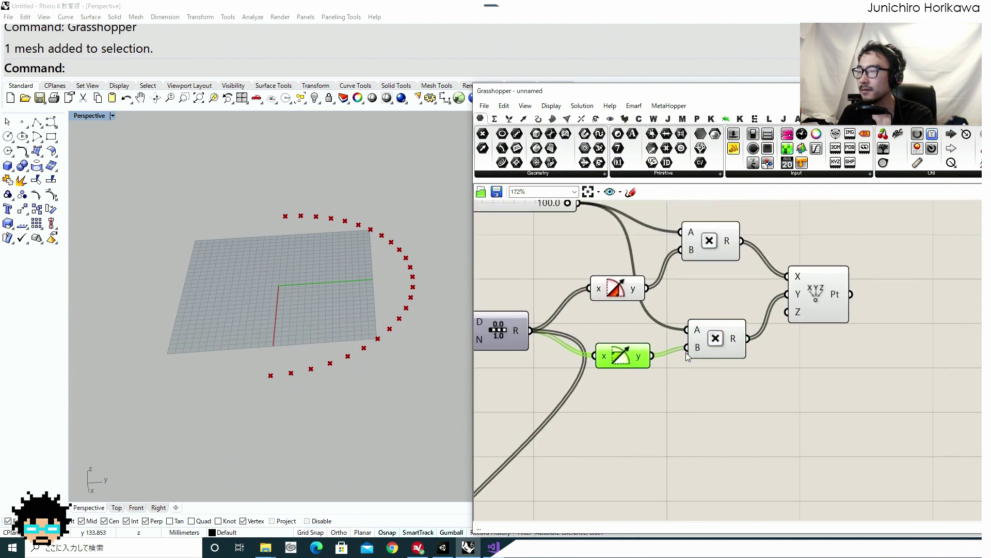
drag(711, 333, 699, 332)
right_drag(653, 266, 705, 314)
drag(592, 252, 588, 258)
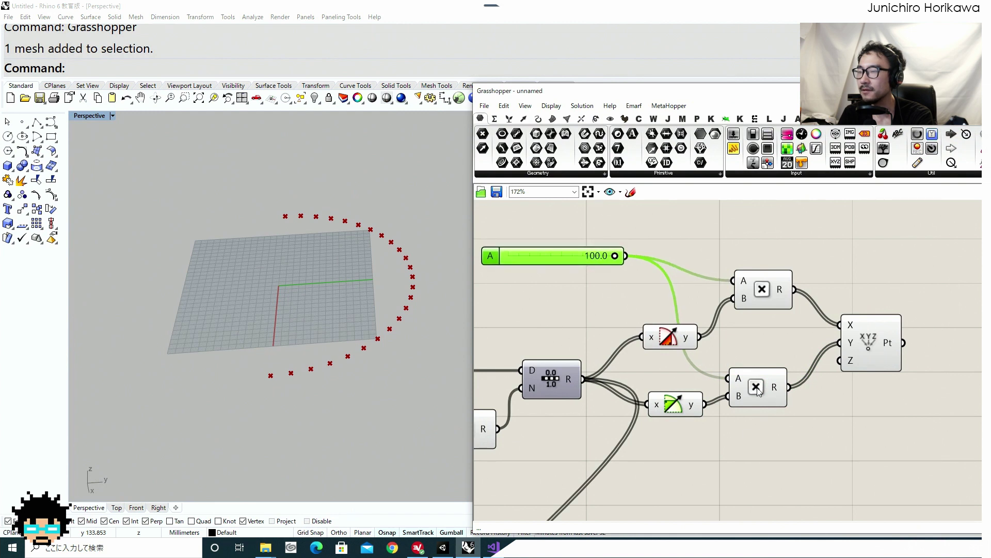
drag(757, 391, 760, 397)
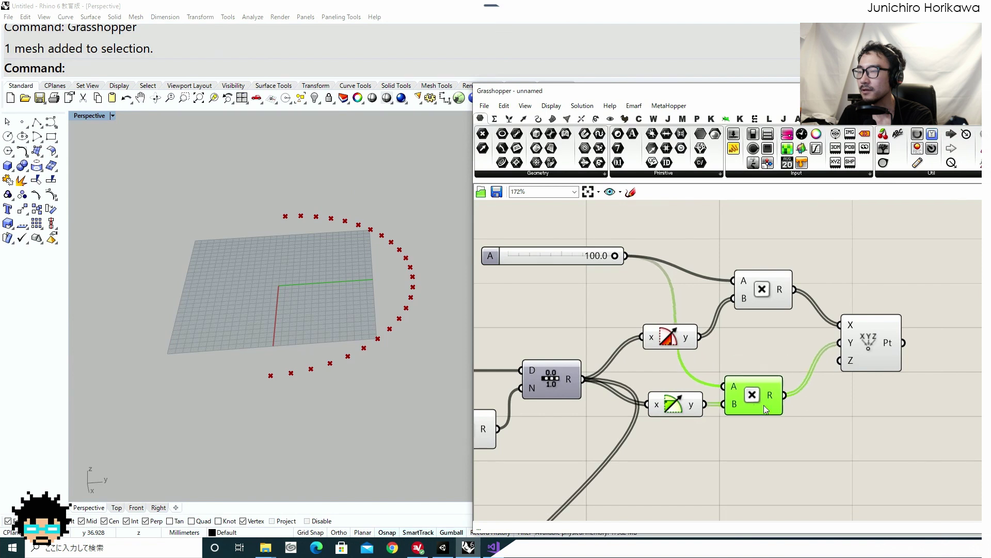
Step: Add a Multiplication component below the Sine branch and wire the Sine branch's multiplied result into its A input
right_drag(763, 408, 699, 376)
double_click(739, 420)
text(mul)
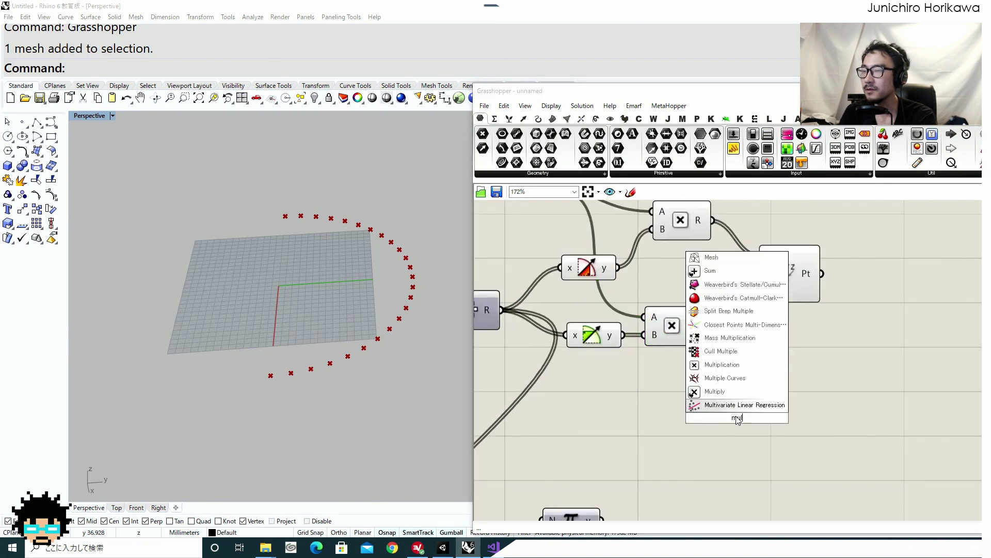
click(723, 365)
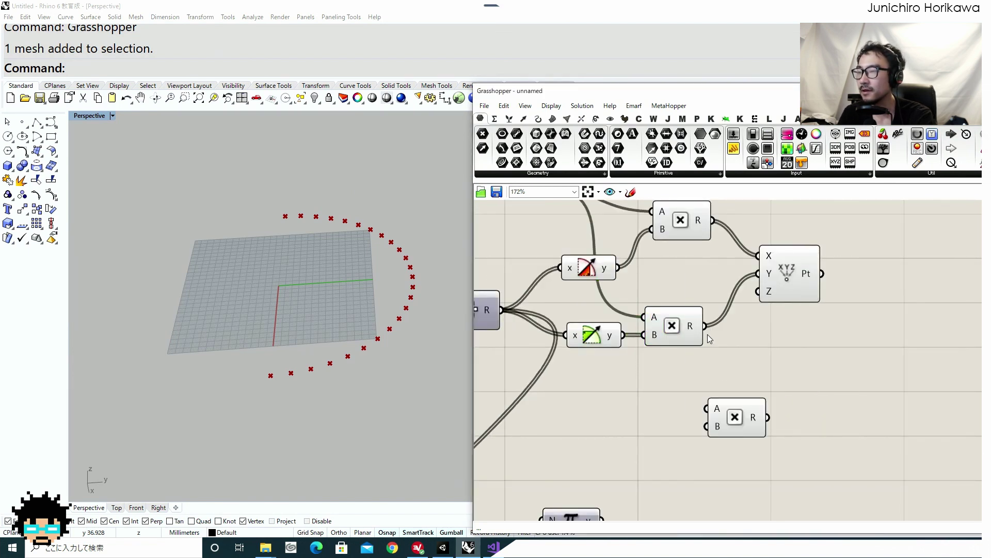
drag(705, 326, 710, 408)
Step: Add a small panel containing 2 and wire it into the B input of the new Multiplication component
double_click(677, 424)
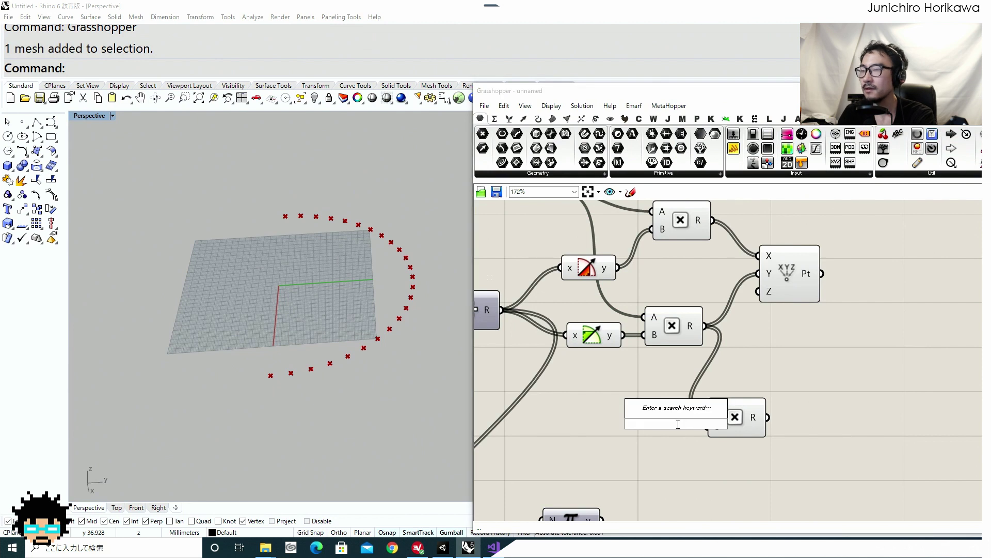
text(pane)
click(653, 357)
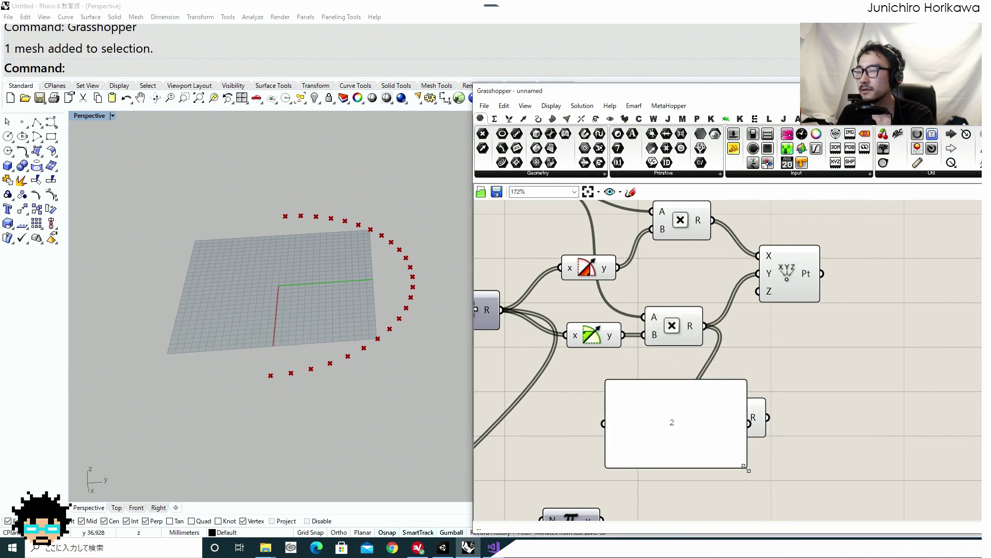
drag(746, 468, 707, 426)
right_drag(666, 418, 657, 352)
Step: Add another Multiplication component that multiplies the doubled radius by Pi, and arrange it beside the Pi component
drag(564, 449, 701, 445)
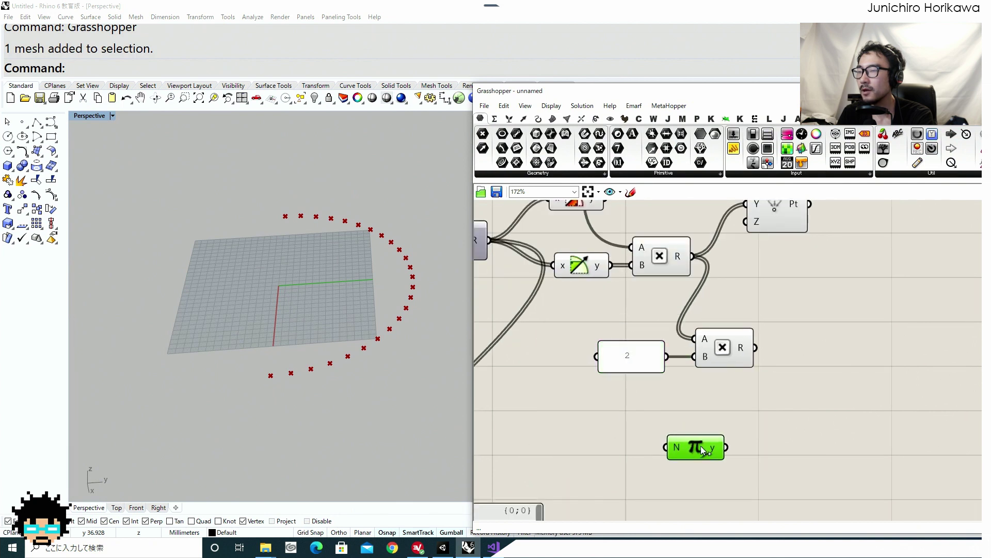
double_click(763, 427)
text(mul)
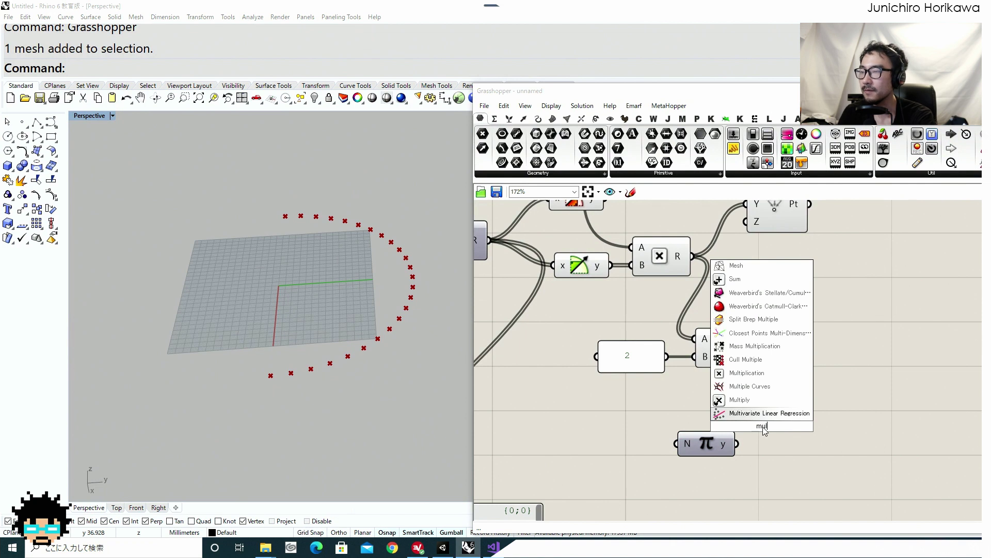
click(748, 373)
drag(756, 347, 785, 378)
drag(718, 447, 739, 416)
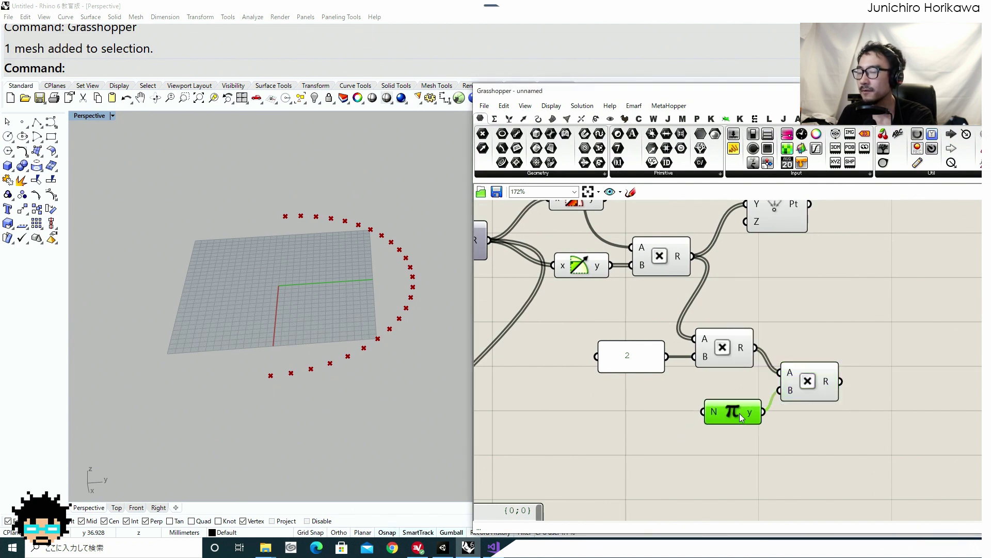
click(806, 393)
click(736, 414)
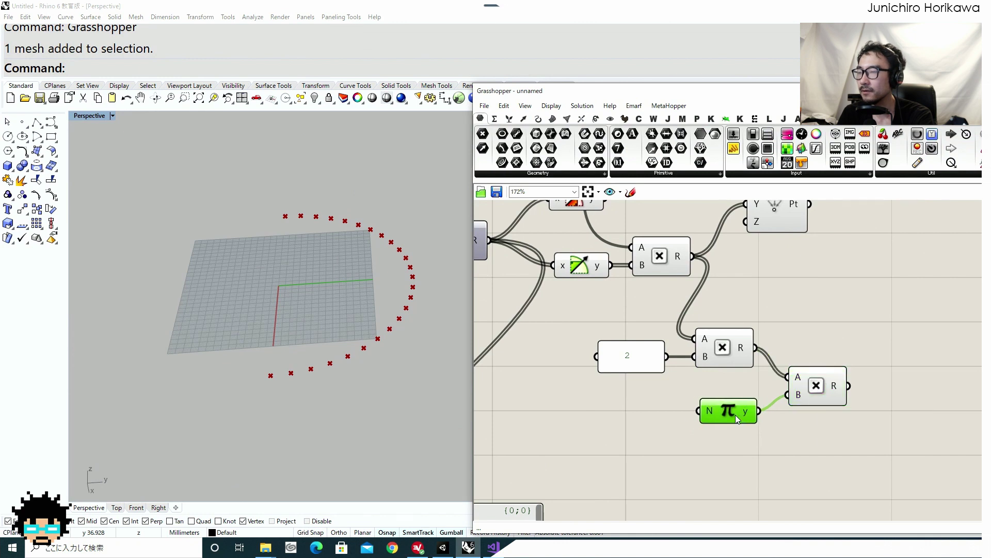
Step: Move the 2 panel, the Pi component and both new Multiplication components together further below the Sine branch
scroll(734, 414, down, 1)
scroll(734, 415, down, 1)
drag(796, 439, 627, 353)
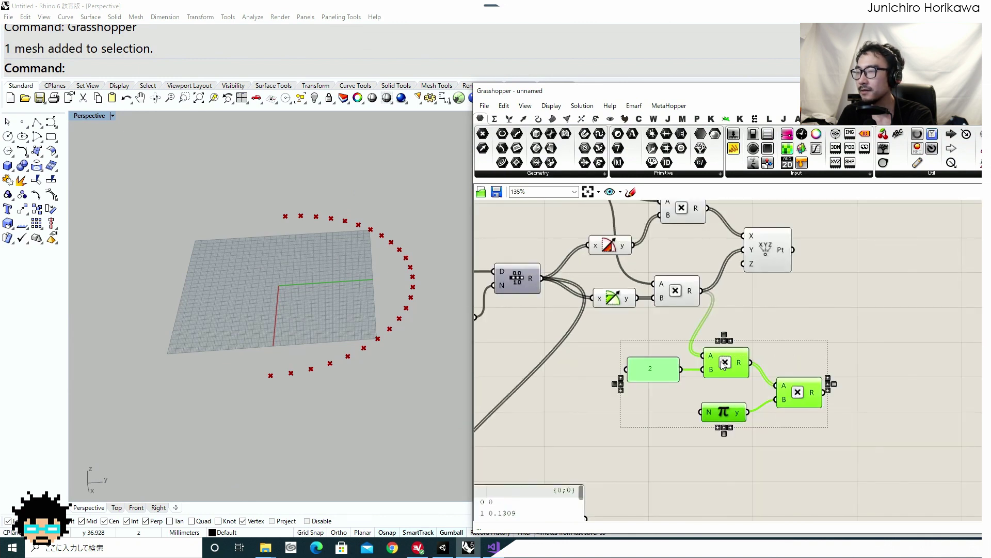
drag(722, 365, 707, 404)
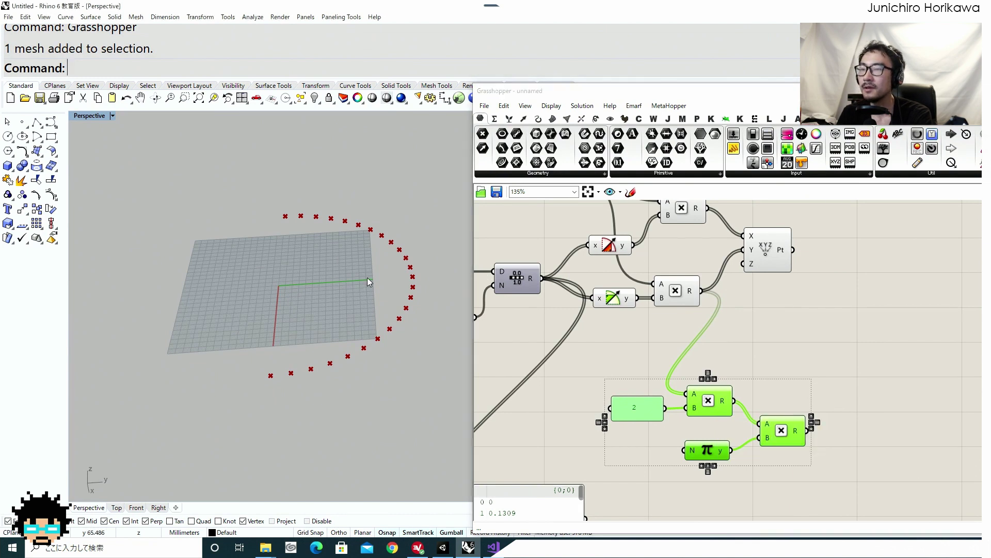
Step: Examine the points at the start of the arc up close and review the angle and radius branches of the definition
right_drag(367, 282, 329, 262)
scroll(308, 255, up, 3)
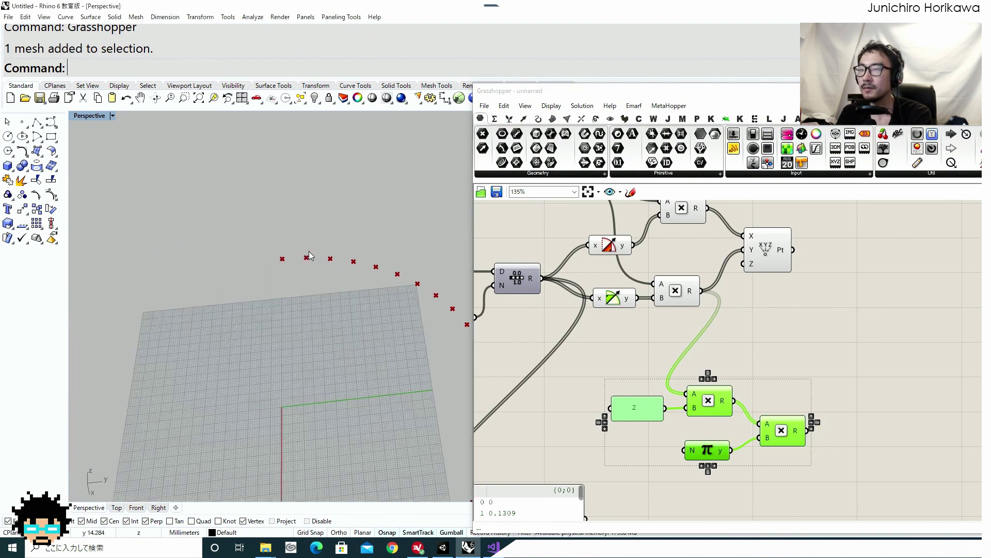
scroll(289, 266, up, 3)
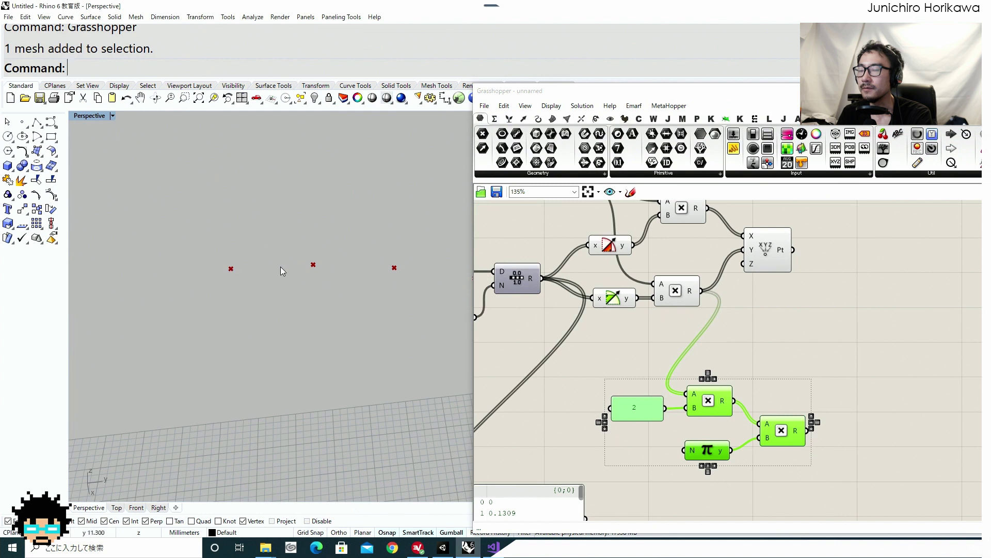
scroll(281, 266, down, 3)
scroll(627, 296, down, 2)
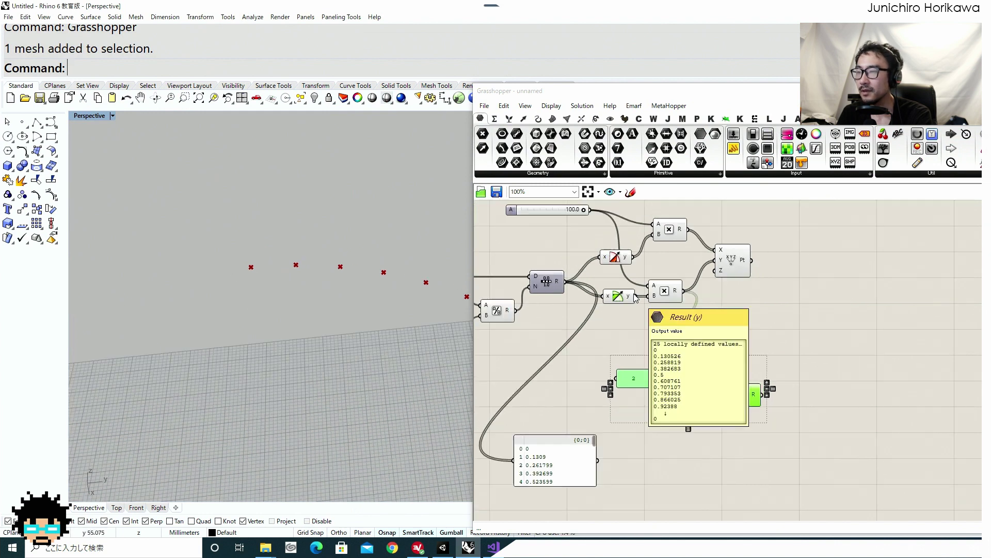
click(624, 335)
right_drag(624, 334, 776, 329)
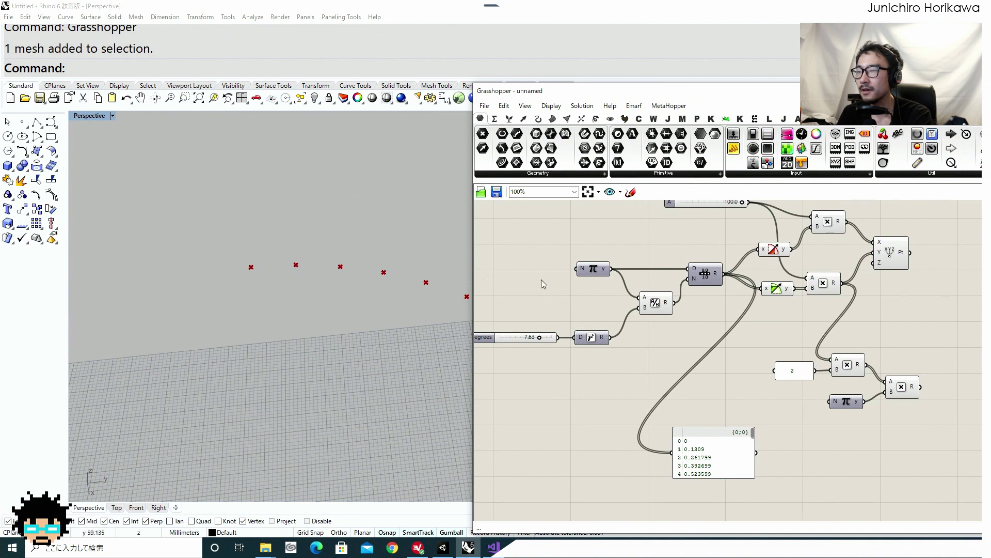
right_drag(674, 311, 656, 358)
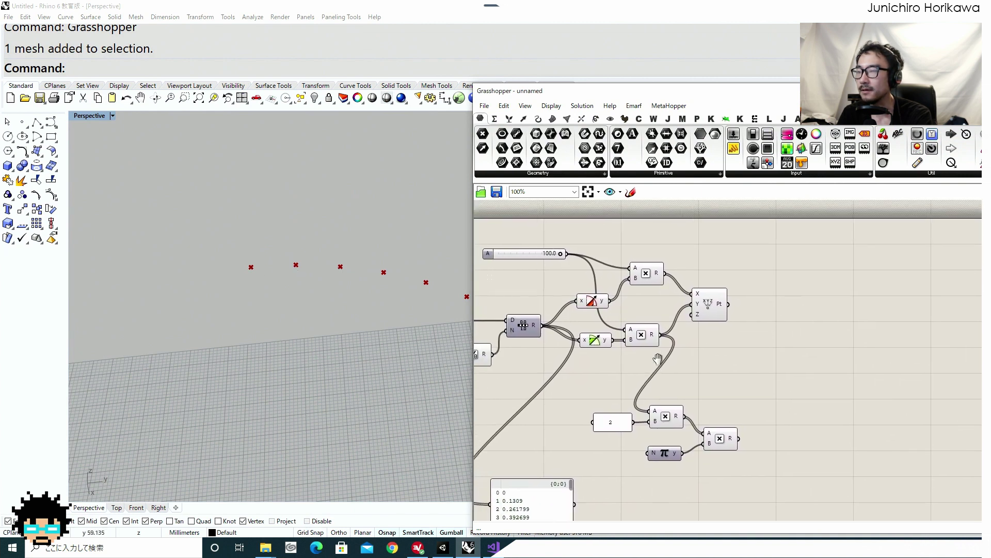
Step: Adjust the Construct Point component's placement and keep it selected to highlight its points in the Perspective viewport
scroll(656, 355, up, 3)
right_drag(714, 341, 736, 375)
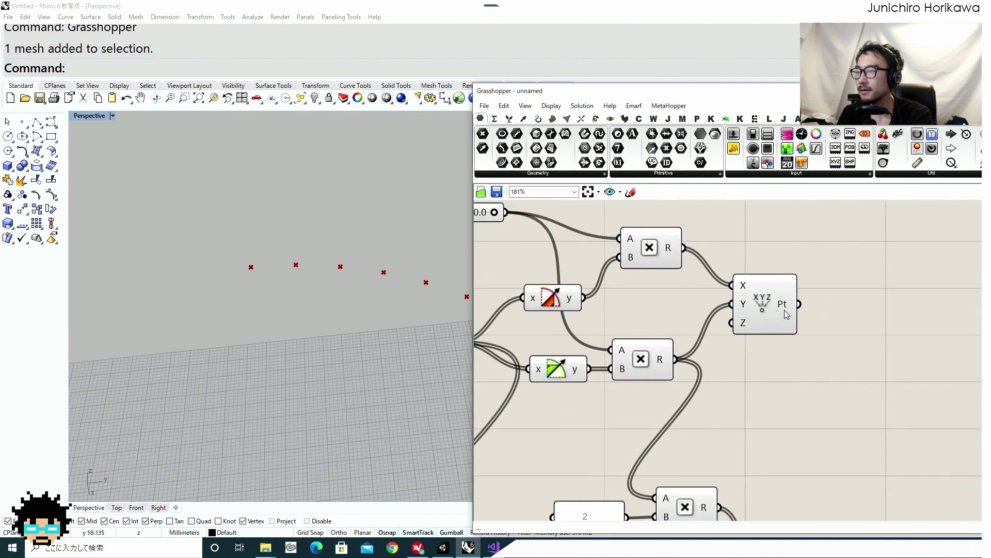
drag(785, 310, 764, 308)
right_drag(790, 298, 705, 305)
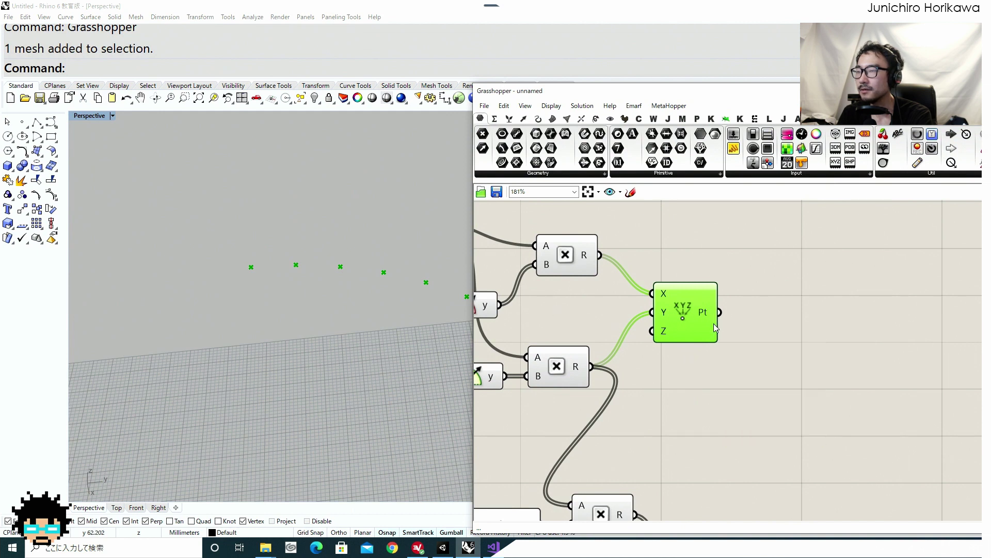
mouse_move(673, 320)
mouse_down()
mouse_move(657, 307)
mouse_move(681, 313)
mouse_up()
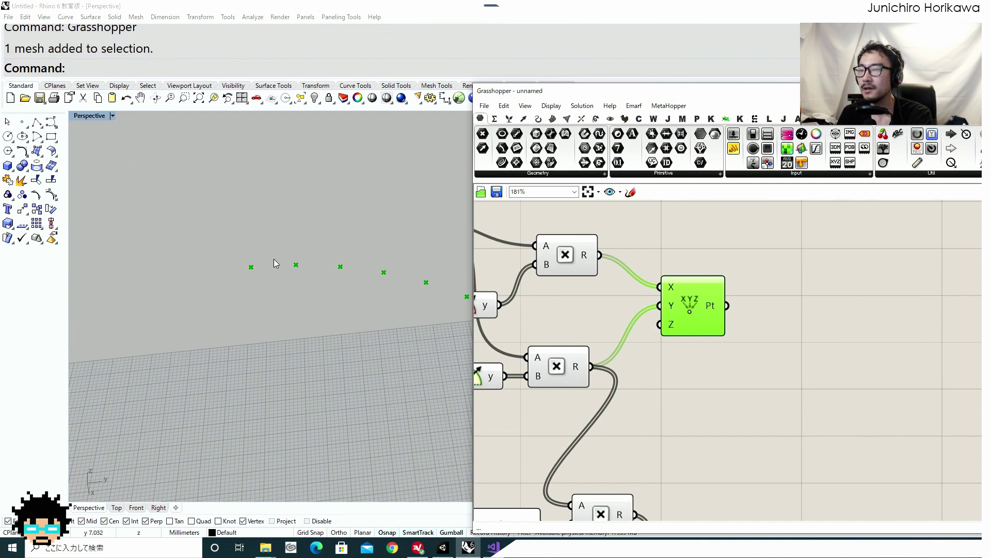
Step: Select the Multiplication component that applies Pi and examine the whole arc of points in the Perspective viewport
click(696, 380)
right_drag(666, 398, 735, 323)
scroll(736, 324, down, 2)
right_drag(754, 420, 755, 364)
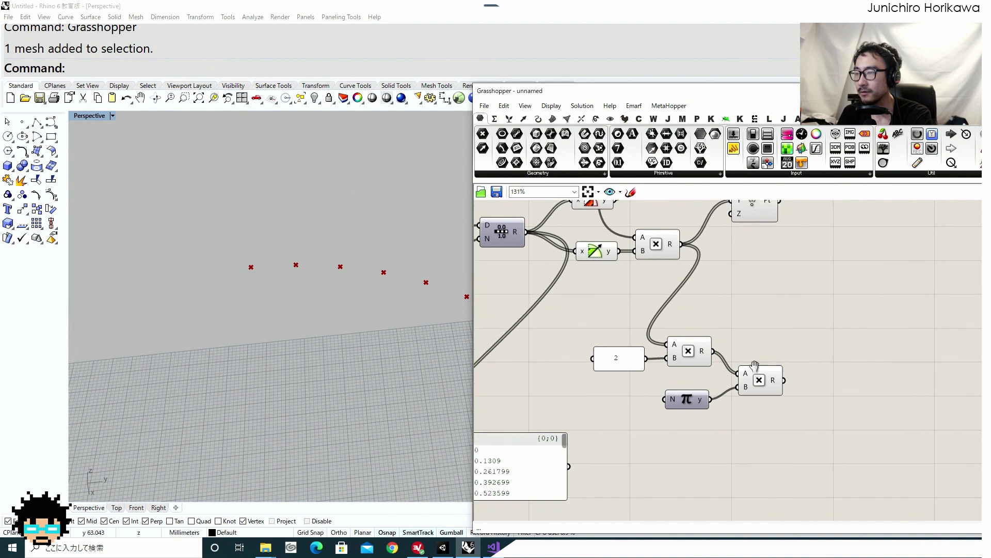
click(755, 368)
scroll(763, 364, up, 1)
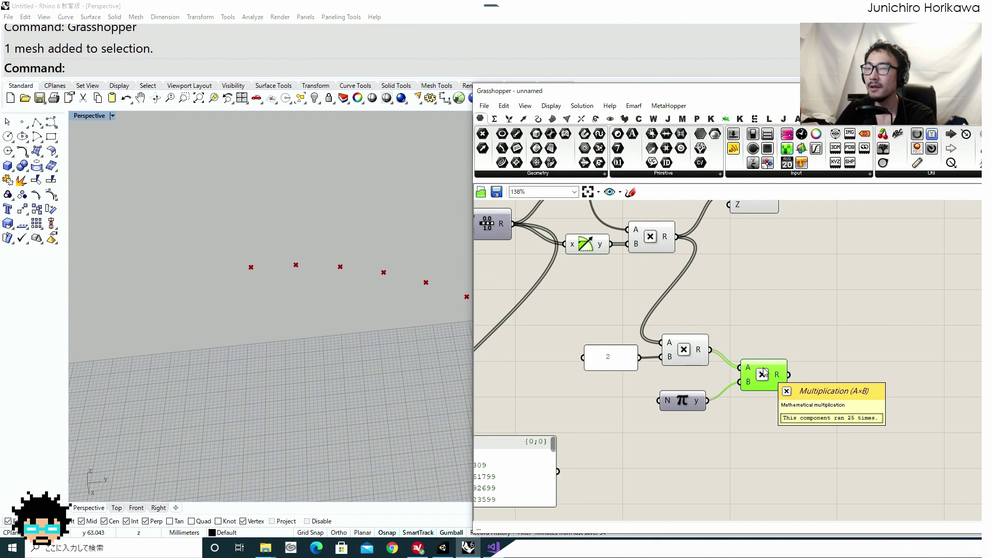
scroll(307, 299, down, 5)
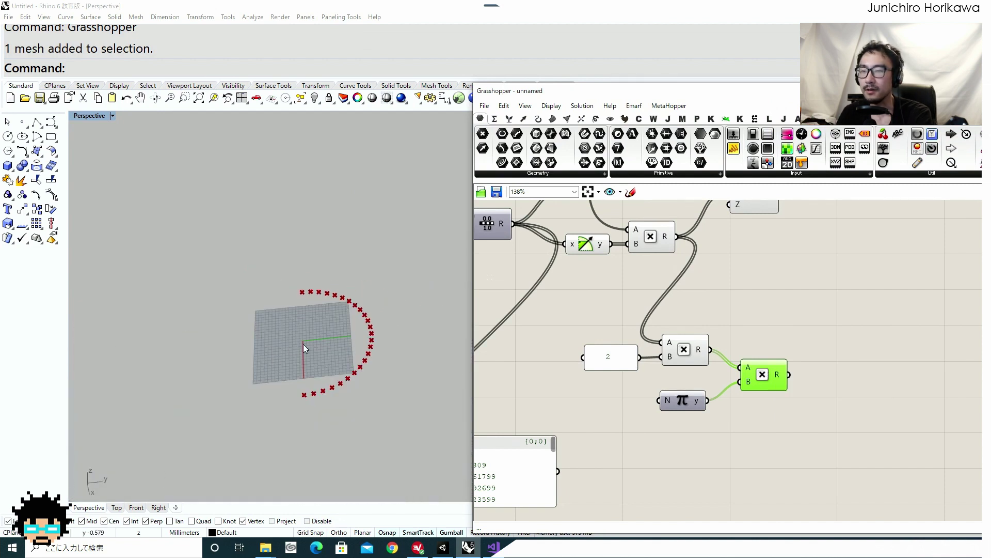
Step: Inspect the Construct Point component's output coordinates and trace them back through the Cosine and Sine branches
right_drag(704, 311, 643, 410)
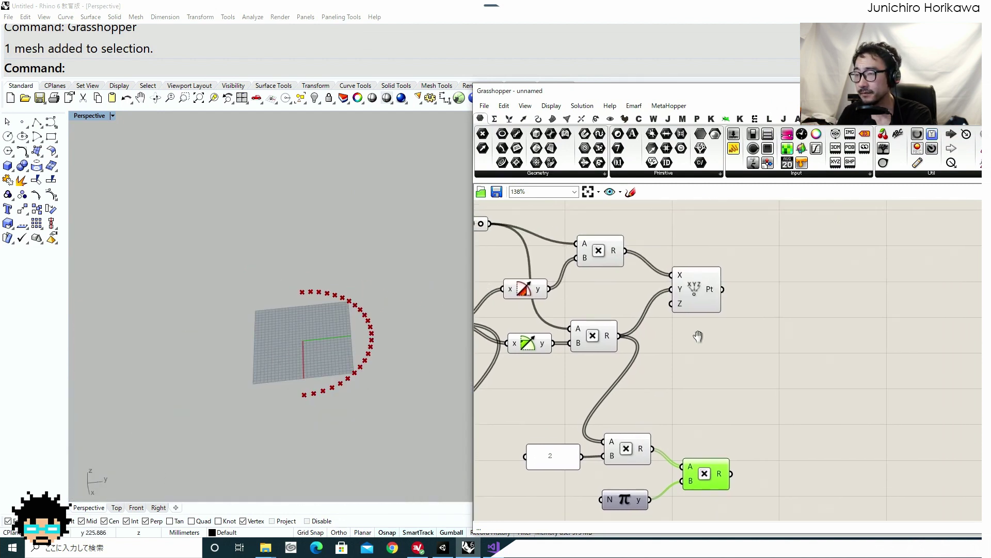
scroll(708, 314, up, 2)
mouse_move(713, 280)
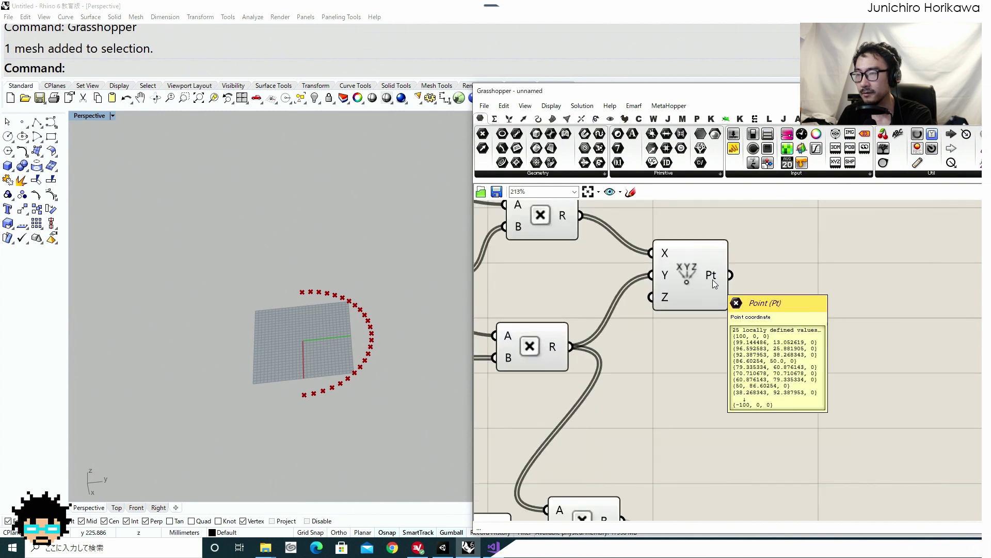
right_drag(734, 387, 872, 370)
scroll(720, 386, down, 1)
right_drag(704, 394, 688, 421)
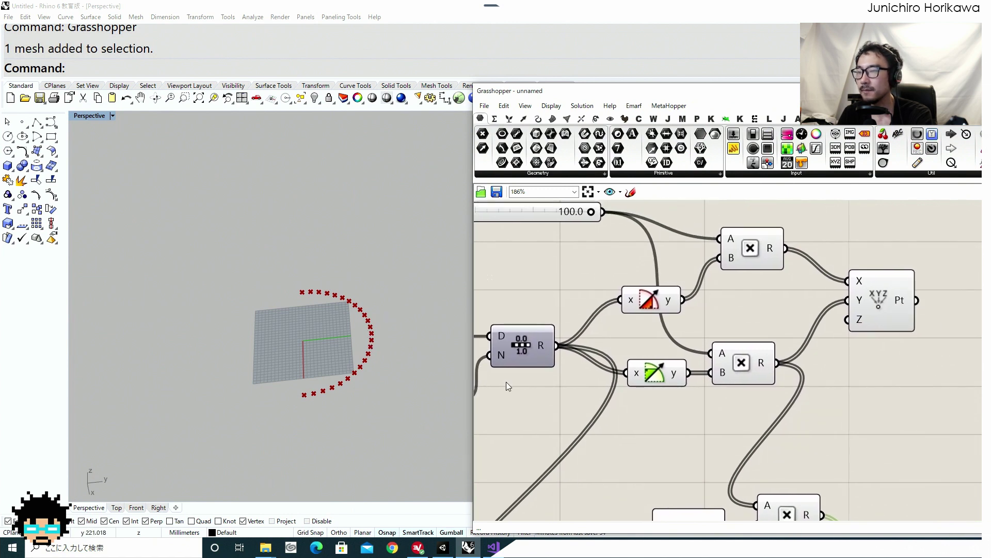
Step: Review how the Pi, Degrees slider, Radians and Division components feed the Range component
right_drag(528, 401, 706, 351)
scroll(805, 326, down, 2)
right_drag(646, 371, 719, 351)
scroll(778, 342, up, 1)
scroll(718, 351, up, 1)
right_drag(649, 385, 725, 367)
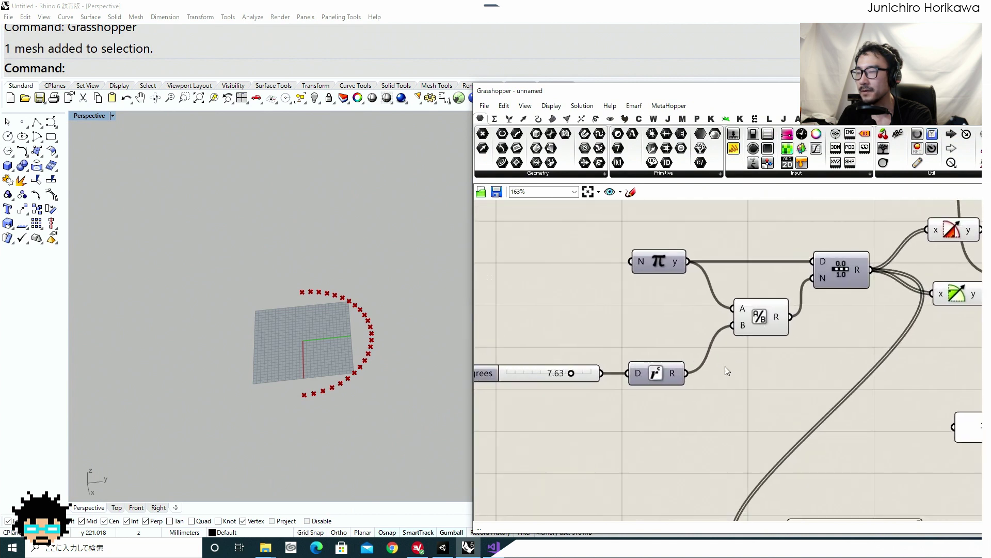
Step: Trace the Division result through the Range component into the Cosine, Sine and Construct Point components
drag(668, 346, 558, 397)
drag(669, 373, 669, 369)
right_drag(693, 381, 611, 392)
click(660, 385)
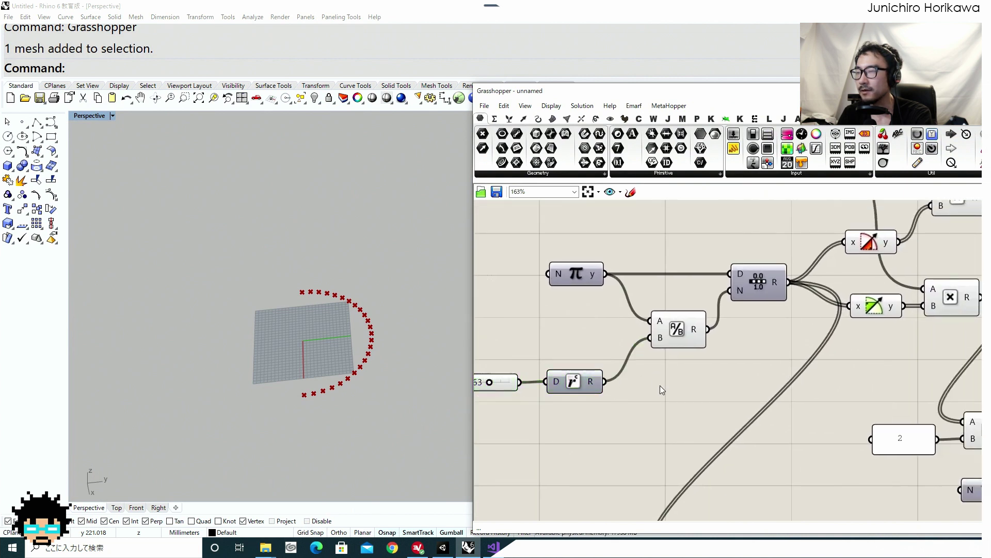
drag(678, 331, 679, 329)
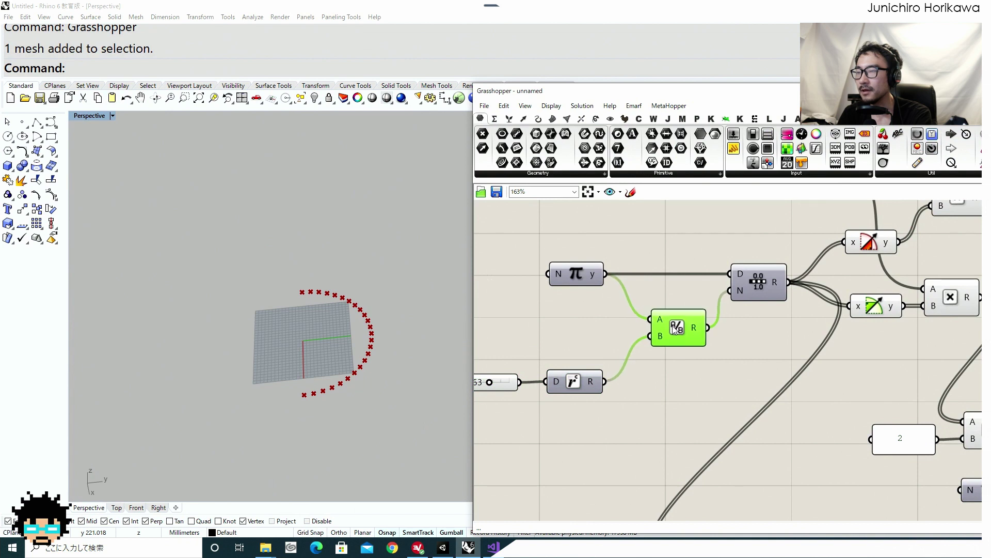
right_drag(712, 326, 622, 325)
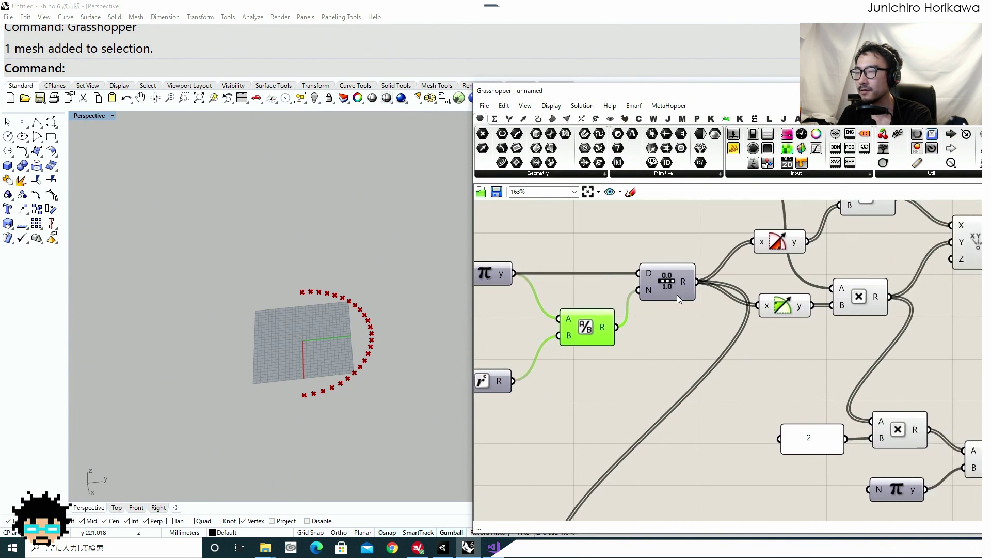
right_drag(677, 295, 584, 287)
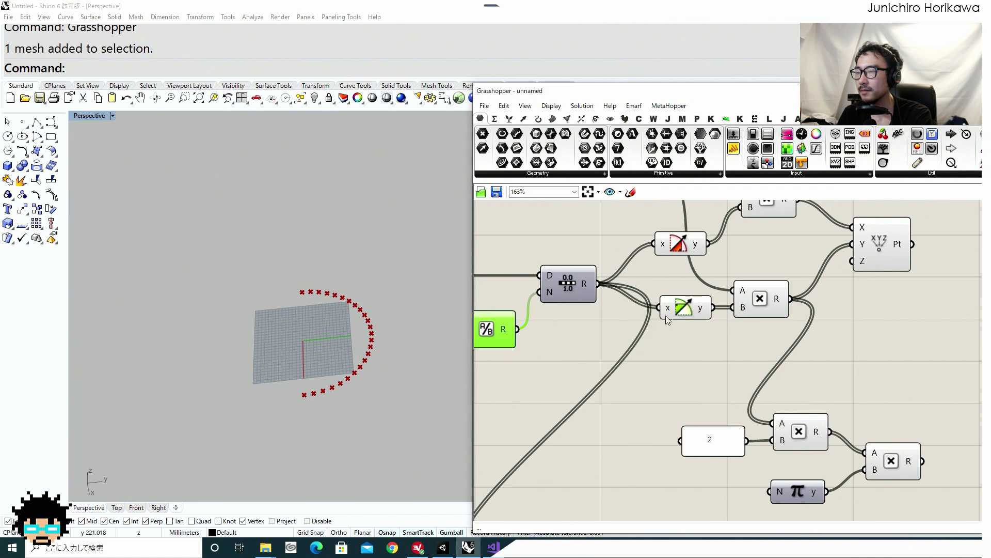
right_drag(922, 293, 712, 324)
double_click(712, 325)
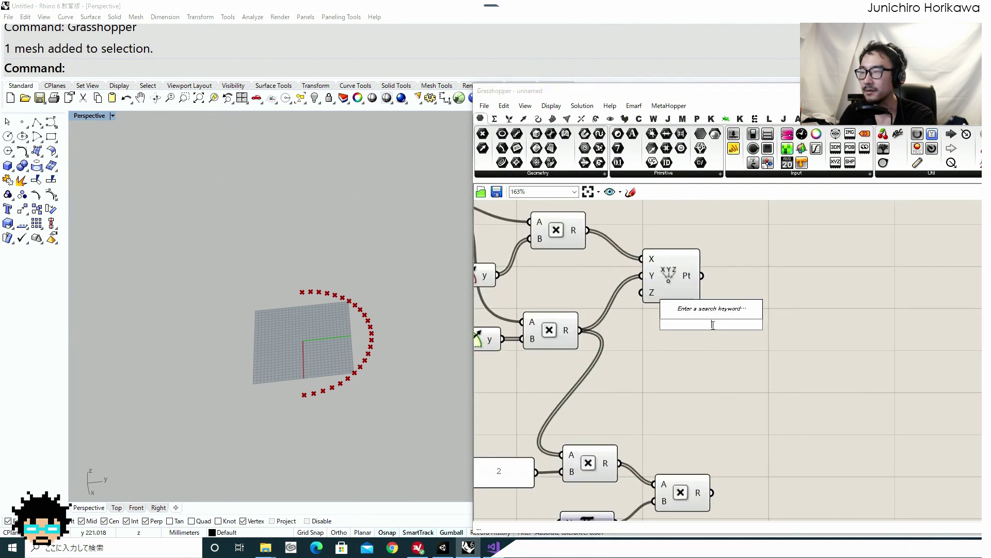
text(po)
key(BackSpace)
key(BackSpace)
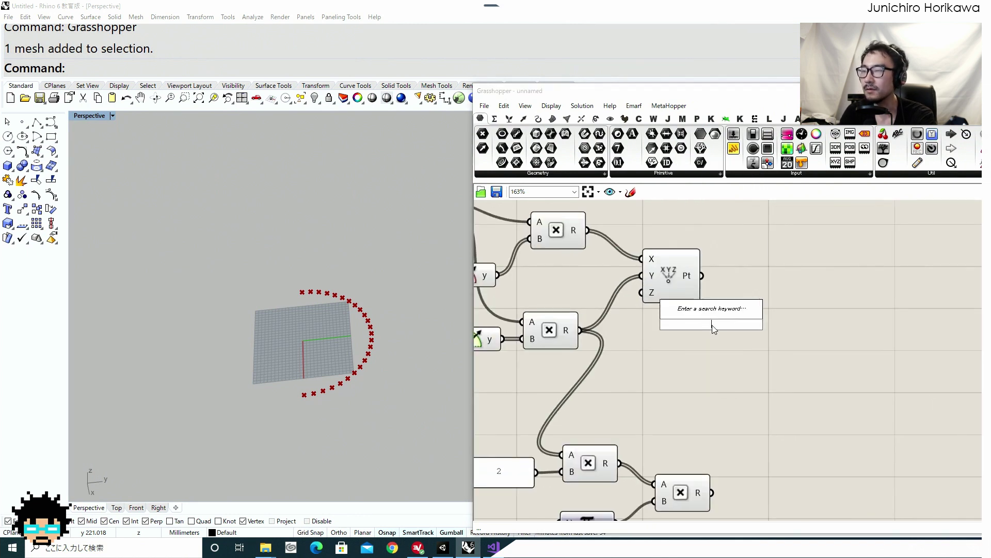
mouse_move(688, 396)
right_down()
mouse_move(829, 379)
mouse_move(701, 360)
mouse_move(696, 385)
mouse_move(682, 385)
right_up()
Step: Add a Sub List component and feed the Construct Point output into its list input
double_click(795, 385)
text(sub)
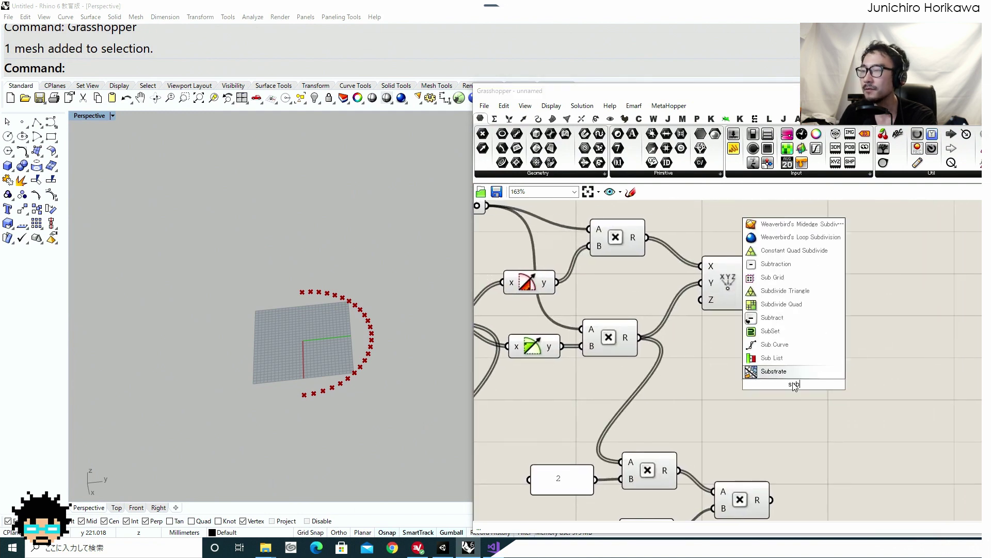
click(788, 357)
drag(761, 284, 723, 289)
click(768, 363)
double_click(768, 363)
text(1)
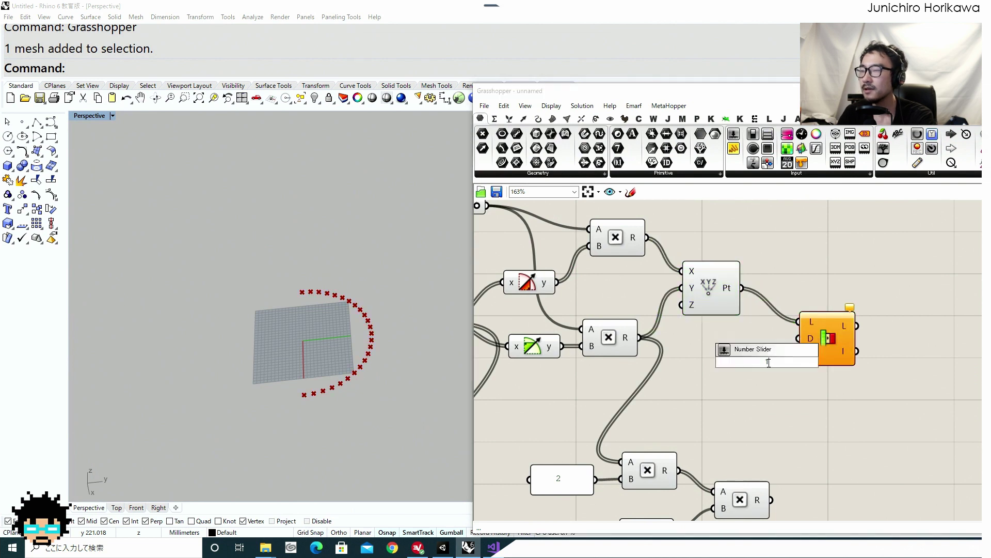
key(Return)
click(773, 365)
key(Delete)
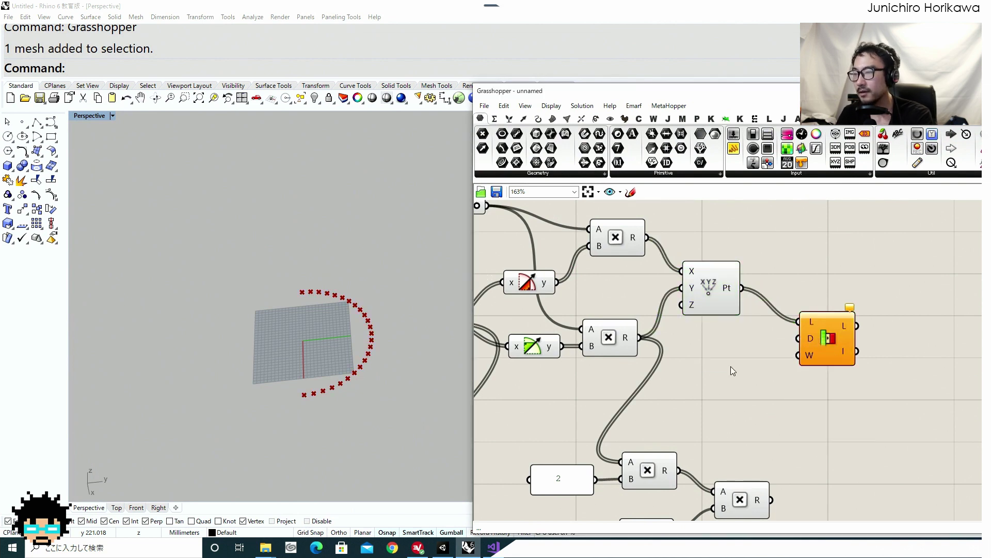
double_click(730, 366)
text(pan)
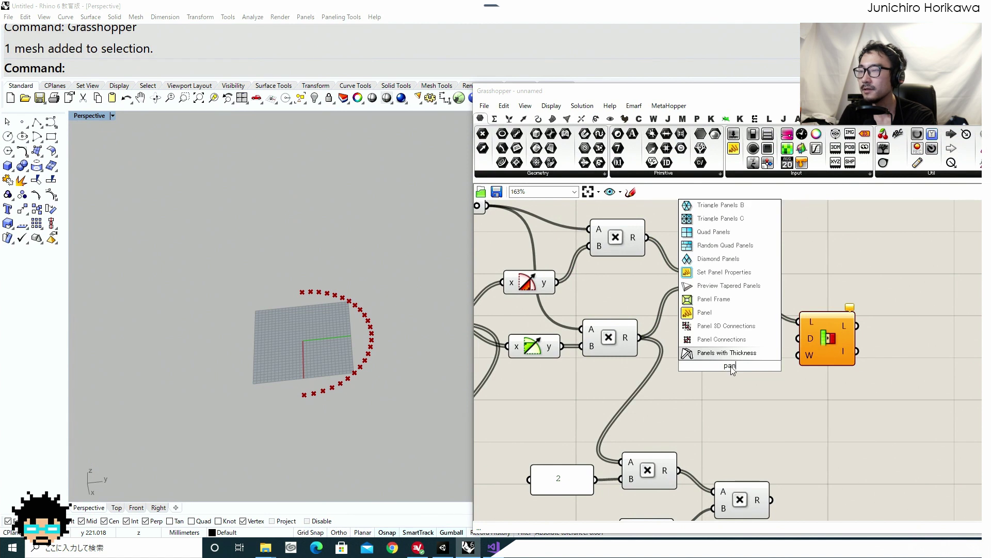
click(717, 326)
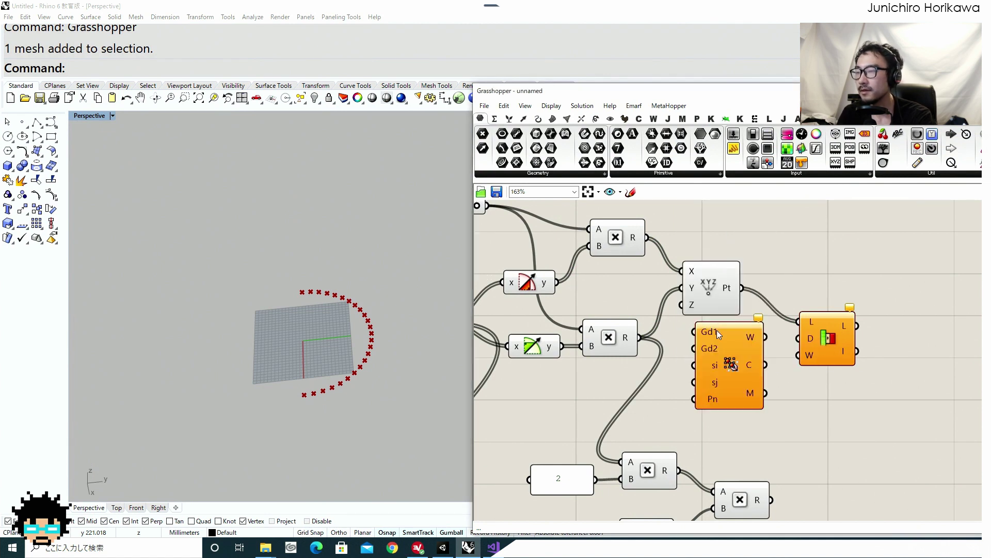
key(Delete)
Step: Add a small Panel containing 1, connect it to the Sub List's domain input, and place Sub List beside it
double_click(730, 358)
text(pan)
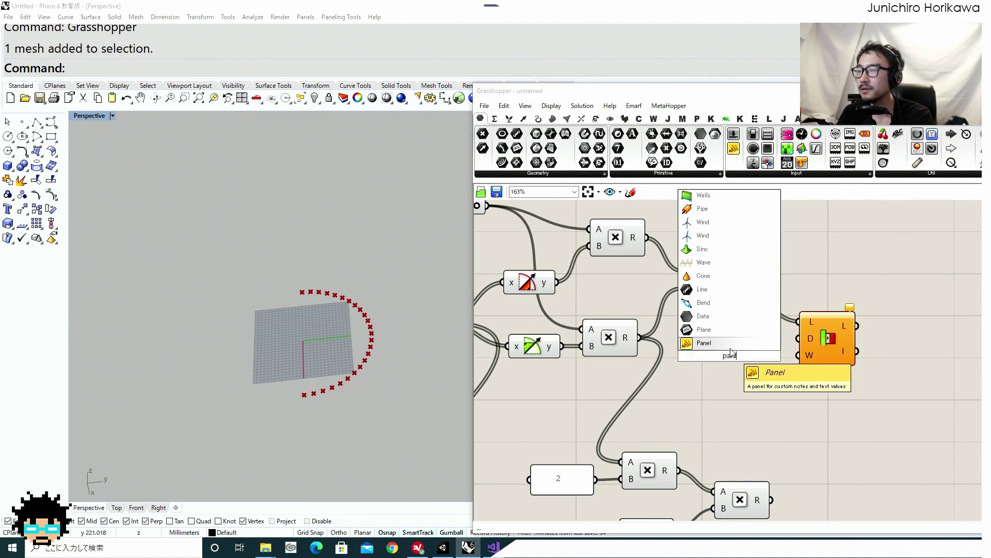
click(732, 347)
double_click(734, 365)
text(1)
click(796, 408)
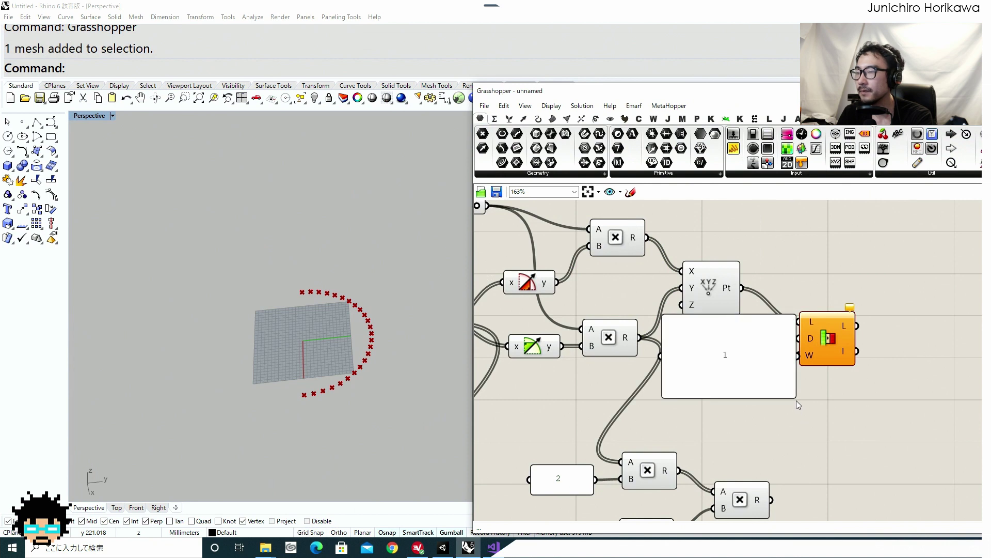
drag(795, 398, 810, 321)
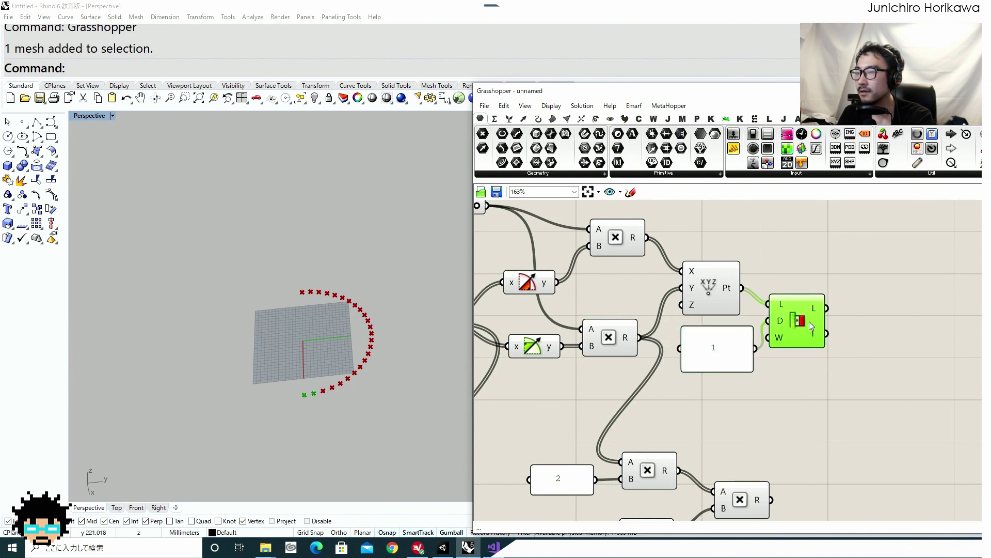
right_drag(810, 321, 784, 328)
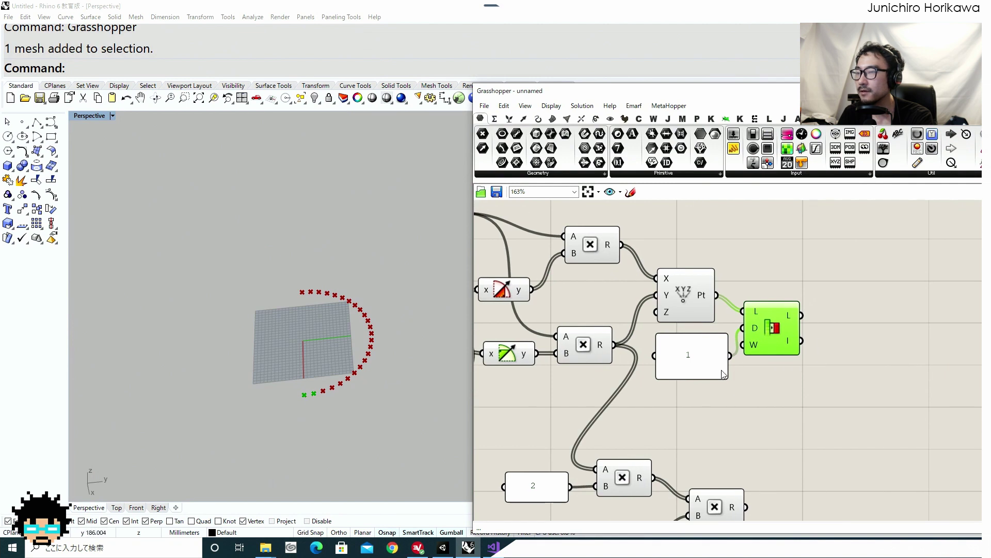
Step: Add a PolyLine component and connect the Sub List's list output to its vertices input
scroll(703, 330, up, 1)
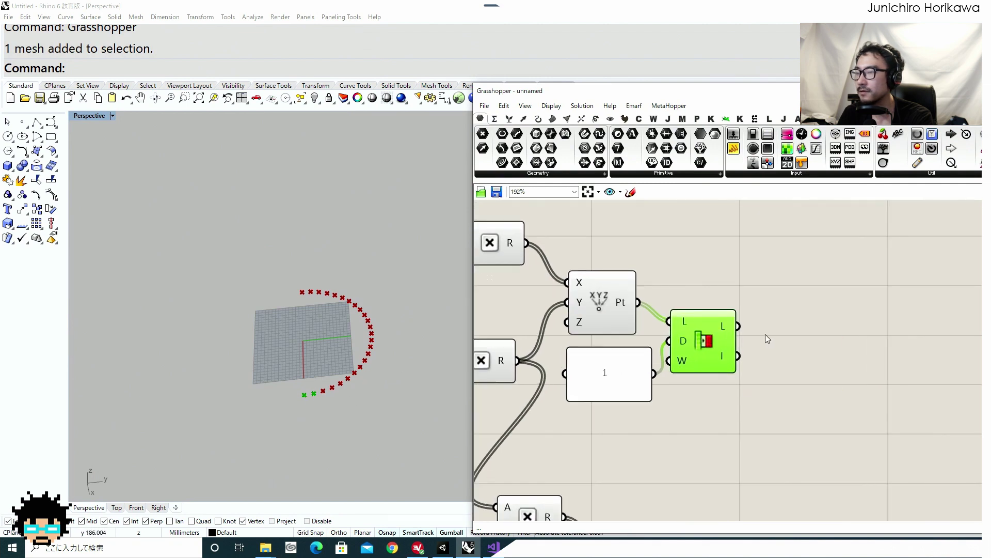
double_click(793, 338)
text(p)
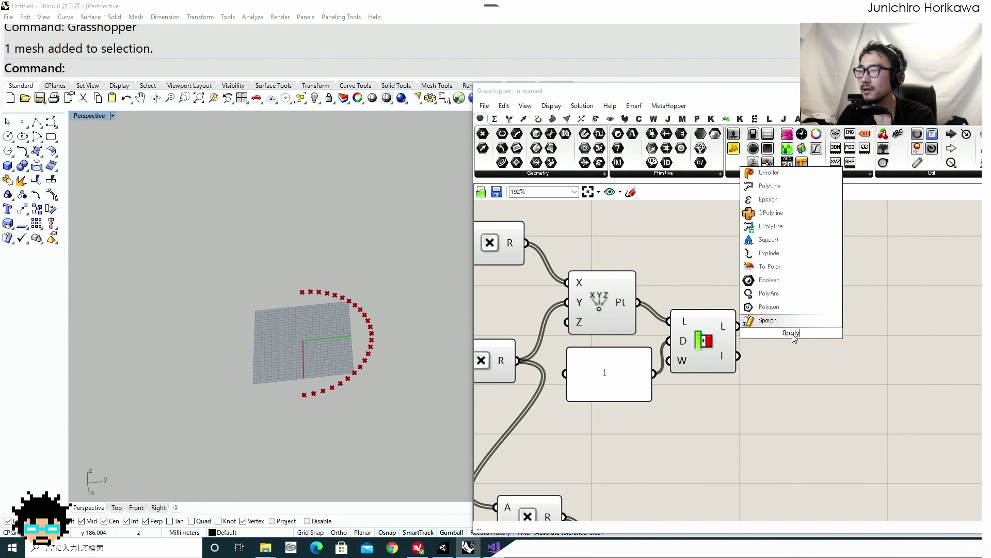
text(oly)
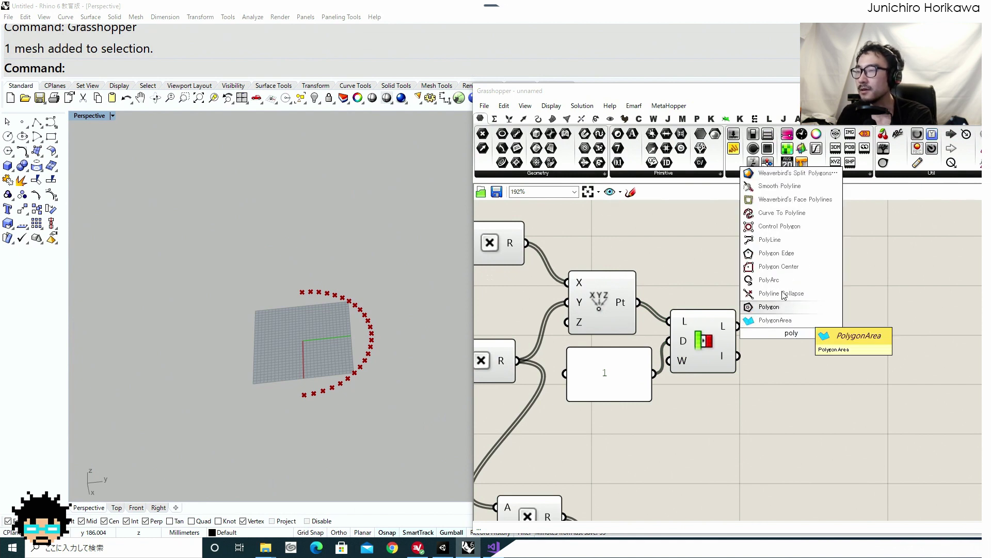
click(769, 239)
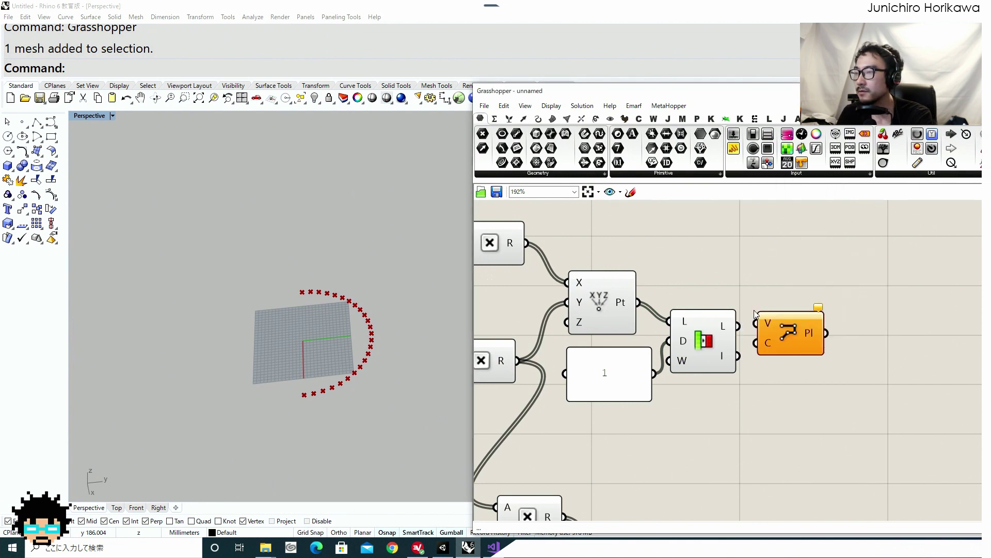
drag(754, 324, 739, 325)
double_click(807, 334)
Step: Add a curve Length component fed by the PolyLine and look at the segment between the first two points in the Perspective viewport
double_click(865, 363)
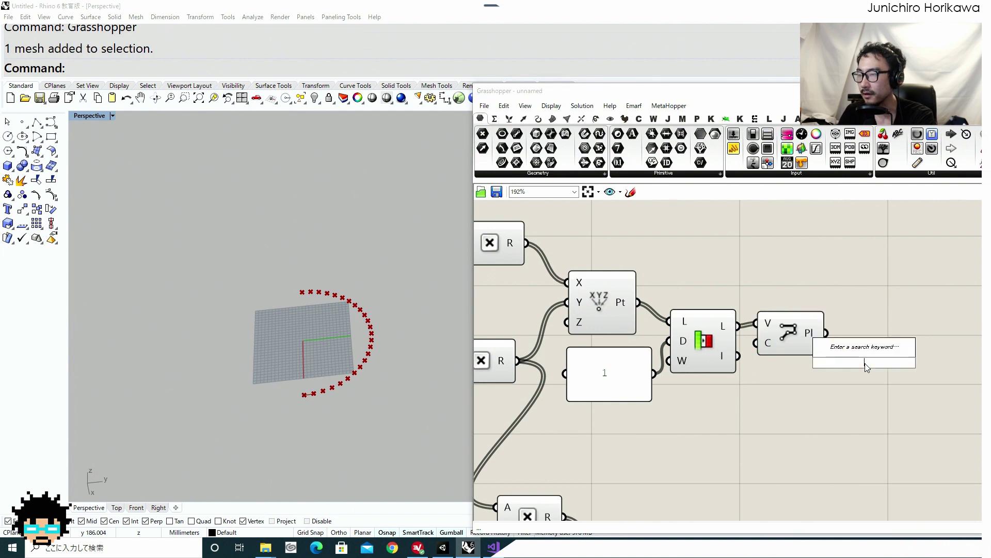
text(lengt)
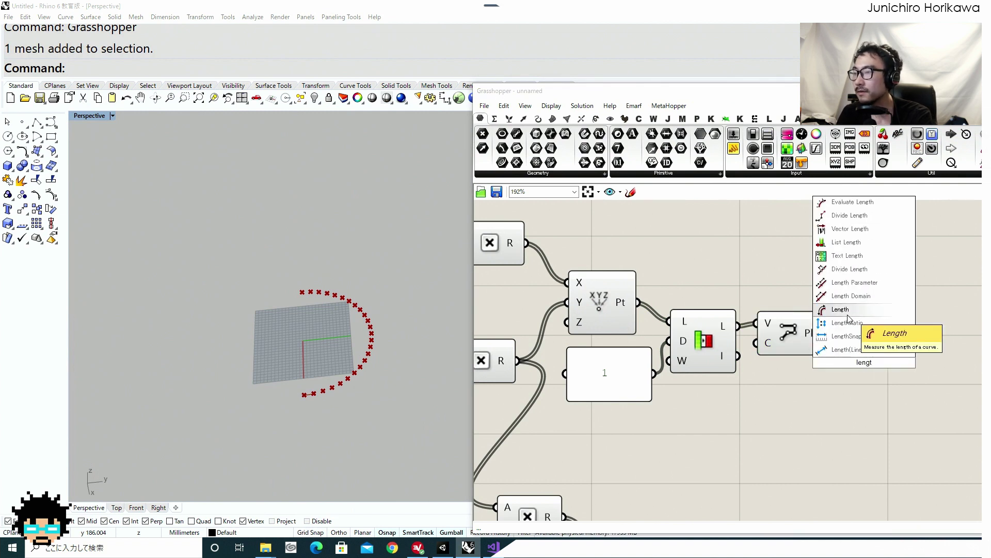
click(847, 335)
drag(827, 333, 875, 331)
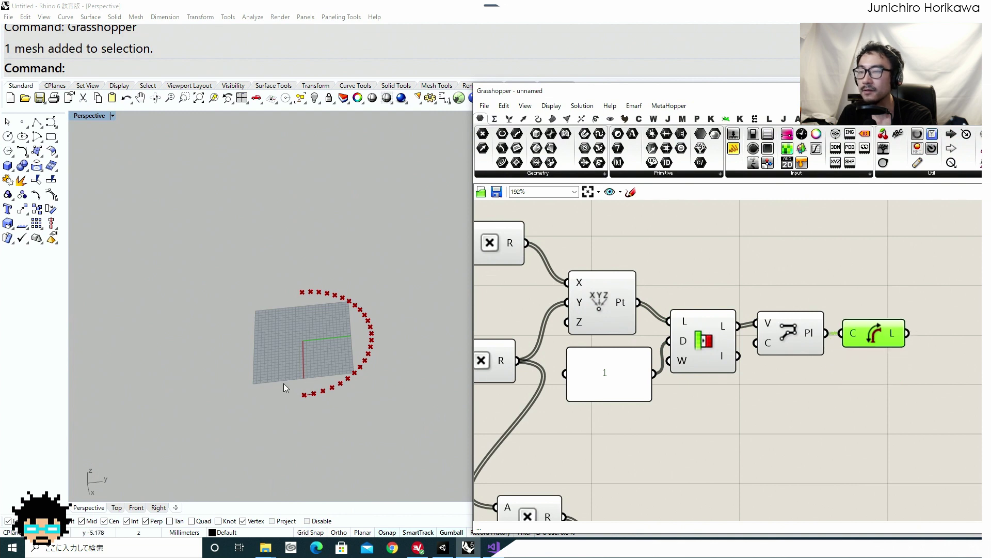
scroll(290, 387, up, 8)
scroll(687, 372, down, 4)
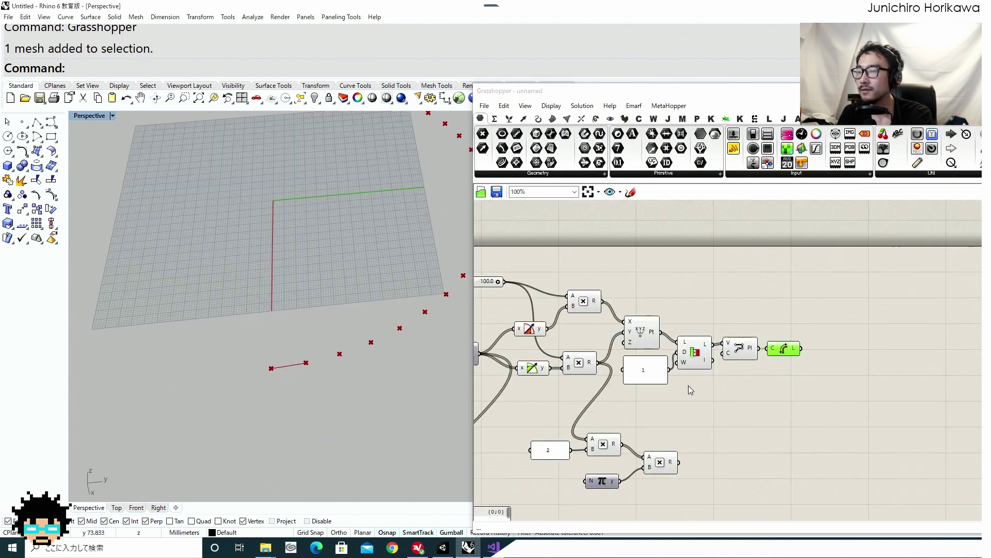
Step: Move the circumference component group closer to the Sub List branch and add a Division component beside it
right_drag(689, 385, 725, 331)
drag(706, 442, 713, 383)
double_click(844, 359)
text(divis)
key(BackSpace)
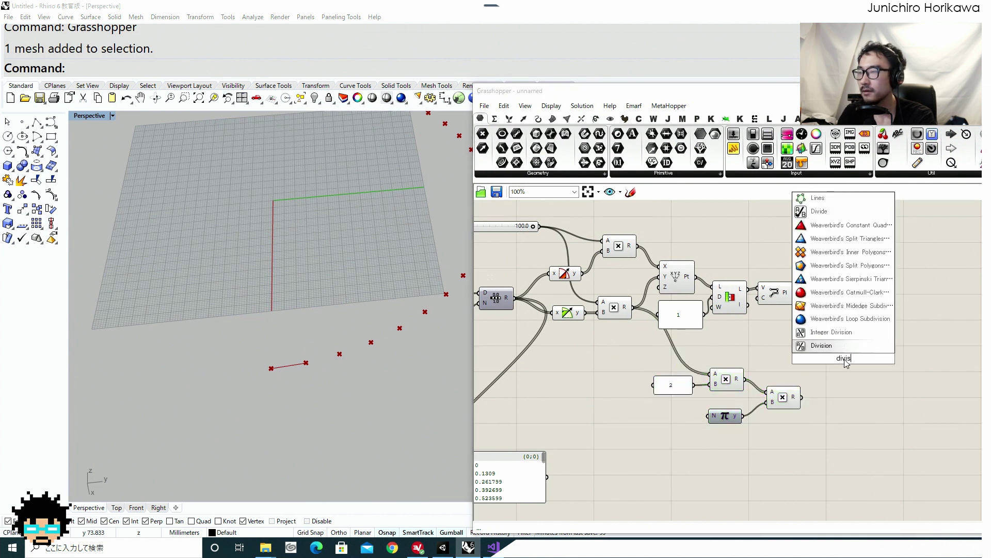
text(d)
key(Up)
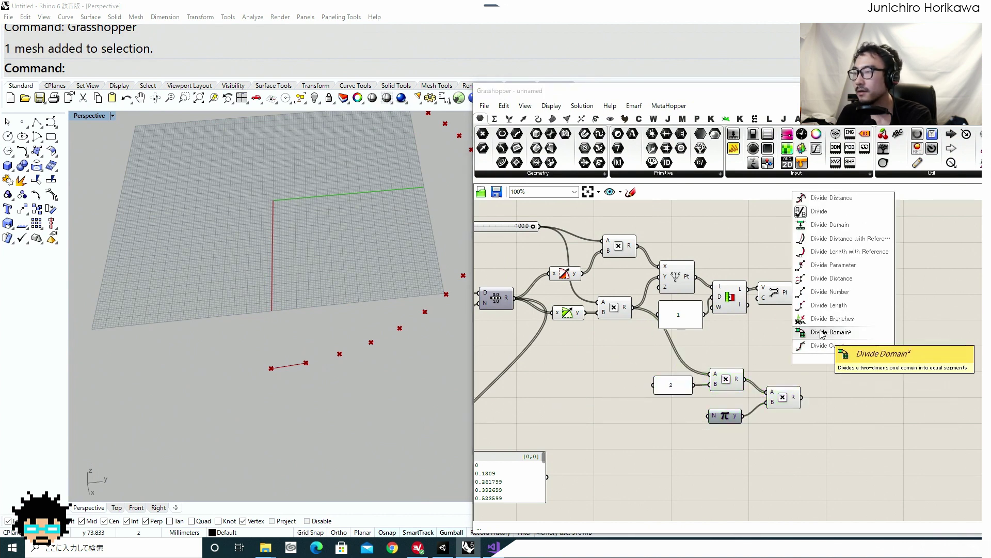
key(Up)
key(Up)
key(Up)
key(Up)
key(Up)
key(Up)
key(Down)
key(Down)
key(Down)
key(Down)
key(Down)
key(Down)
key(Down)
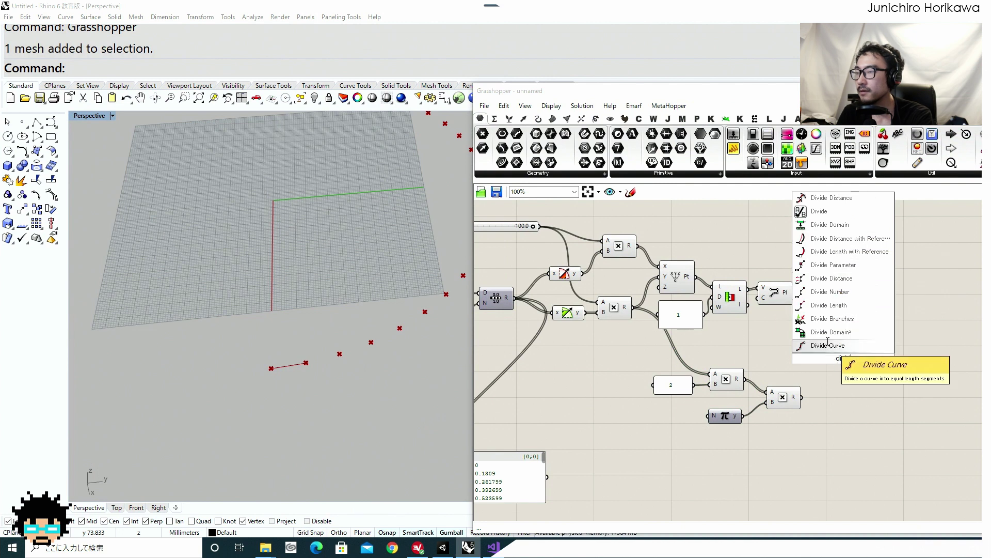
key(BackSpace)
text(sion)
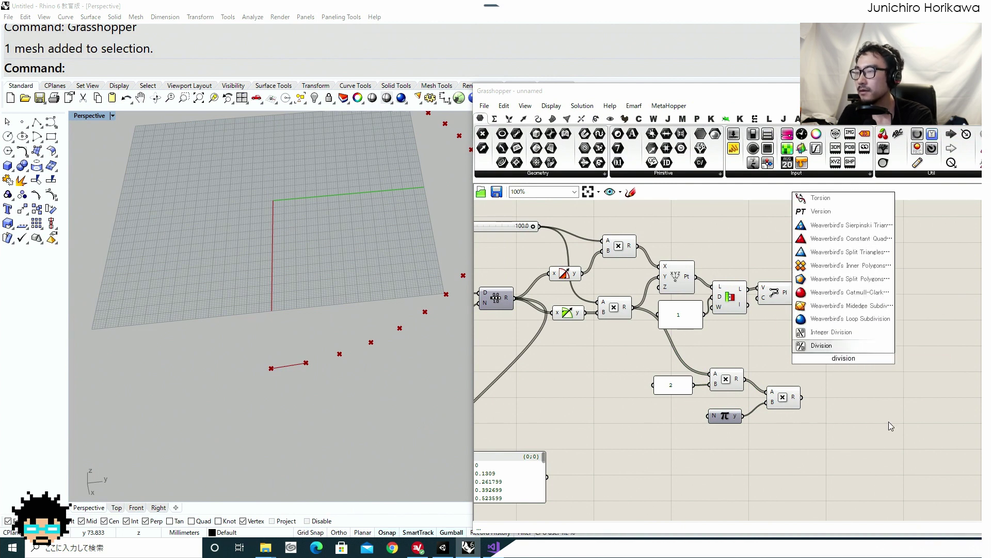
click(842, 346)
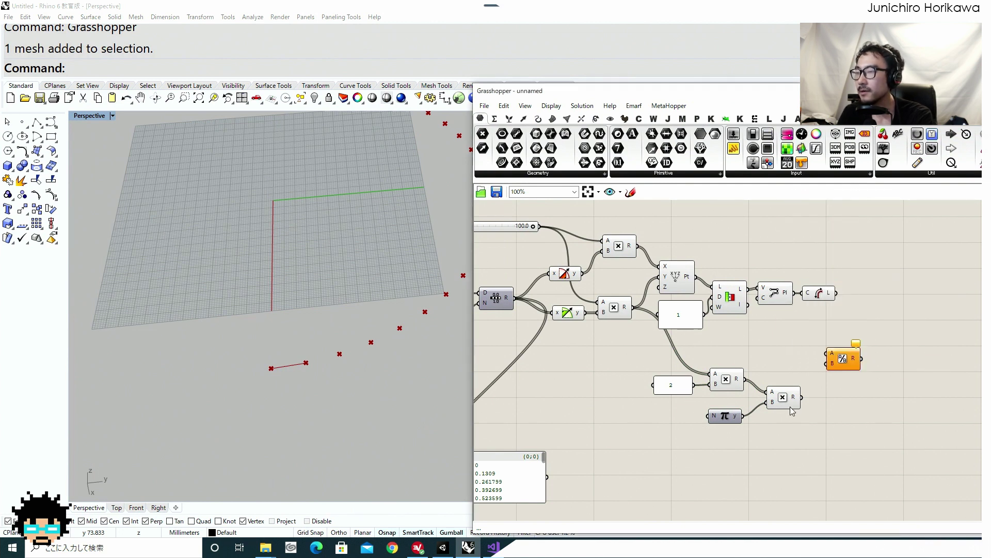
Step: Connect the circumference product to the new Division's A input and the segment Length to its B input
drag(802, 398, 857, 384)
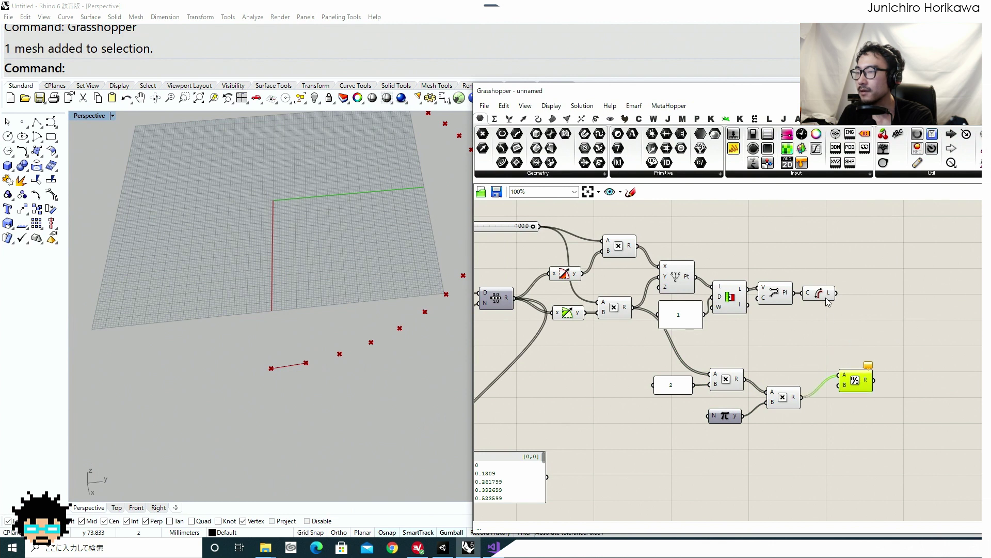
click(822, 298)
drag(836, 295, 839, 386)
click(860, 382)
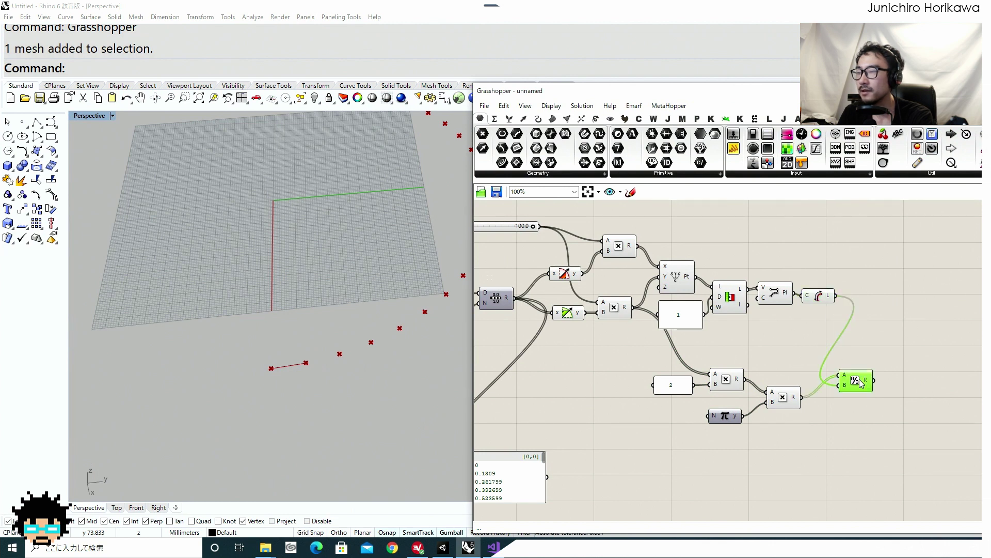
Step: Attach a Panel to the new Division's result, read through its list and examine the arc of points in the Perspective viewport
right_drag(872, 384, 751, 363)
drag(736, 157, 760, 343)
click(827, 357)
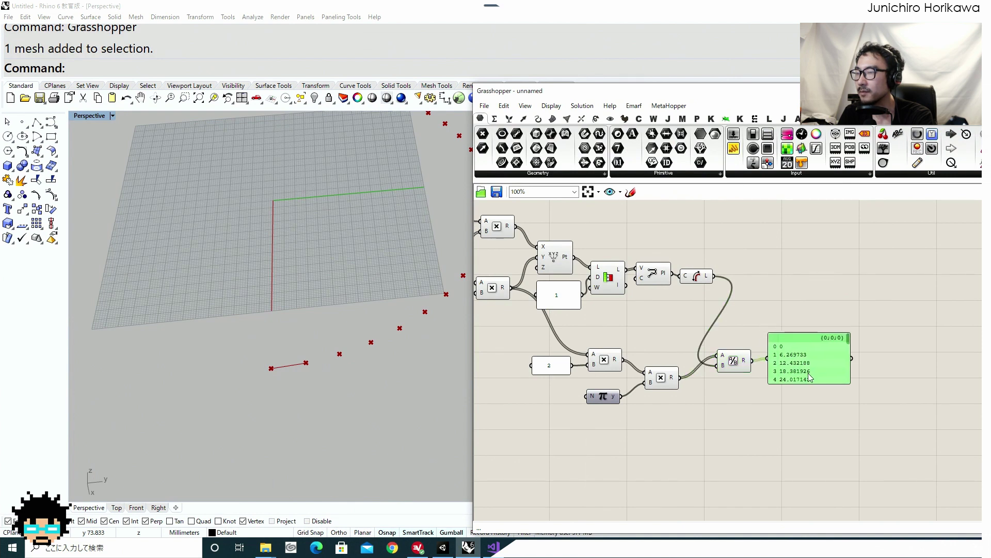
scroll(832, 360, up, 2)
drag(857, 331, 856, 389)
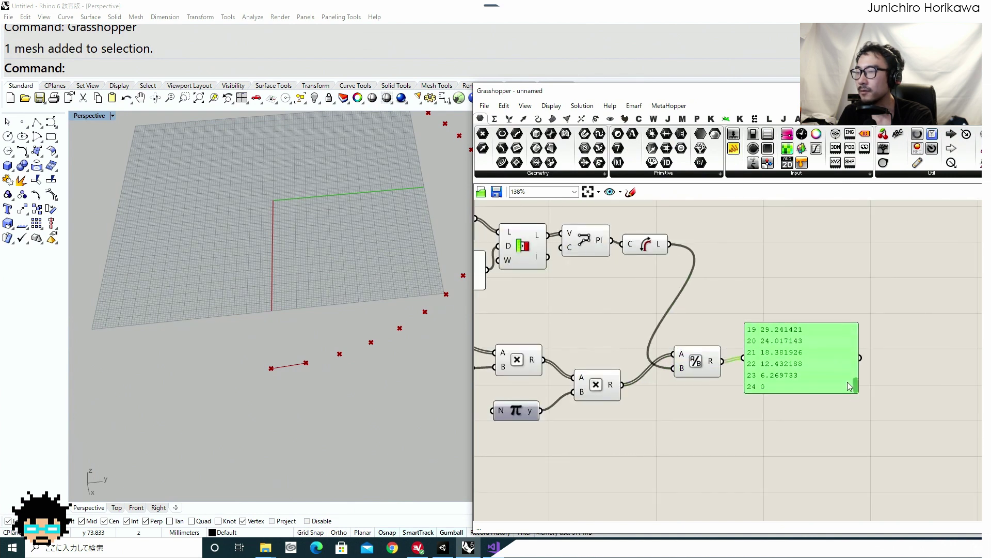
scroll(845, 381, down, 4)
scroll(273, 237, down, 7)
shift+right_drag(273, 238, 295, 269)
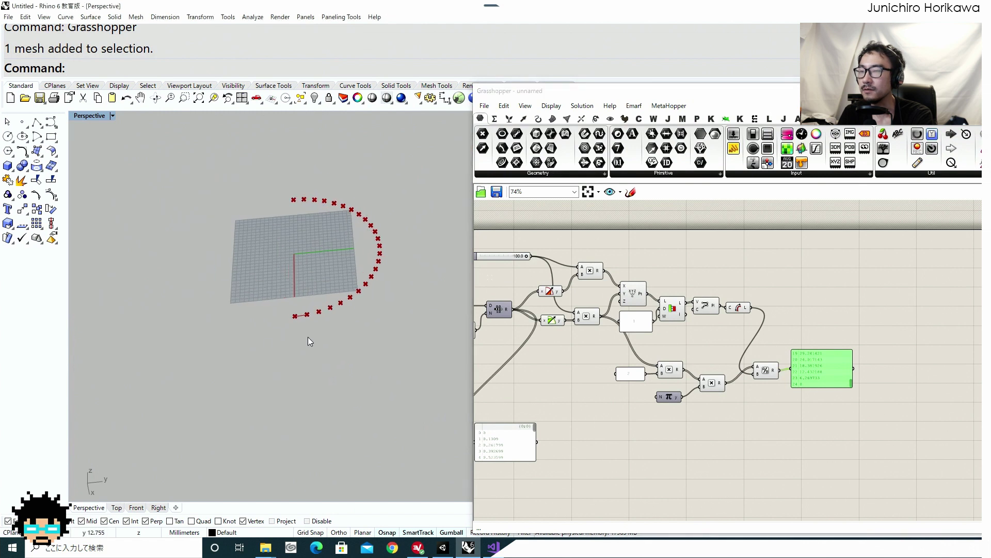
right_drag(287, 371, 361, 257)
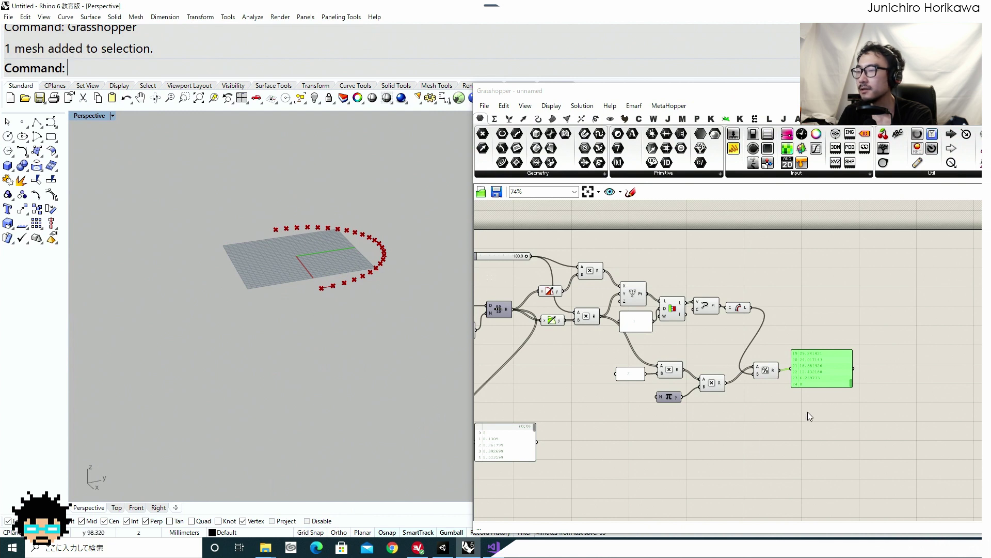
Step: Move the Panel below the Division and add a Rotate component with geometry, angle and plane inputs on the free canvas beside it
drag(813, 374, 818, 404)
right_drag(794, 354, 790, 390)
scroll(791, 389, up, 1)
double_click(790, 390)
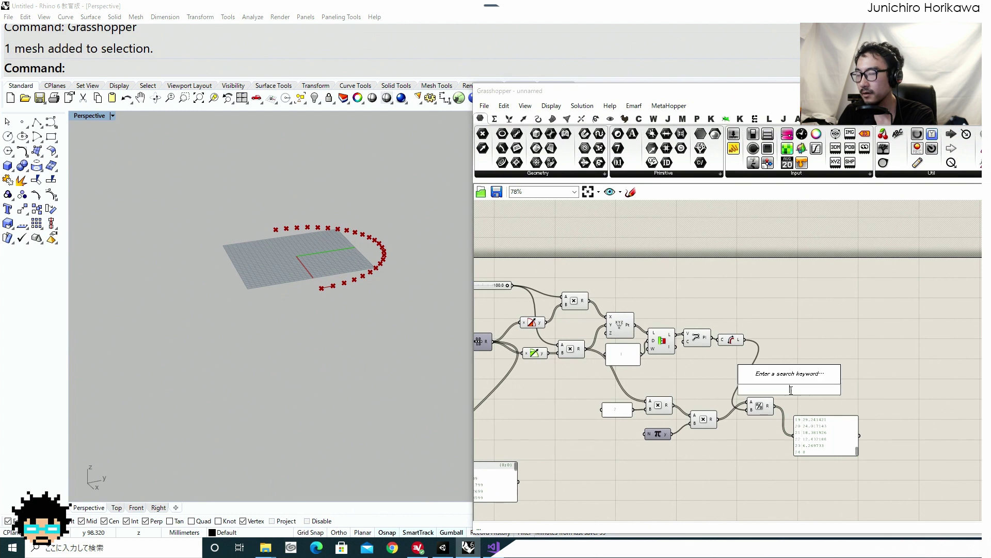
text(rotat)
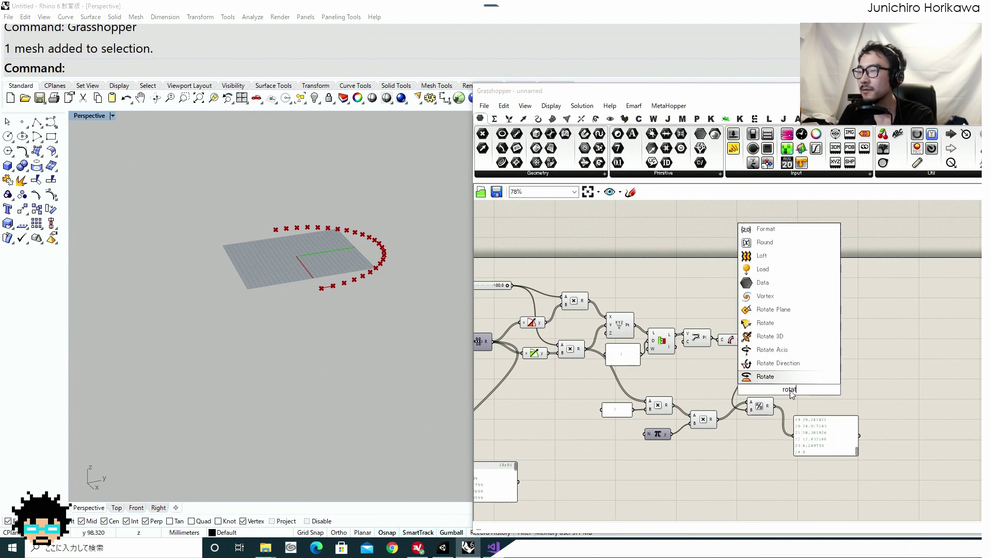
click(775, 376)
drag(786, 388, 837, 371)
scroll(809, 368, up, 1)
scroll(823, 374, up, 2)
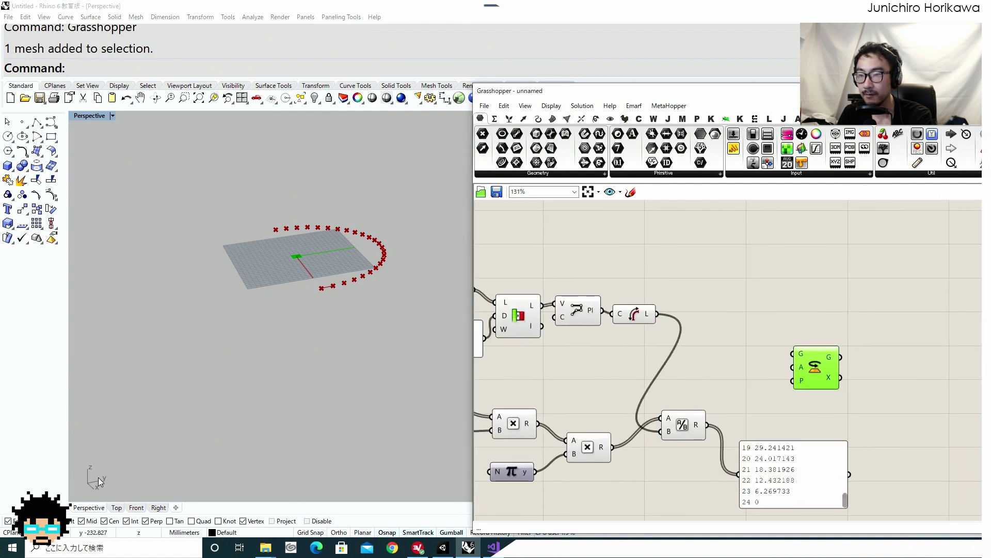
Step: Add a YZ Plane component and connect its output to Rotate's P input
double_click(723, 381)
text(yz)
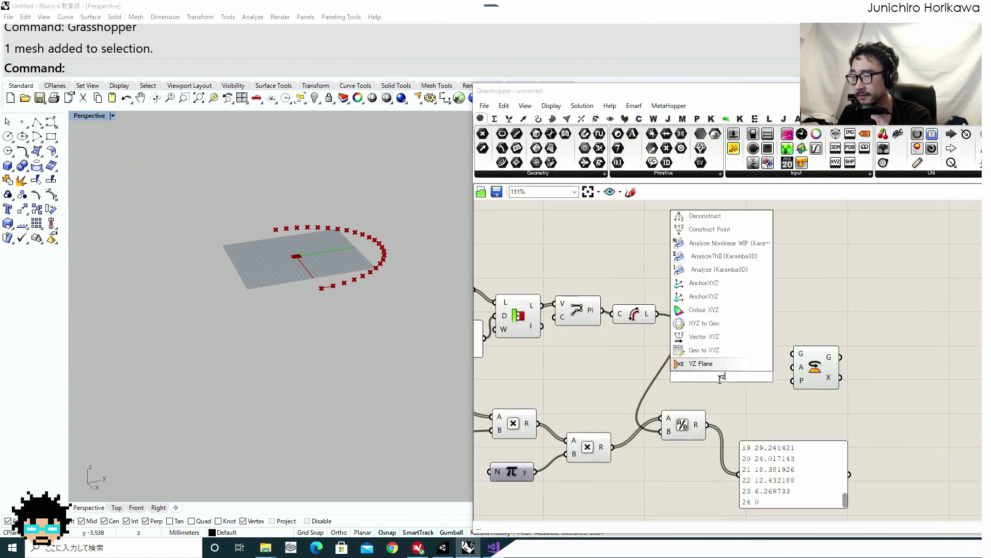
key(Return)
scroll(752, 381, up, 2)
drag(752, 381, 769, 401)
drag(847, 375, 867, 372)
Step: Make room after the Division by moving the YZ Plane and Rotate components farther away and the result Panel lower
right_drag(716, 361, 816, 357)
scroll(816, 357, down, 1)
right_drag(849, 393, 746, 357)
drag(855, 393, 769, 301)
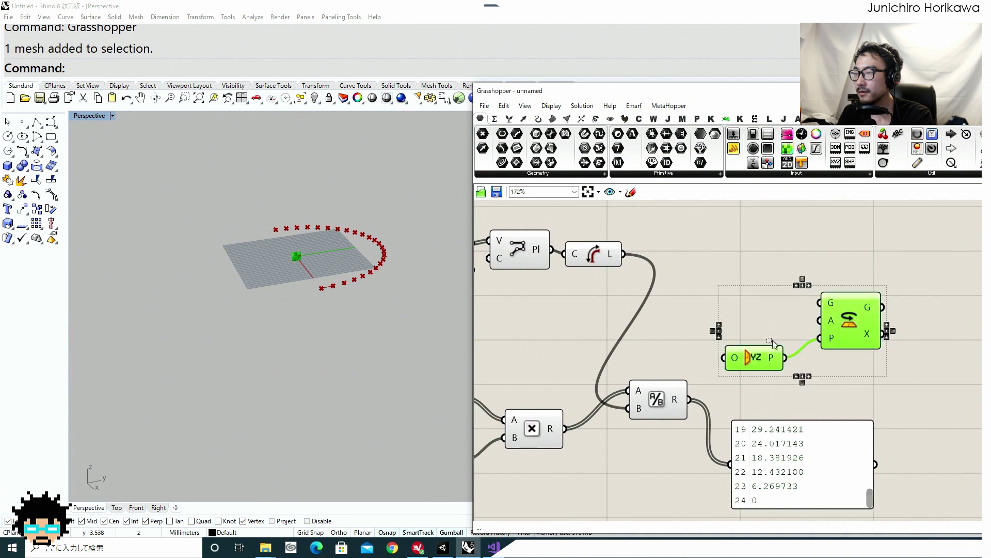
drag(763, 354, 816, 356)
scroll(796, 355, down, 1)
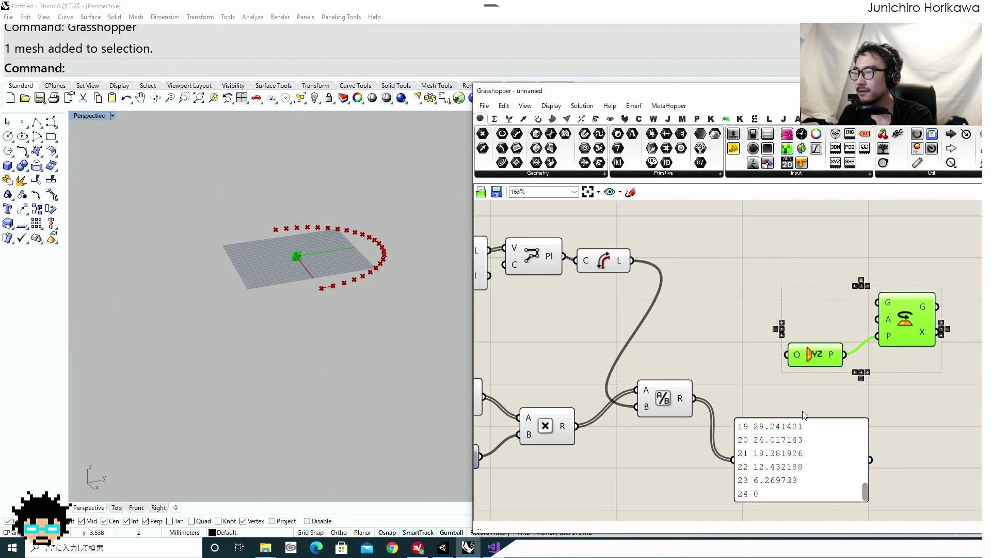
drag(799, 437, 793, 504)
drag(927, 382, 831, 304)
drag(811, 358, 865, 359)
Step: Add a Range component between the Division and the YZ Plane
double_click(800, 387)
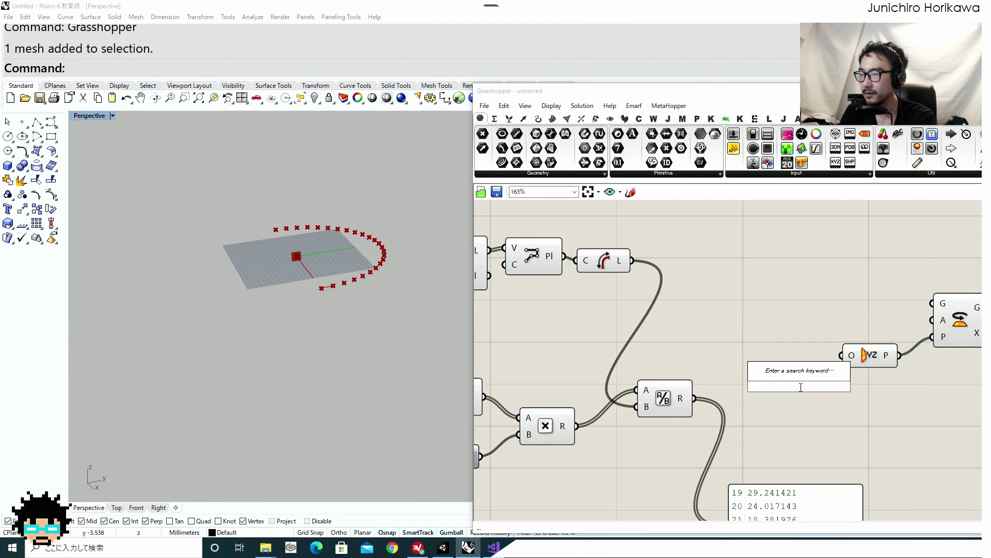
text(range)
click(788, 378)
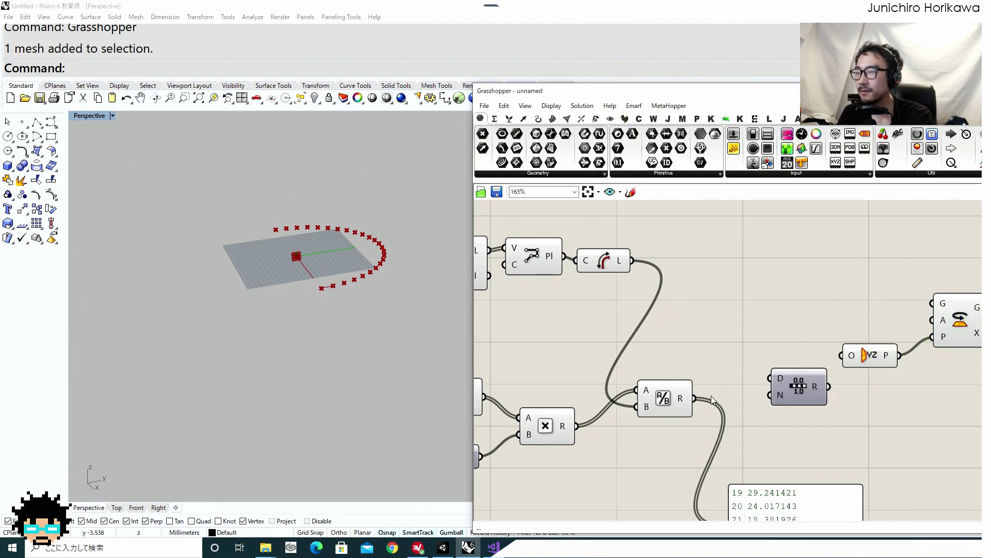
Step: Add a Round component next to the Division and connect the Division's R output to its x input
drag(682, 402, 668, 423)
double_click(743, 440)
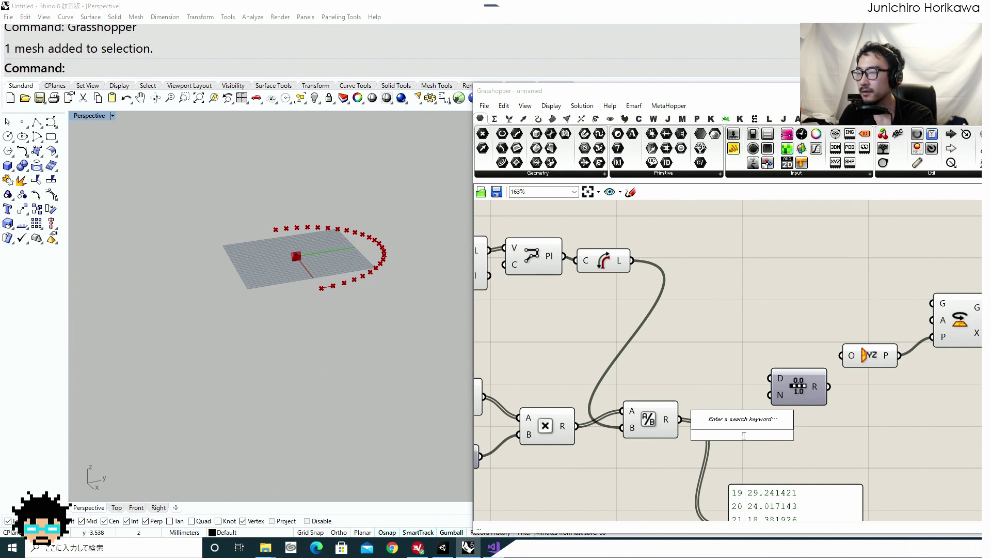
text(round)
click(734, 423)
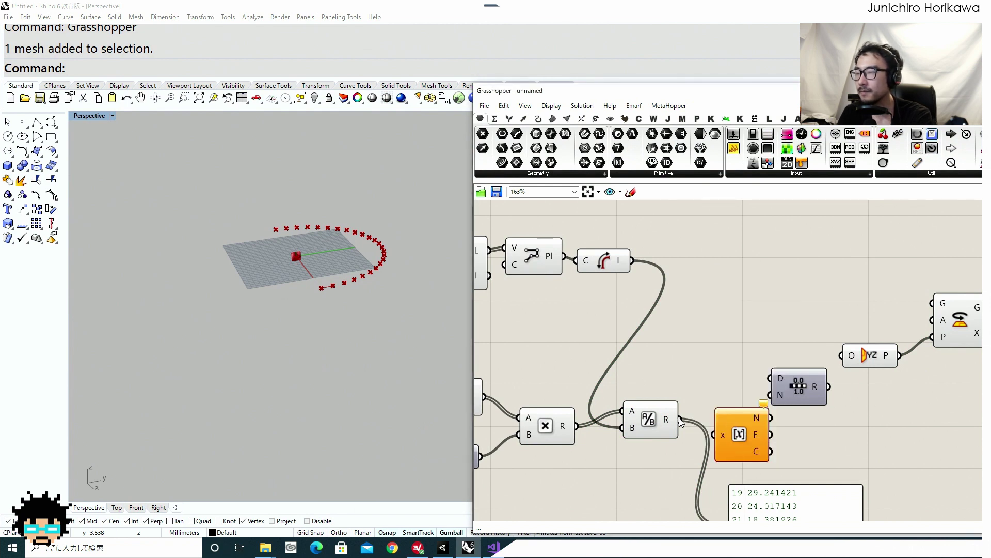
drag(681, 421, 747, 426)
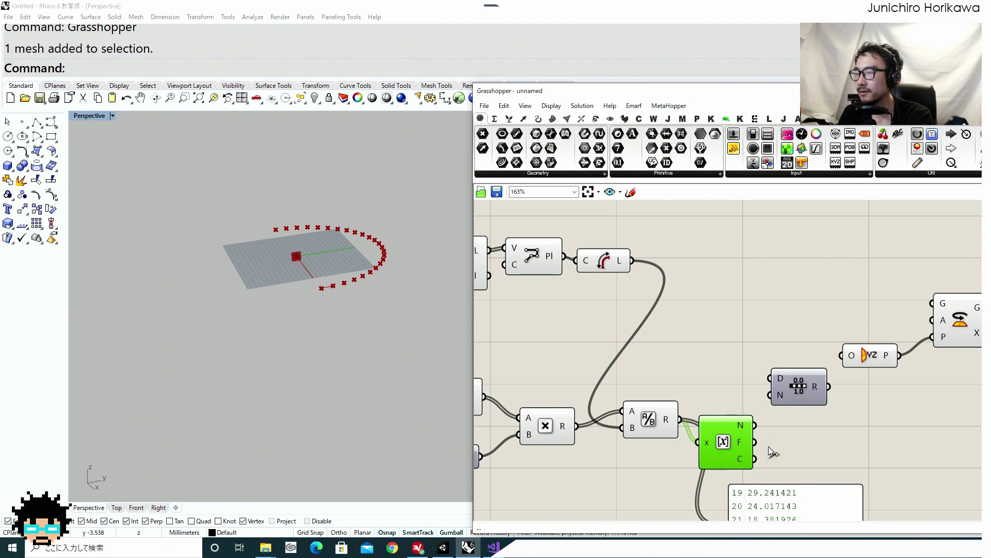
Step: Connect Round's ceiling output C to Range's N input and align the two components
drag(756, 457, 776, 409)
drag(734, 443, 727, 424)
drag(802, 391, 803, 397)
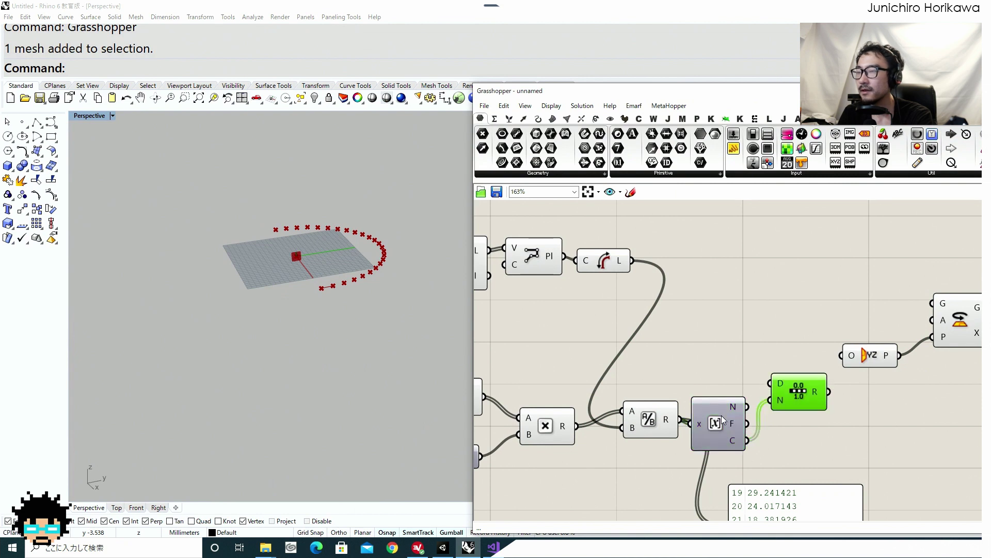
drag(721, 425, 724, 429)
Step: Duplicate the Pi component above the Round component and connect it to Range's D input
double_click(717, 348)
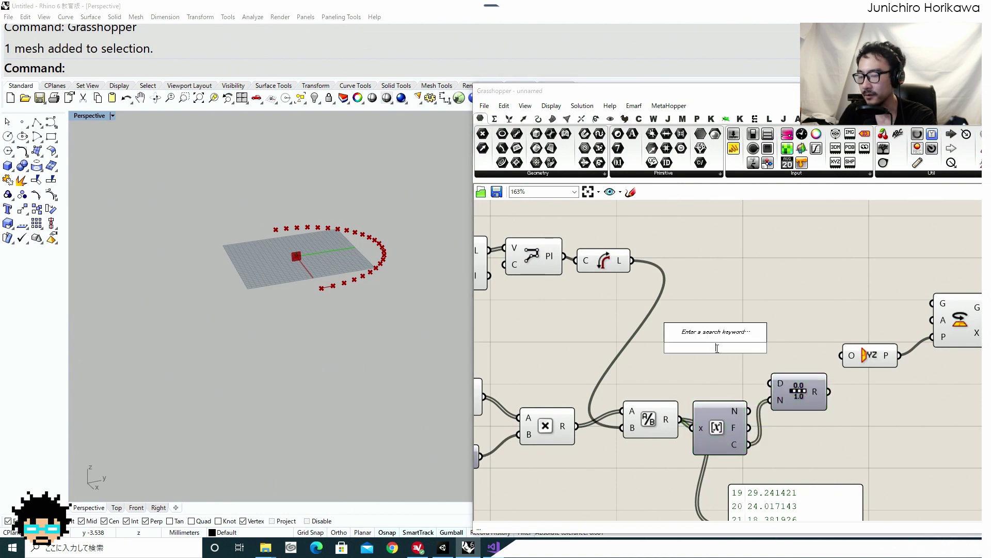
right_drag(670, 392, 734, 365)
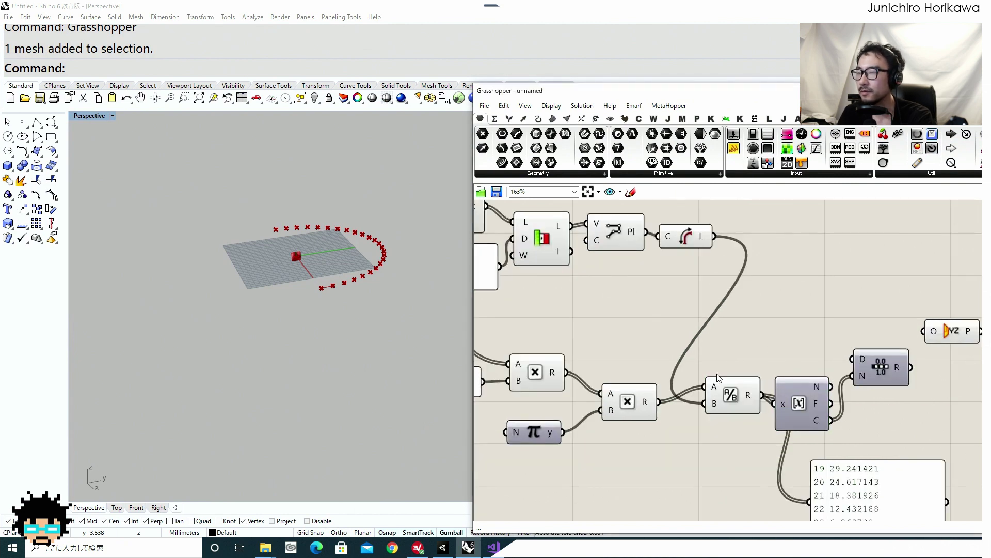
click(533, 430)
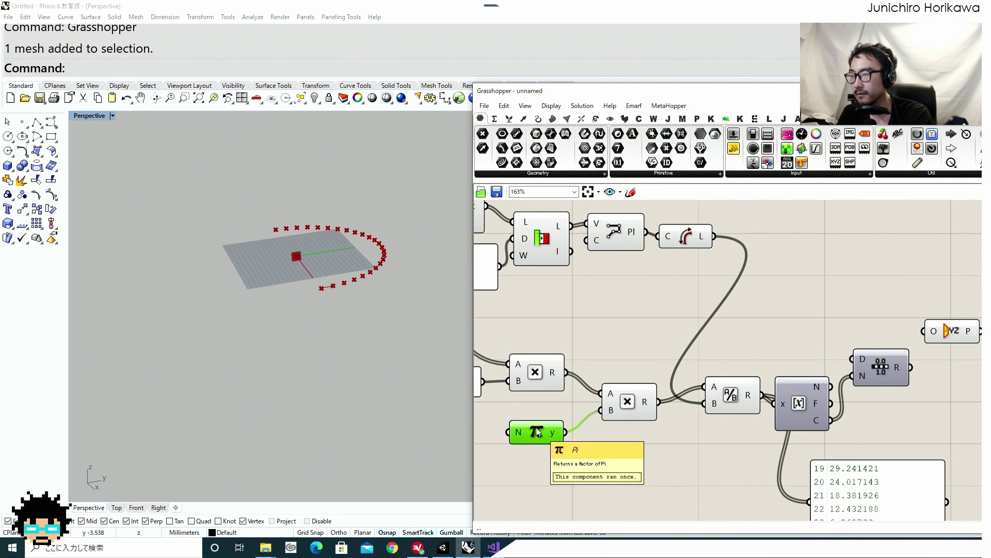
alt+drag(533, 430, 791, 344)
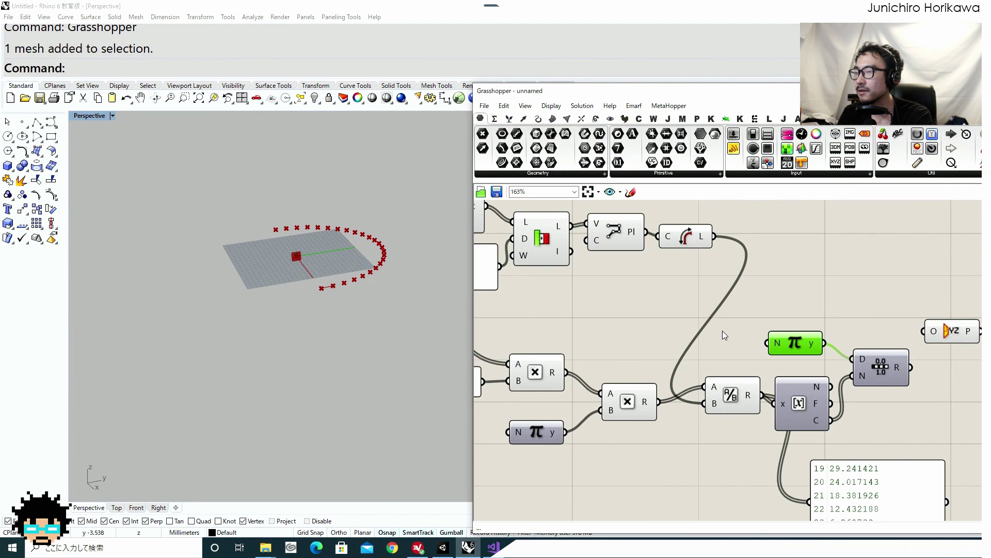
Step: Duplicate the Panel containing 2 and connect the copy to the new Pi component's N input
right_drag(603, 347, 739, 344)
click(593, 391)
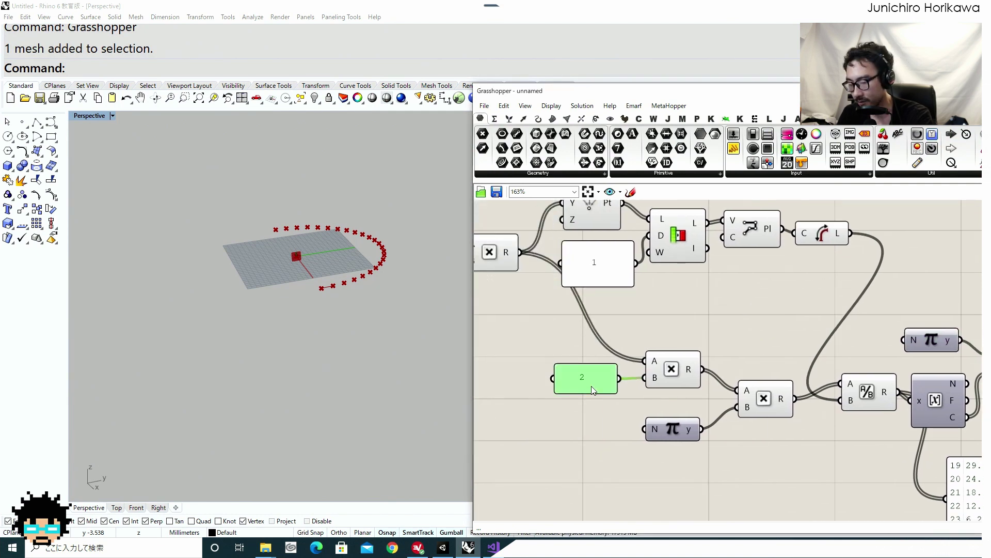
alt+drag(593, 391, 840, 344)
right_drag(841, 344, 670, 357)
drag(733, 354, 734, 355)
drag(685, 357, 713, 357)
right_drag(761, 357, 616, 358)
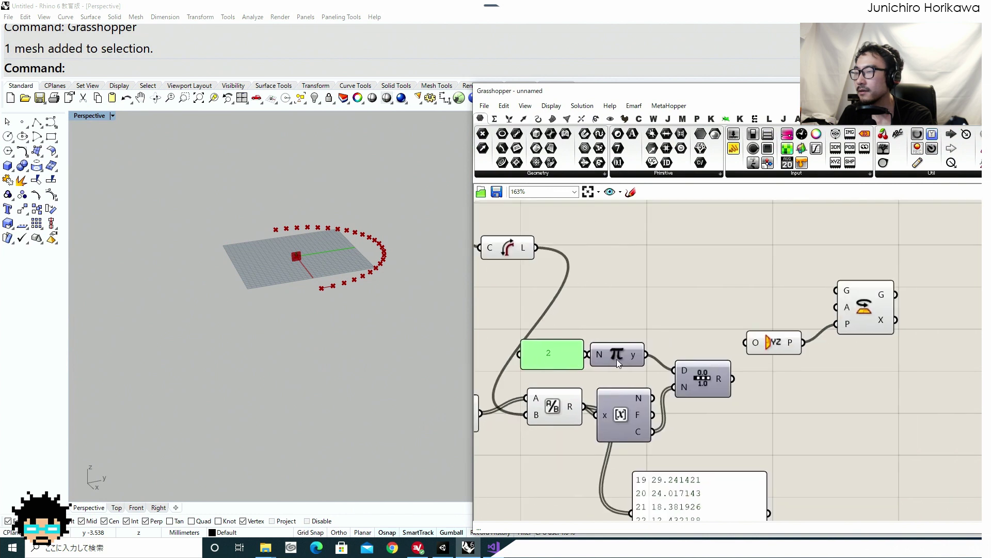
Step: Align the new Pi and Range components and enable Simplify on Range's R output
drag(643, 362, 649, 361)
drag(720, 380, 722, 385)
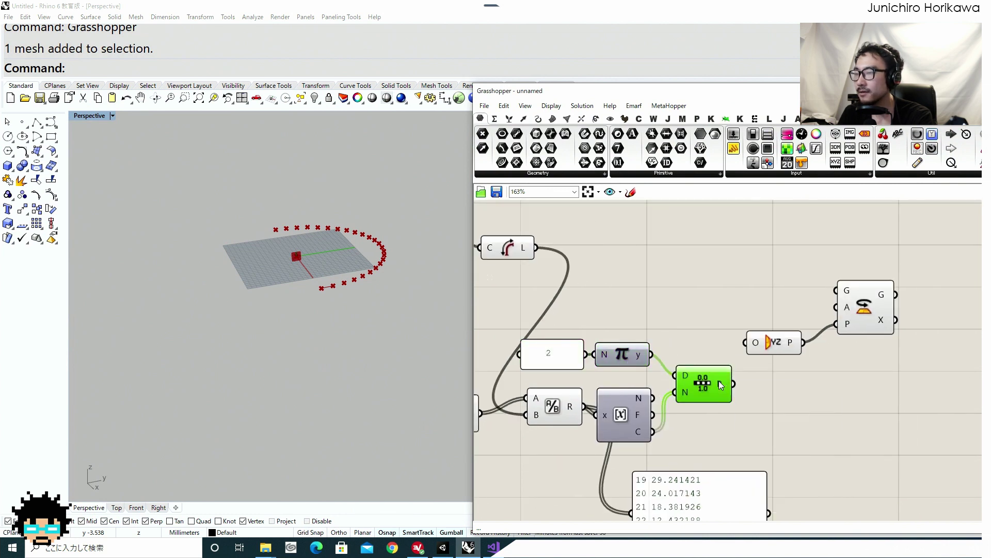
right_click(721, 385)
click(747, 432)
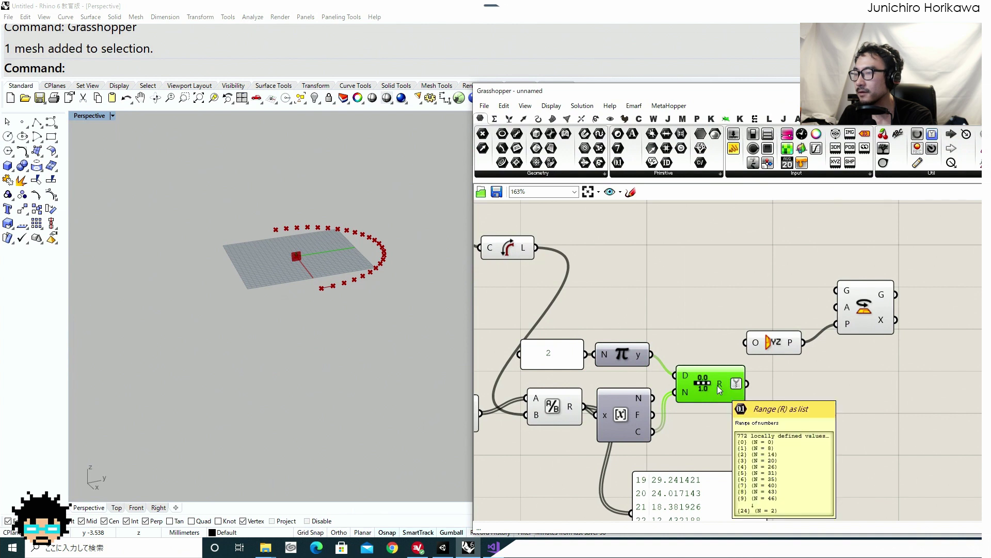
Step: Add a Graft Tree component beside Construct Point and connect the Pt output to its input
right_drag(677, 358, 831, 361)
scroll(755, 378, down, 1)
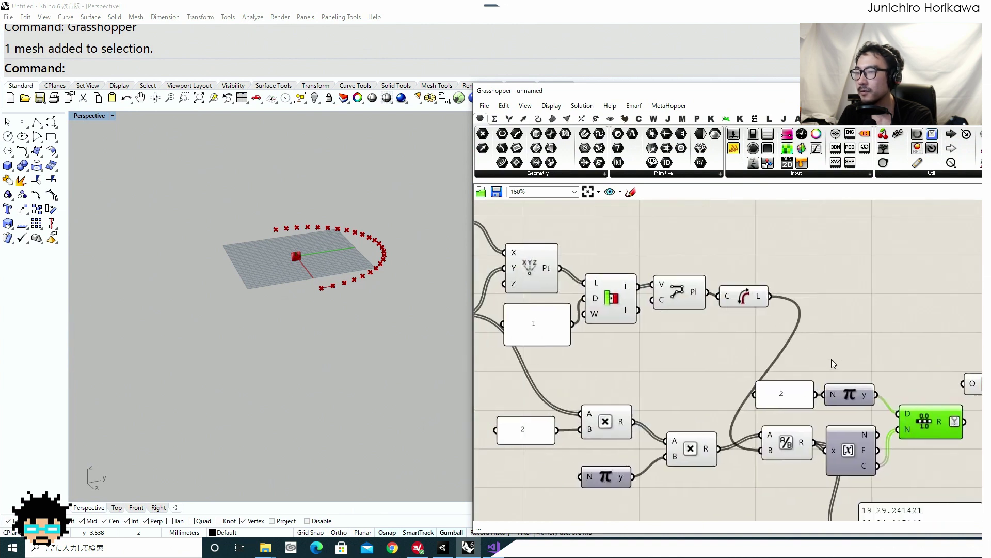
scroll(831, 362, down, 1)
right_drag(575, 304, 710, 359)
drag(686, 332, 694, 318)
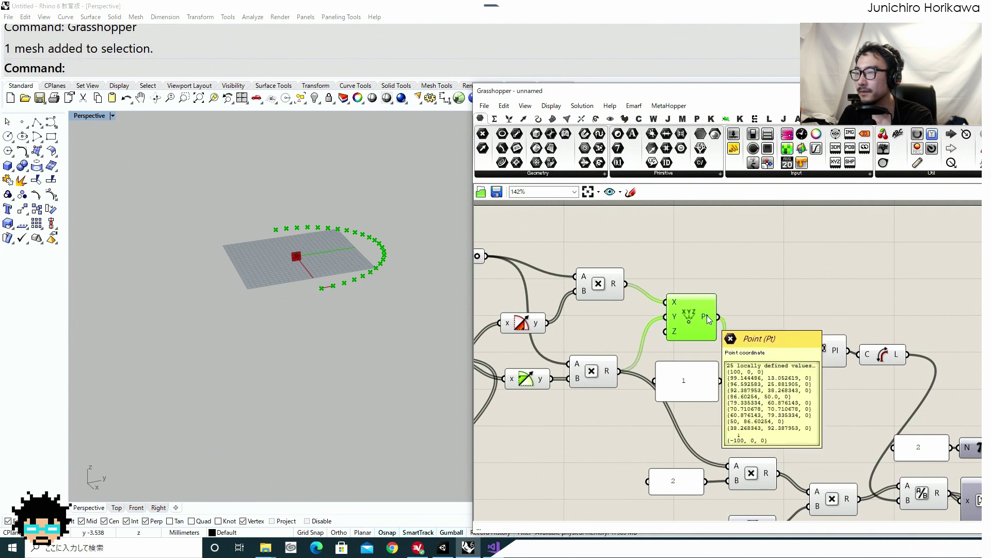
right_drag(708, 315, 611, 315)
click(643, 313)
double_click(641, 313)
text(gra)
key(Return)
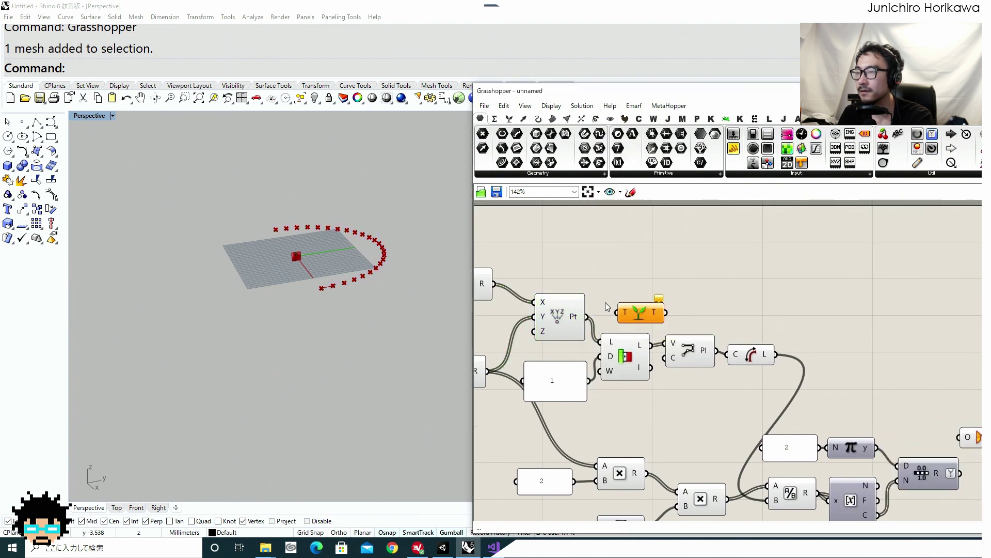
drag(615, 313, 618, 312)
Step: Move the Graft Tree component close to Rotate and connect its output to Rotate's G input
right_drag(671, 315, 563, 286)
drag(542, 285, 803, 325)
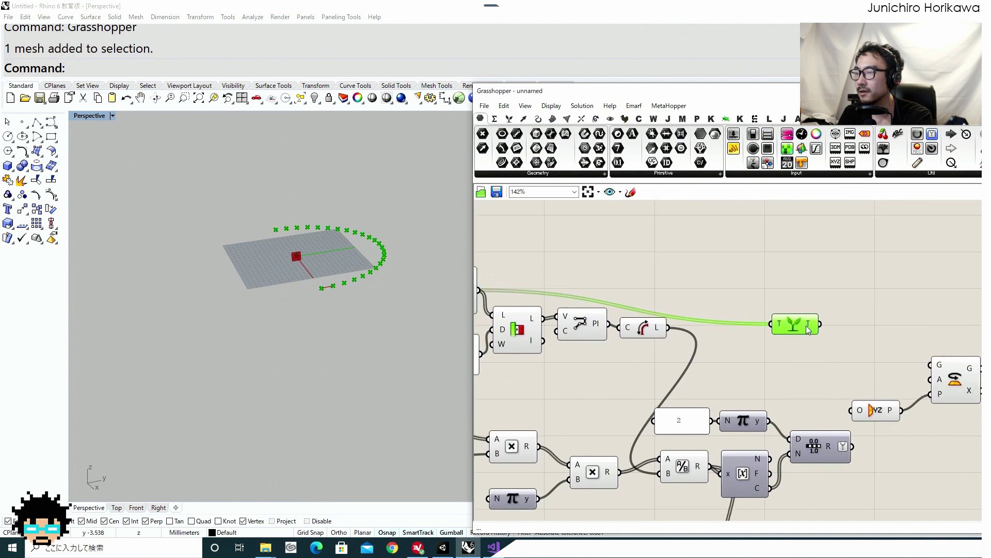
right_drag(831, 436, 770, 373)
scroll(769, 373, up, 2)
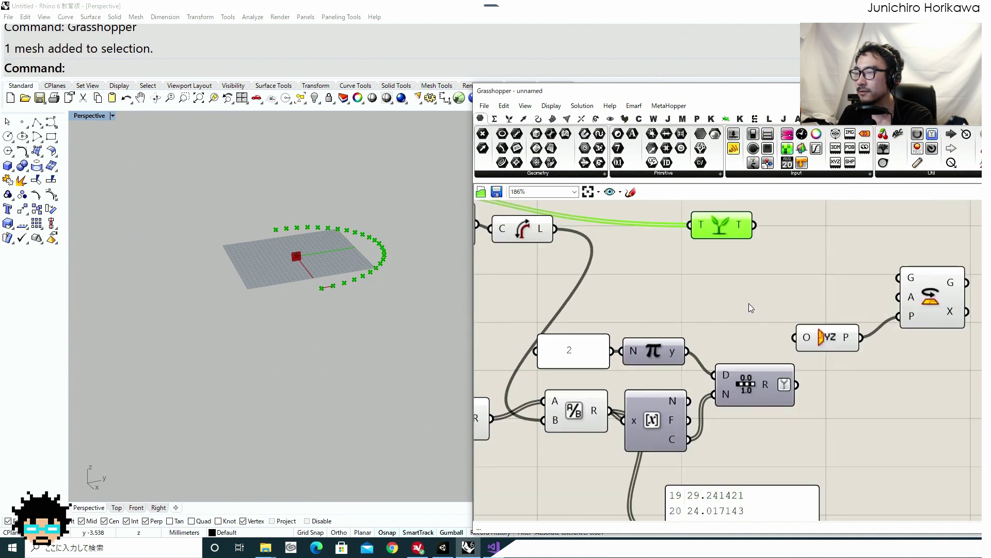
click(755, 368)
drag(732, 218, 765, 241)
drag(787, 249, 897, 267)
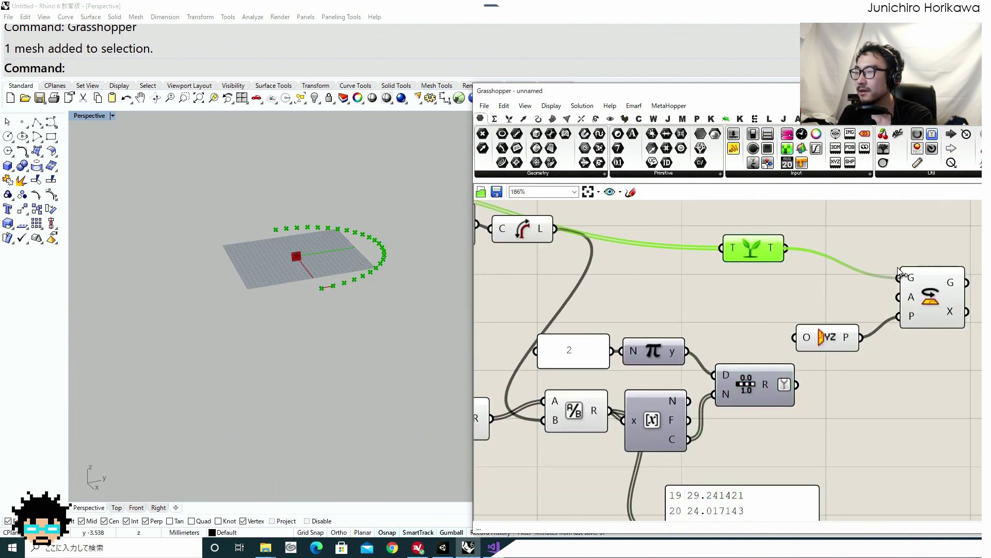
Step: Move the YZ Plane lower, connect Range's R output to Rotate's A input and examine the rotated points in the Perspective viewport
drag(834, 338, 830, 407)
drag(775, 389, 899, 297)
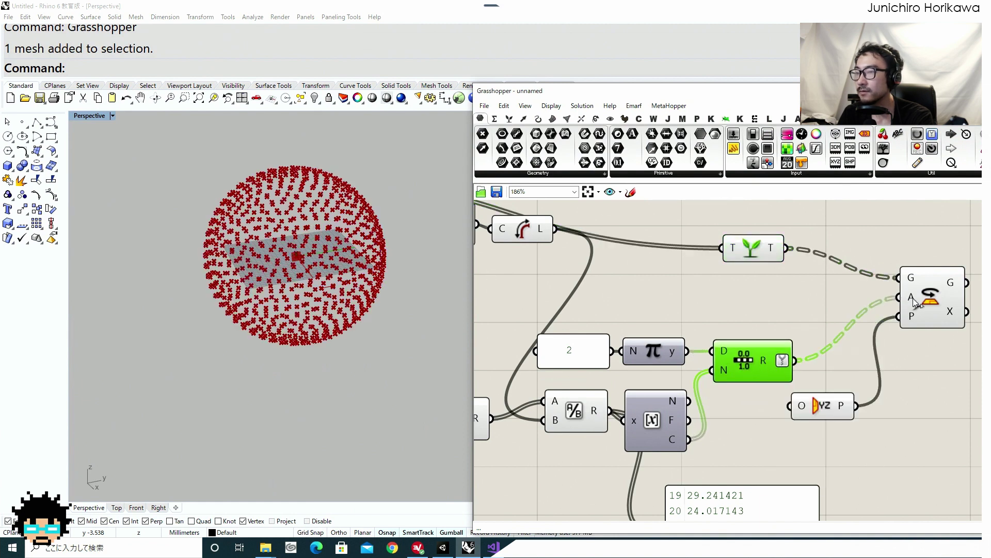
click(913, 302)
right_drag(339, 293, 461, 278)
click(495, 294)
right_drag(395, 309, 294, 299)
scroll(328, 254, up, 6)
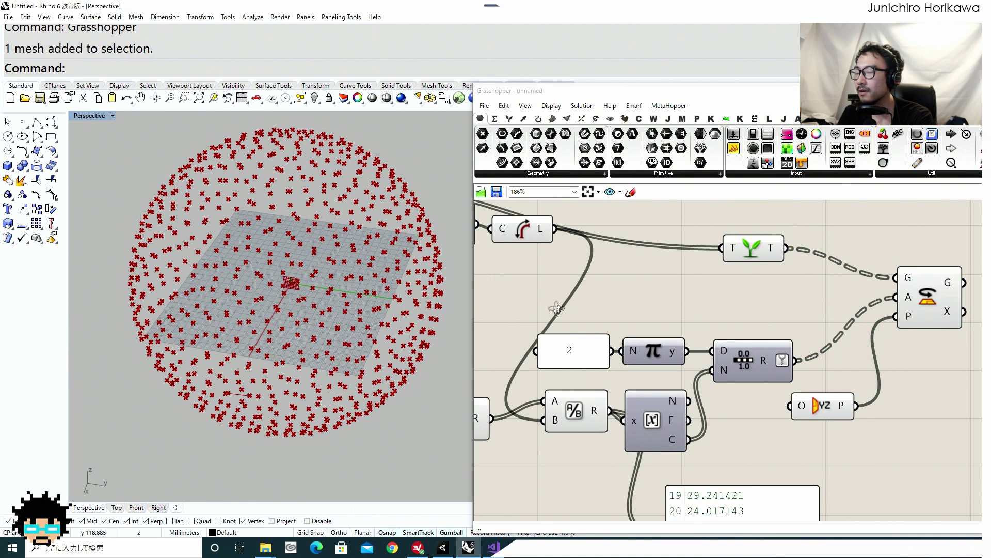
Step: Move the Panel, YZ Plane and Rotate components farther away from Range to open up space after it
click(729, 345)
right_drag(751, 370, 714, 345)
drag(713, 345, 700, 340)
right_drag(728, 372, 689, 305)
drag(664, 405, 806, 405)
drag(739, 310, 796, 305)
right_drag(798, 321, 728, 363)
drag(822, 370, 825, 259)
drag(823, 365, 739, 237)
drag(768, 238, 839, 243)
click(625, 353)
Step: Connect Range's R output to the Panel in place of the Division result and read the angle lists from the first branch
right_drag(622, 359, 621, 284)
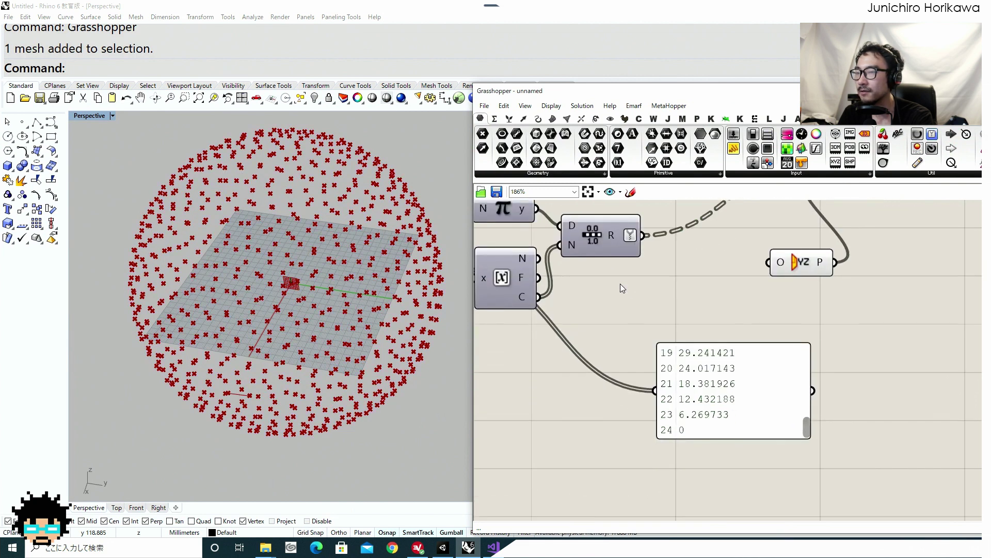
drag(656, 283, 655, 391)
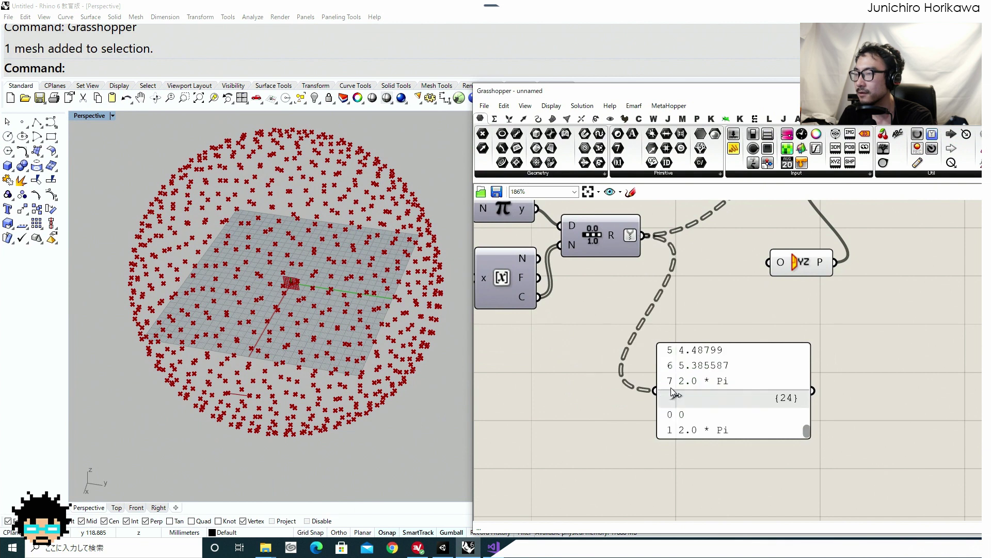
drag(807, 429, 807, 347)
right_drag(682, 292, 720, 383)
scroll(720, 382, down, 1)
drag(803, 479, 828, 509)
Step: Add a Cull Index component after Range and connect Range's R output to its L input
double_click(745, 396)
text(cull)
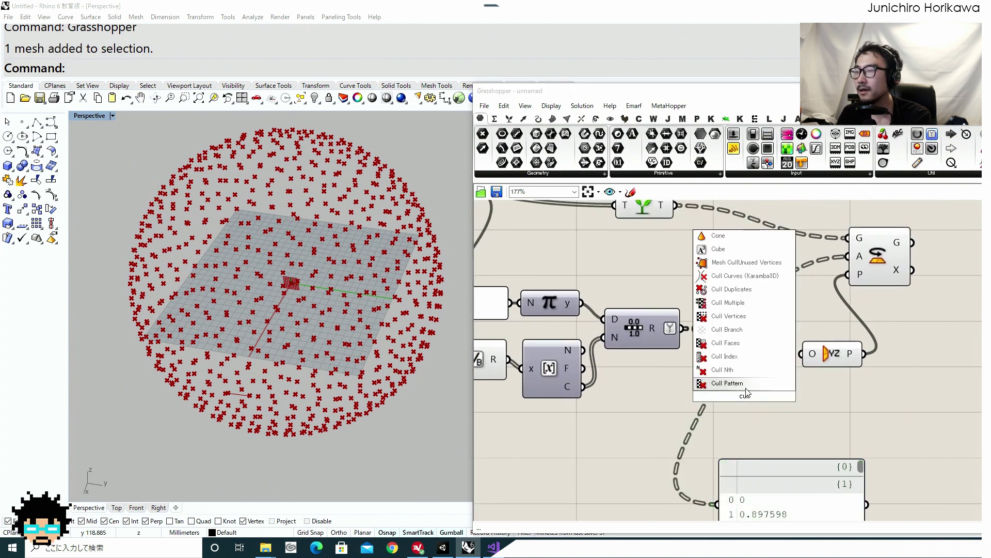
click(728, 357)
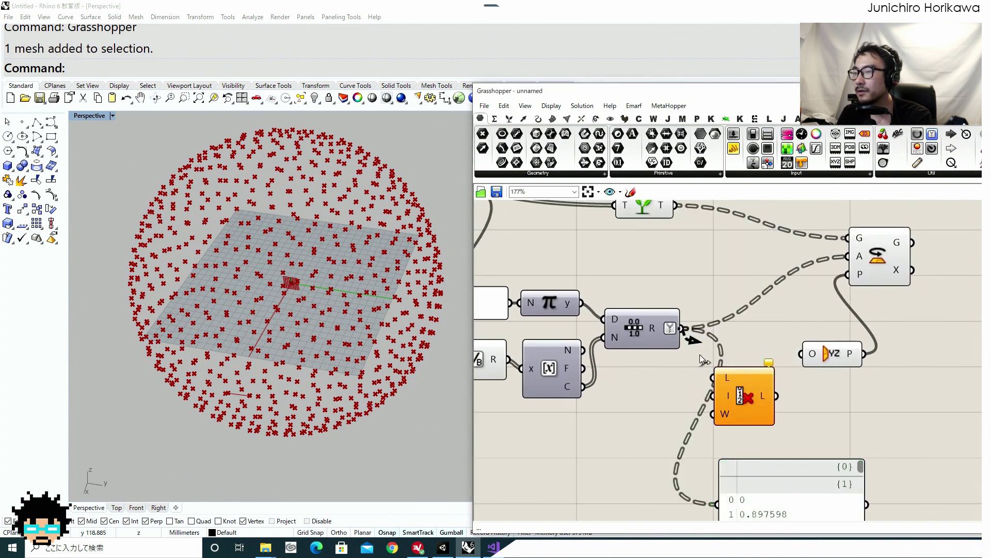
drag(702, 358, 718, 379)
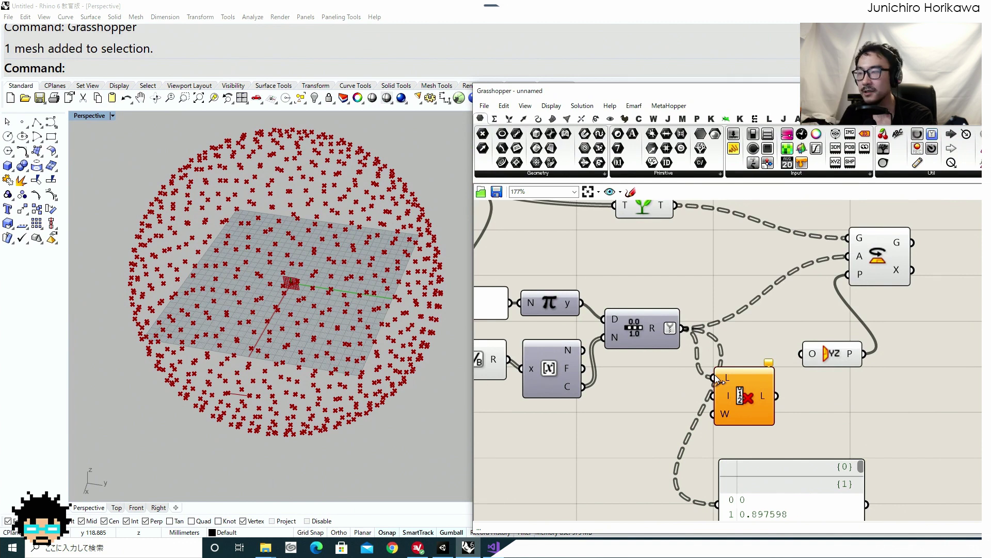
Step: Set Cull Index's I input to 0 and connect its L output to Rotate's A input
right_click(725, 397)
mouse_move(772, 456)
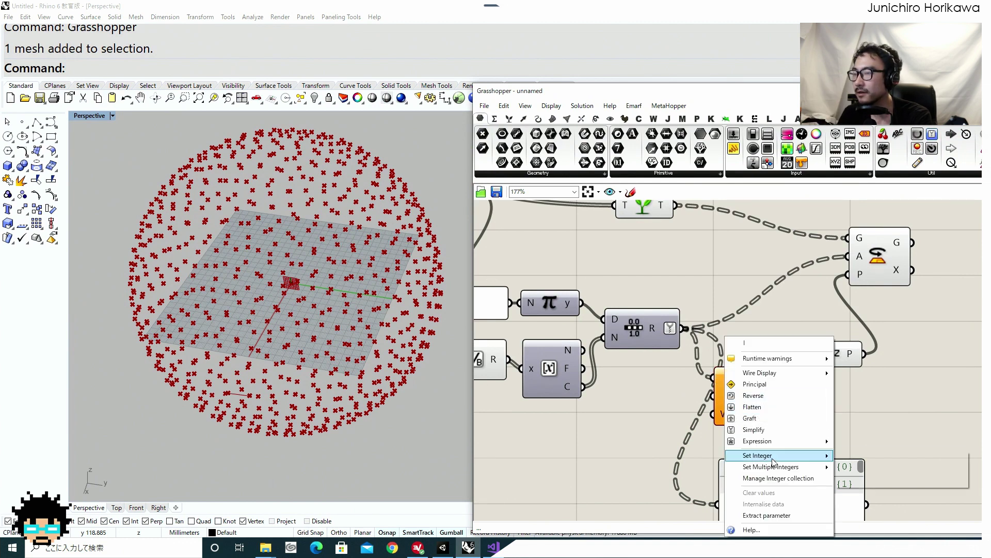
click(871, 459)
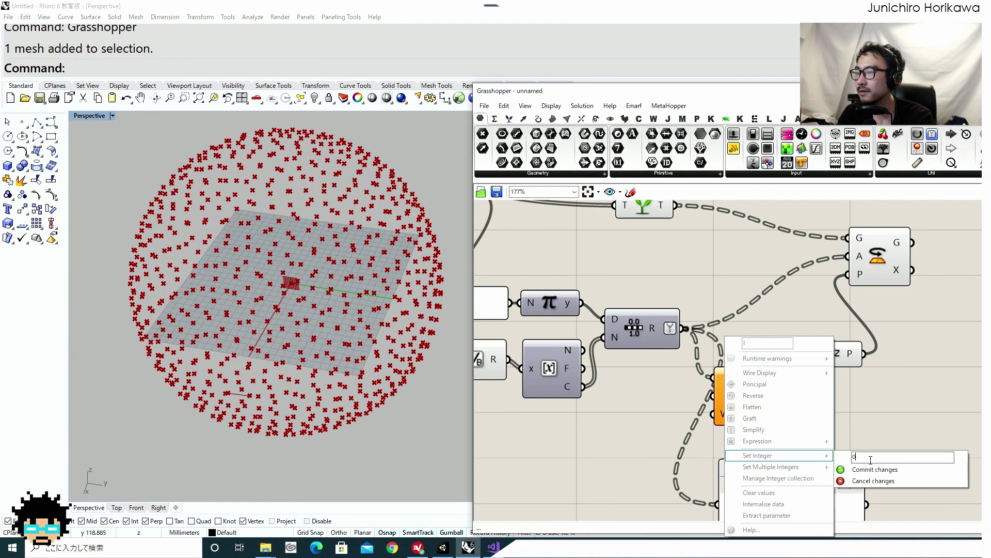
click(874, 470)
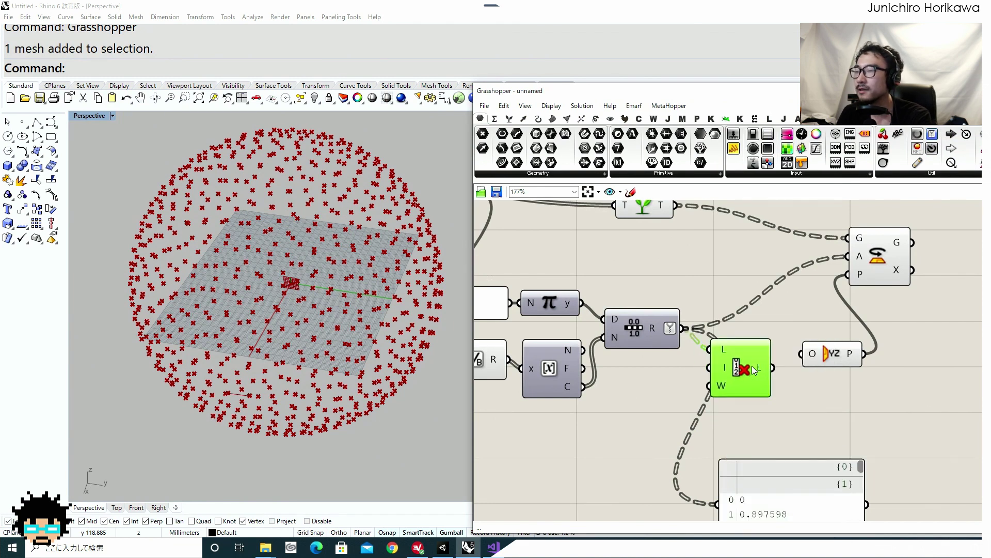
right_drag(791, 330, 778, 379)
drag(758, 406, 834, 308)
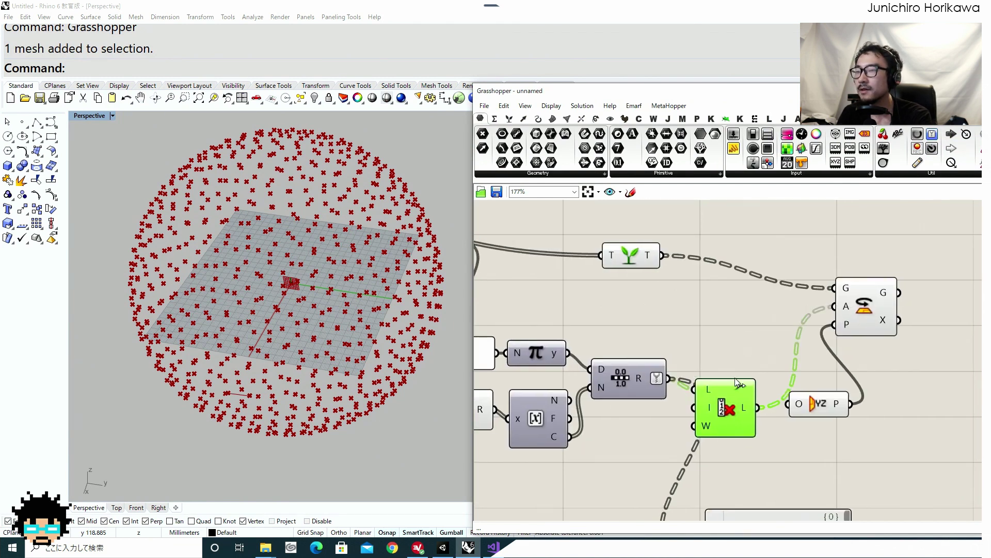
Step: Move Cull Index level with Range and Graft Tree closer to Rotate, turning off the preview of both components
drag(730, 402, 727, 382)
right_drag(310, 343, 304, 363)
middle_click(713, 398)
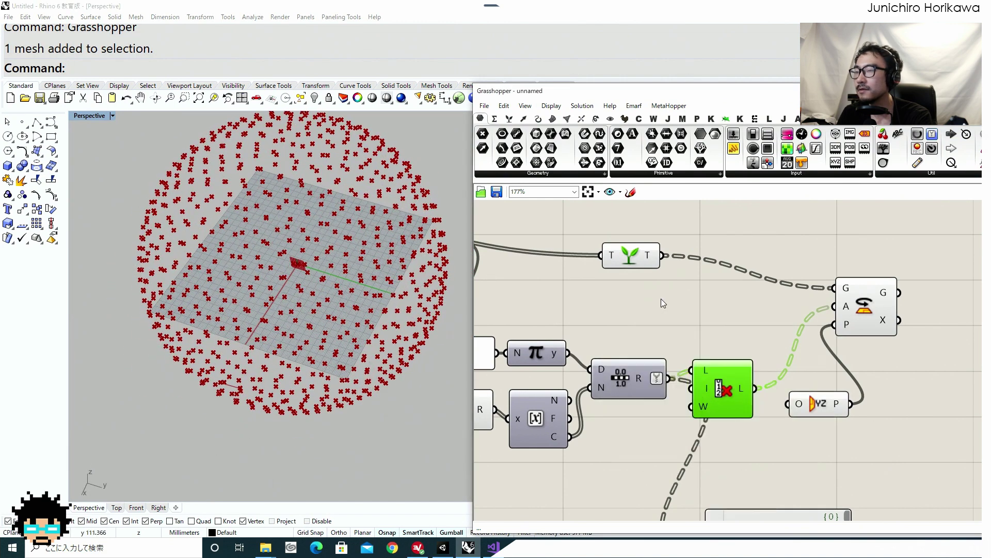
drag(630, 259, 712, 323)
middle_click(712, 322)
click(724, 264)
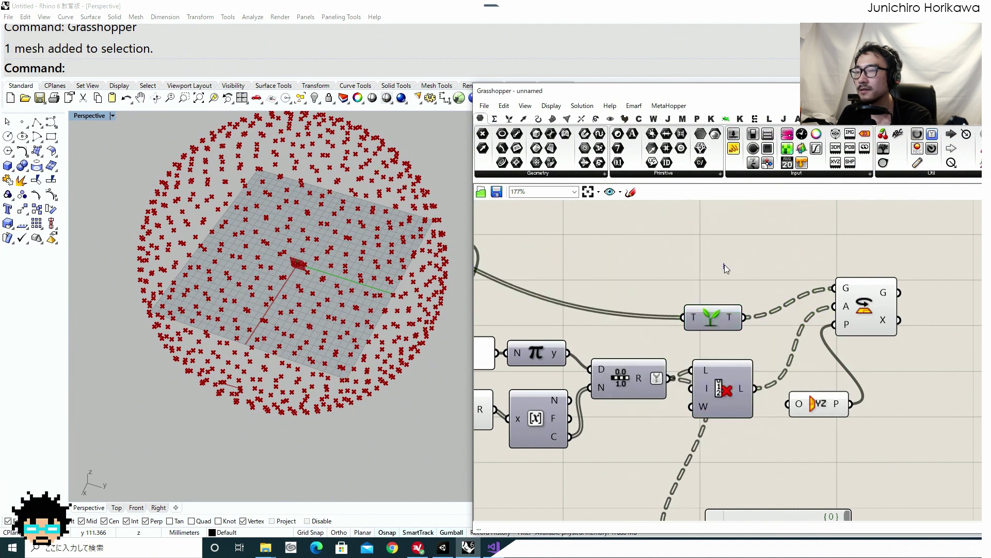
Step: Delete the Panel listing the angles, then select Rotate and examine its points in the Perspective viewport
scroll(783, 302, down, 1)
scroll(783, 302, down, 2)
right_drag(785, 434, 789, 366)
click(778, 435)
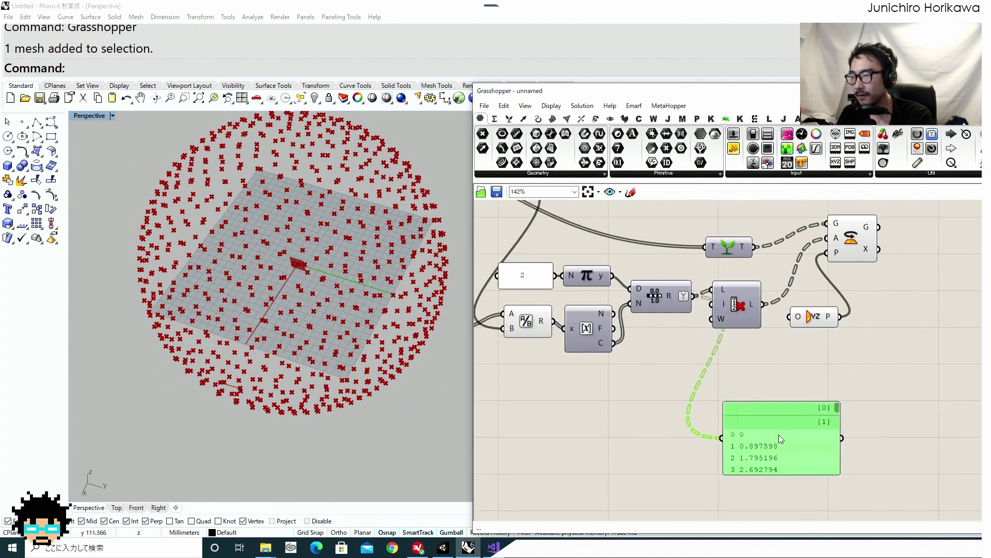
key(Delete)
right_drag(781, 412, 744, 472)
drag(812, 298, 815, 314)
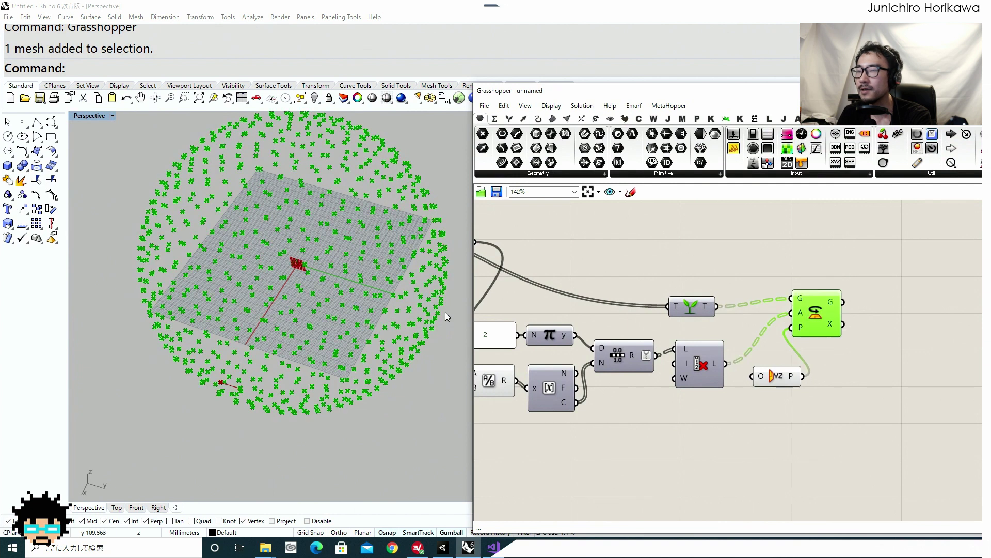
right_drag(344, 294, 516, 314)
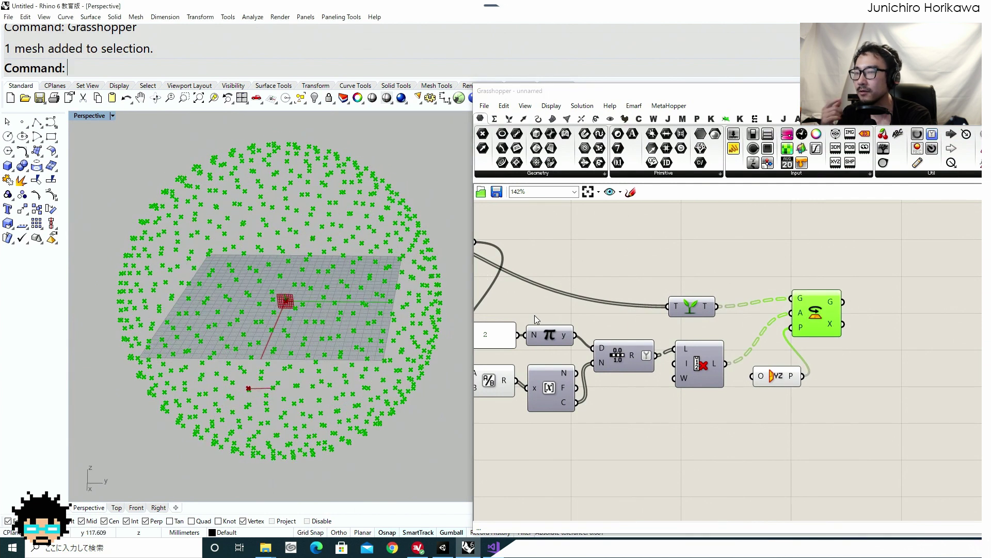
Step: Turn off the preview of all components upstream of Rotate, from the half-circle points to YZ Plane
scroll(522, 324, down, 5)
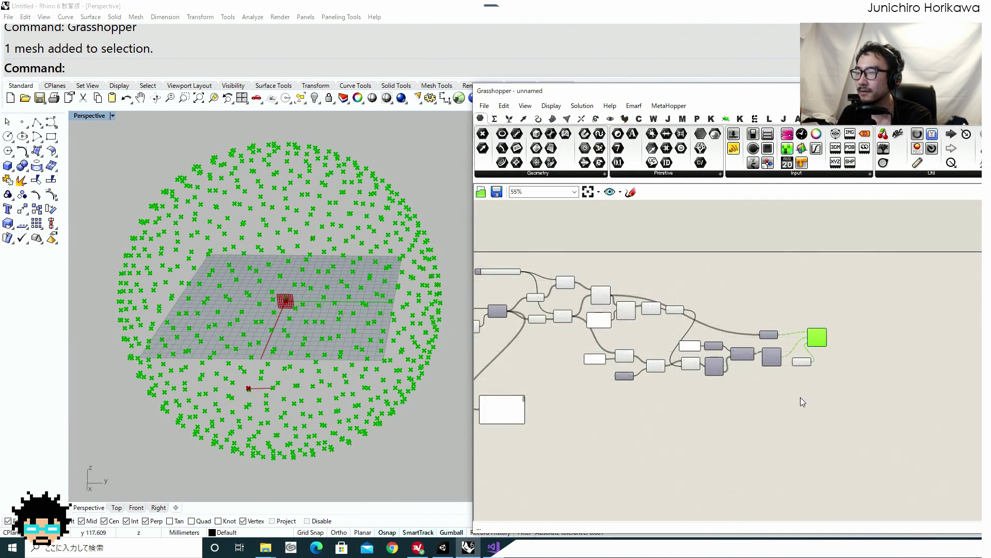
drag(801, 396, 533, 252)
middle_click(567, 364)
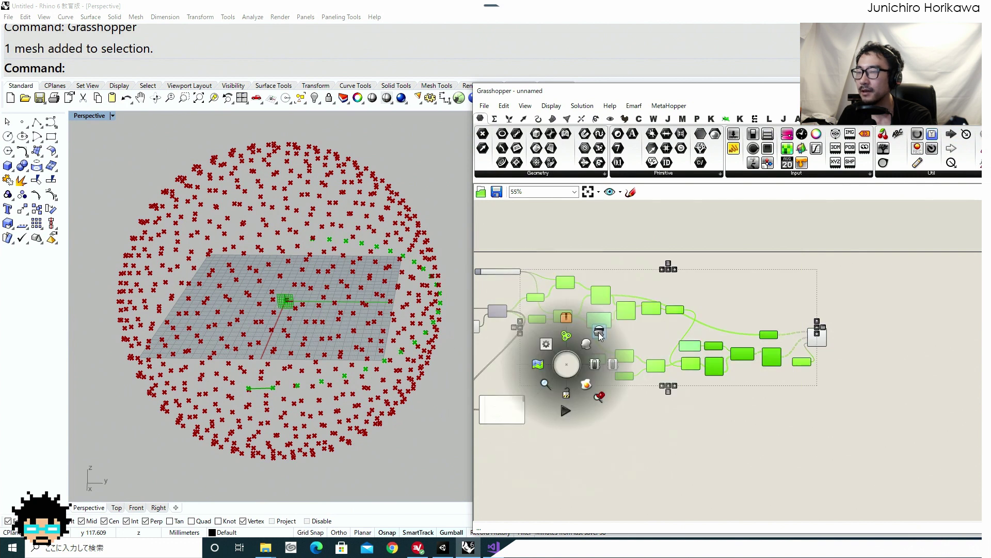
click(599, 332)
click(600, 385)
right_drag(600, 385, 577, 426)
Step: Preview Construct Point's half-circle points in the viewport and hide them again
scroll(672, 372, up, 5)
right_drag(712, 368, 799, 391)
click(631, 307)
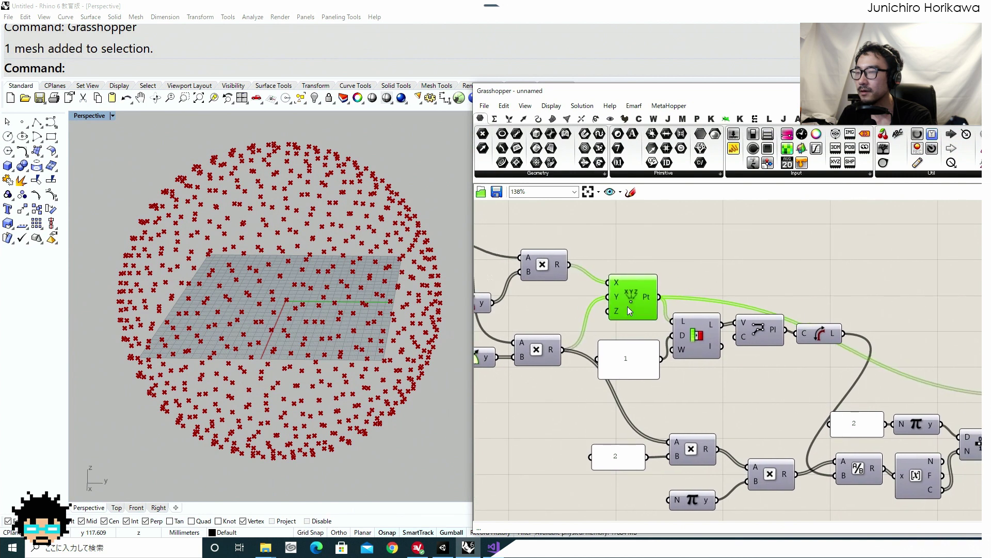
middle_click(627, 306)
click(650, 286)
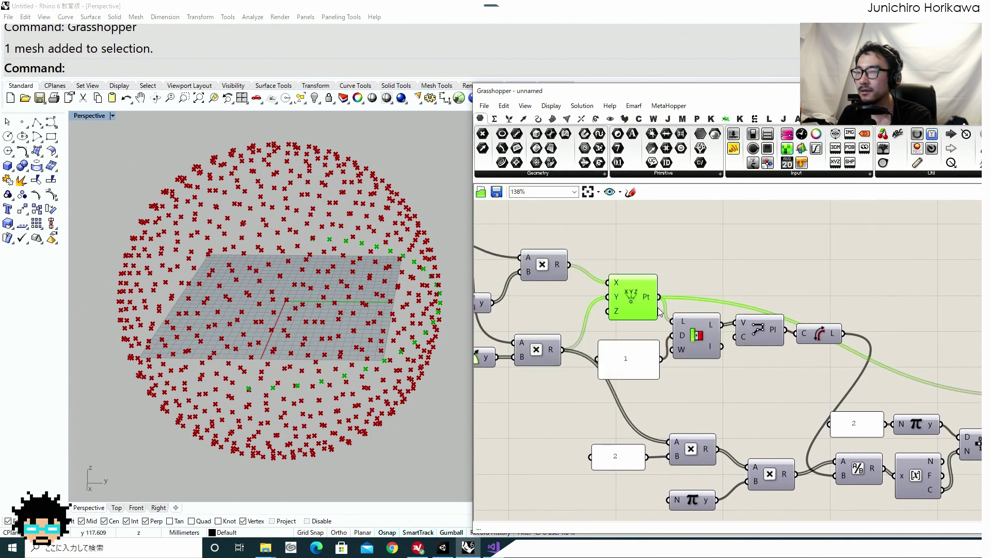
middle_click(634, 301)
click(667, 272)
Step: Add a Vector parameter above Rotate, connect Rotate's G output to it and move it closer to Rotate
right_drag(979, 329, 533, 318)
scroll(733, 394, up, 1)
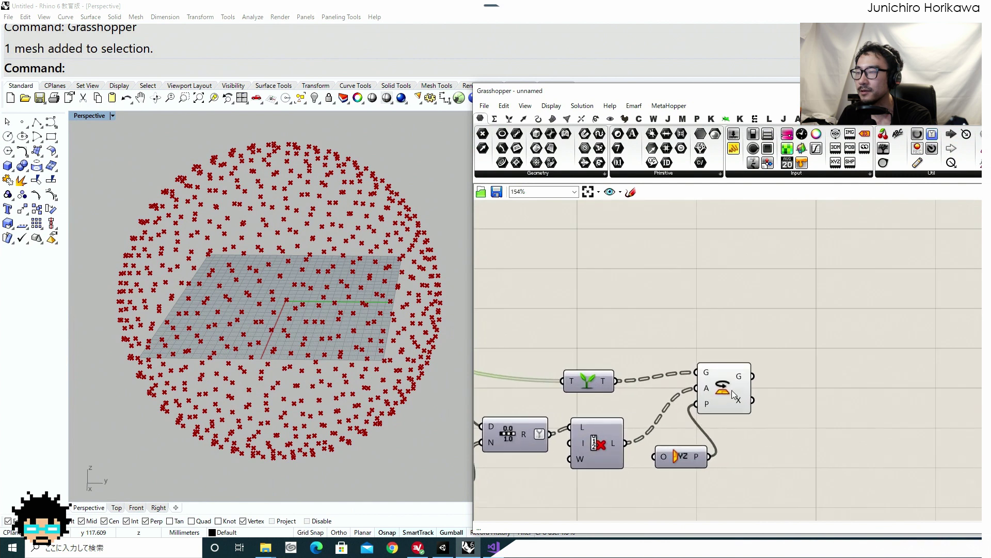
click(732, 394)
right_drag(794, 395, 695, 365)
click(754, 293)
double_click(749, 290)
text(vec)
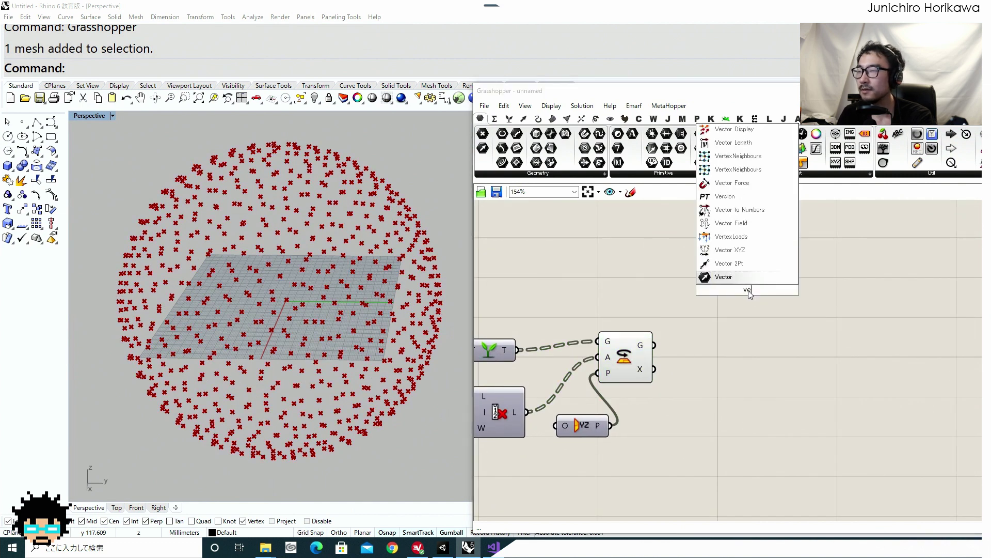
click(728, 277)
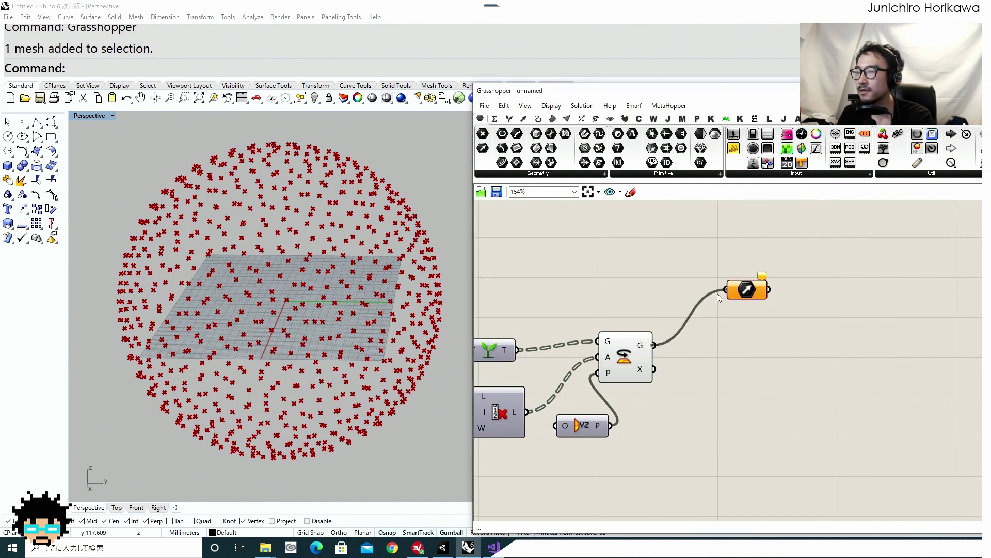
drag(739, 290, 674, 294)
Step: Add a Unit Vector component and connect the Vector parameter to its V input
double_click(757, 314)
text(no)
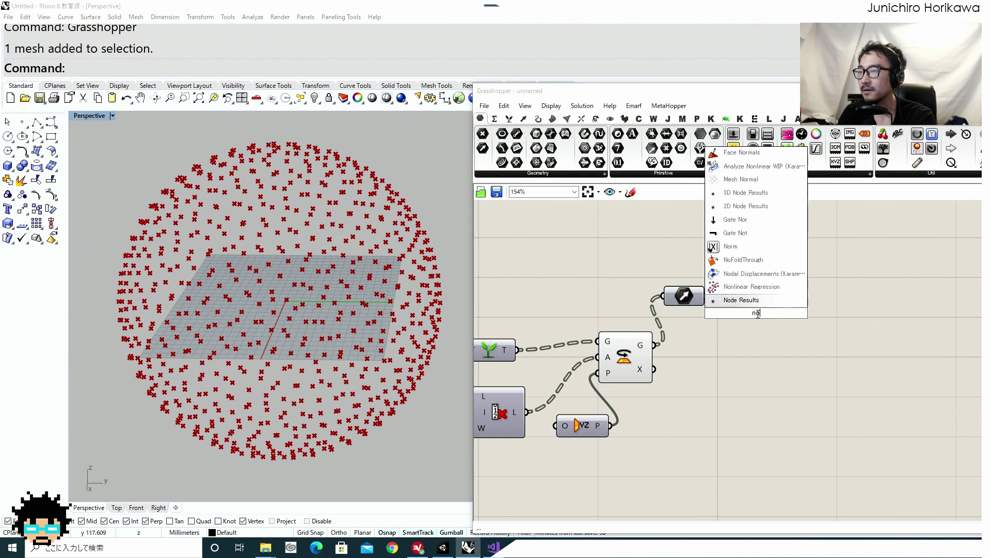
key(BackSpace)
key(BackSpace)
text(unit)
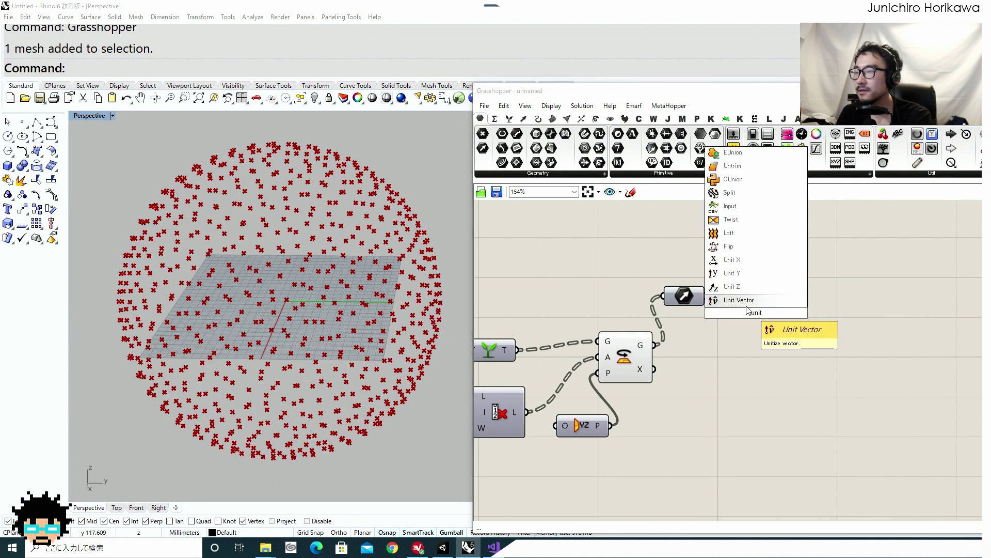
key(Return)
drag(706, 295, 742, 301)
Step: Add an Addition component after Unit Vector and connect Unit Vector's V output to its A input
right_drag(848, 328, 764, 330)
double_click(764, 330)
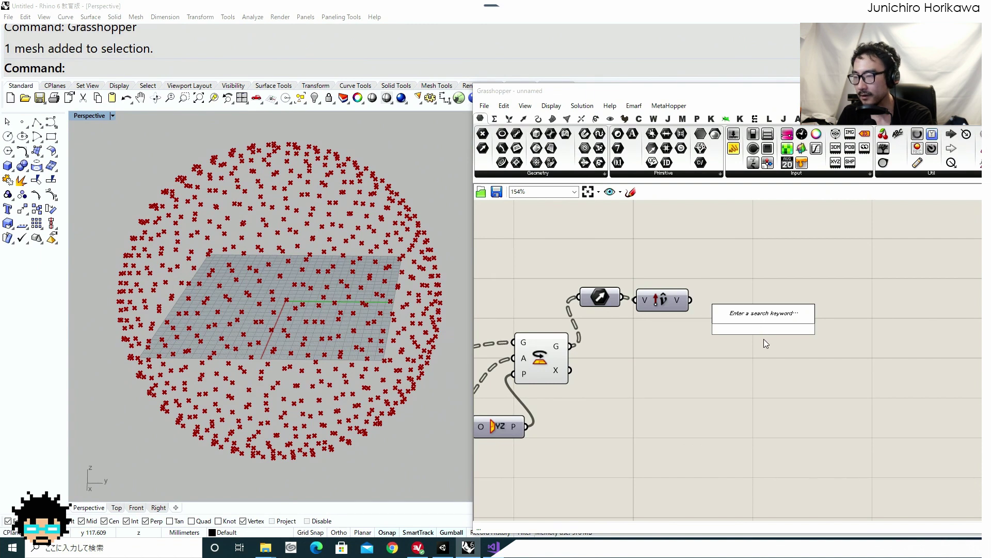
text(add)
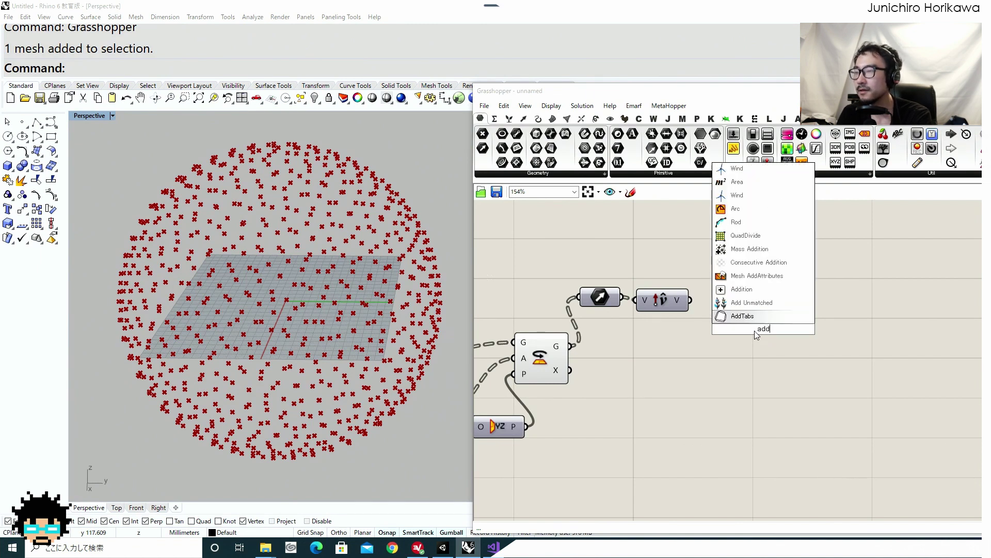
click(743, 289)
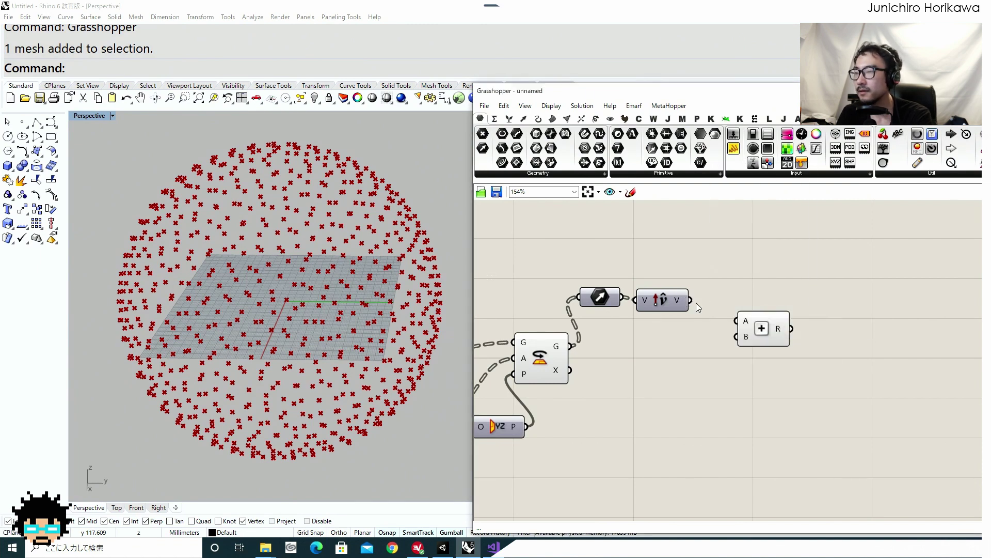
drag(760, 330, 769, 324)
Step: Add a Vector XYZ component below Unit Vector and connect its V output to Addition's B input
double_click(696, 364)
text(vec)
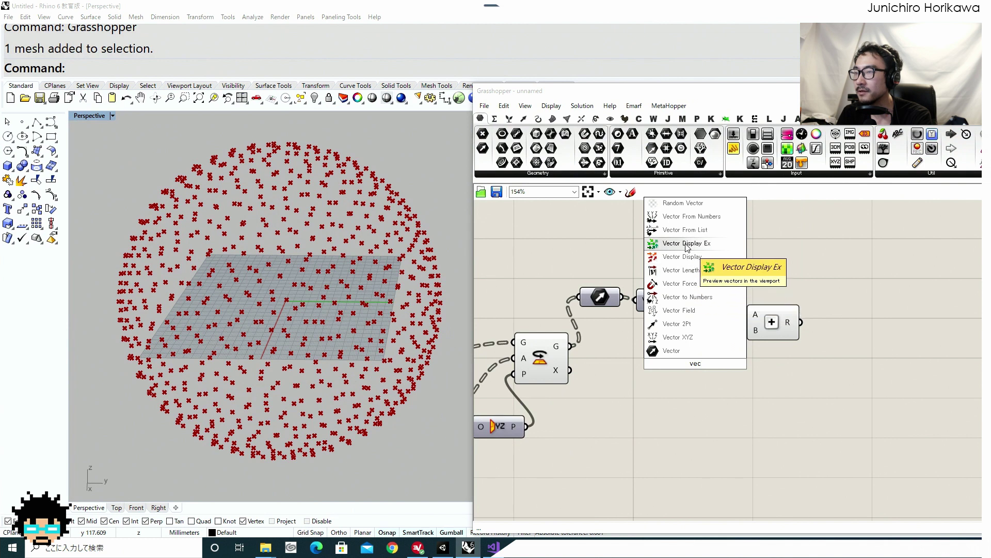
click(689, 395)
double_click(687, 393)
text(xyz)
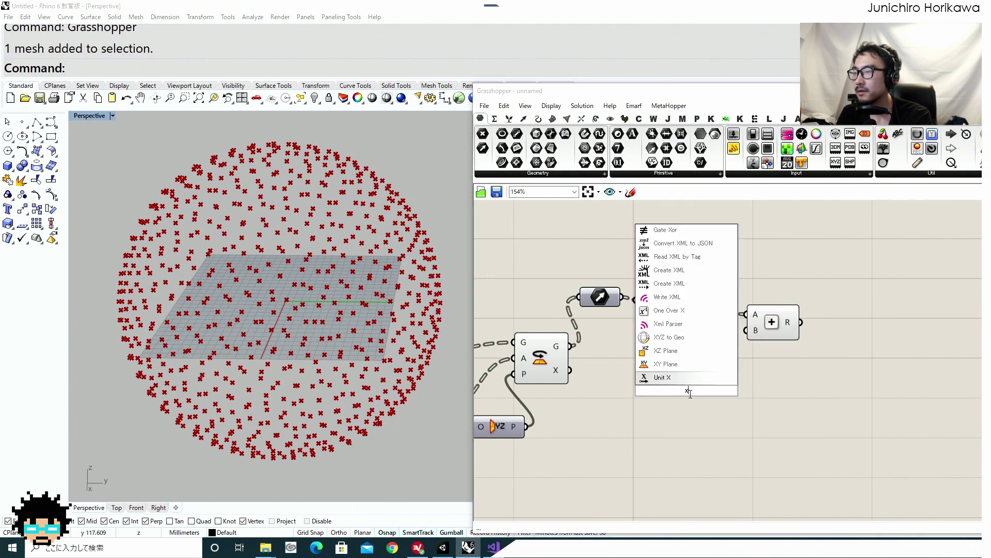
key(BackSpace)
key(BackSpace)
key(BackSpace)
key(BackSpace)
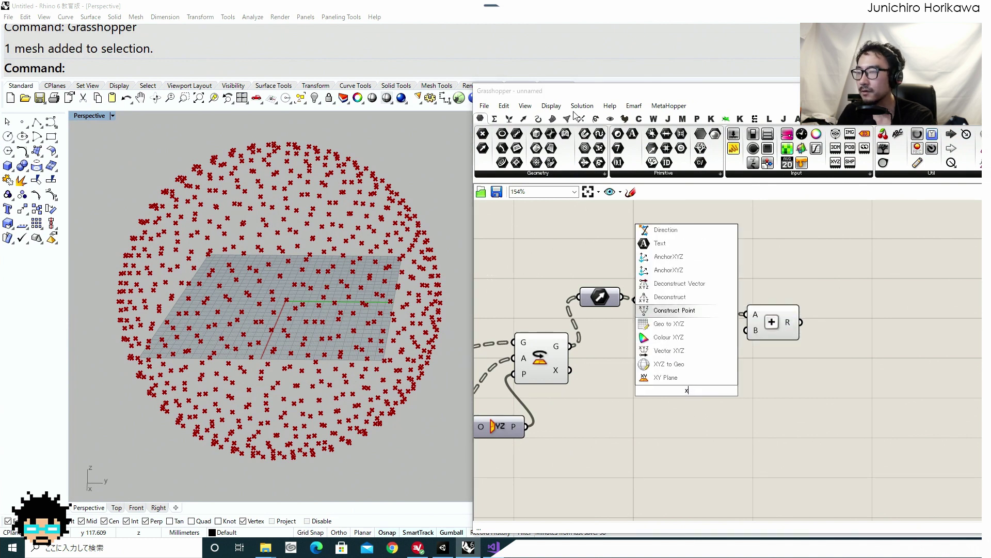
text(xyz)
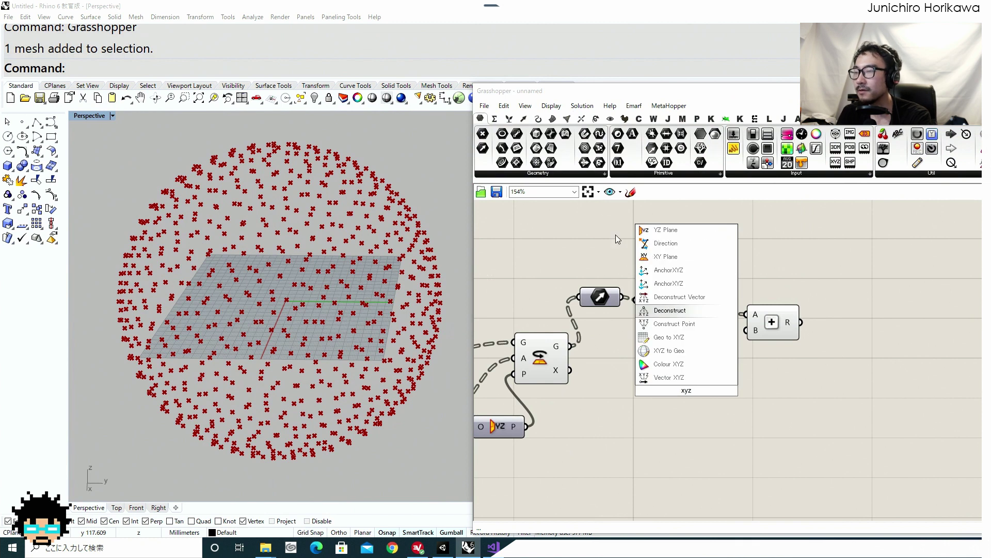
click(679, 377)
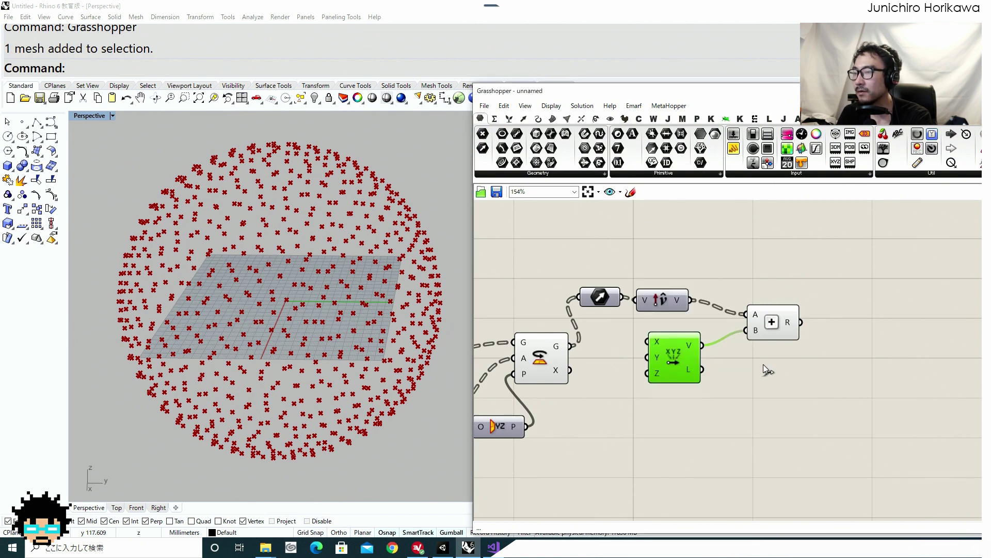
drag(686, 355, 728, 357)
right_drag(728, 357, 764, 362)
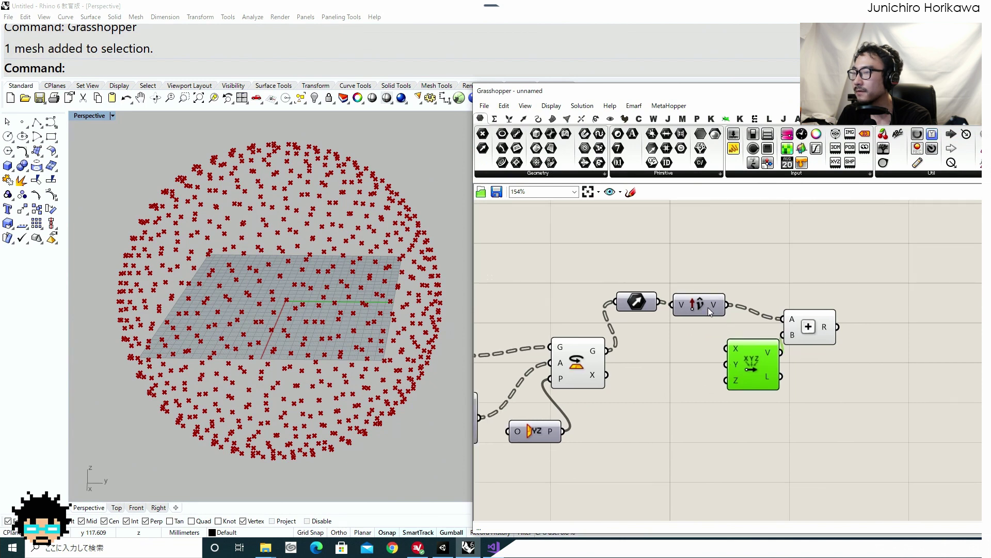
Step: Move Unit Vector closer to Addition, then add a small Panel containing 1 near Vector XYZ
drag(708, 308, 732, 305)
double_click(687, 334)
text(pan)
key(Return)
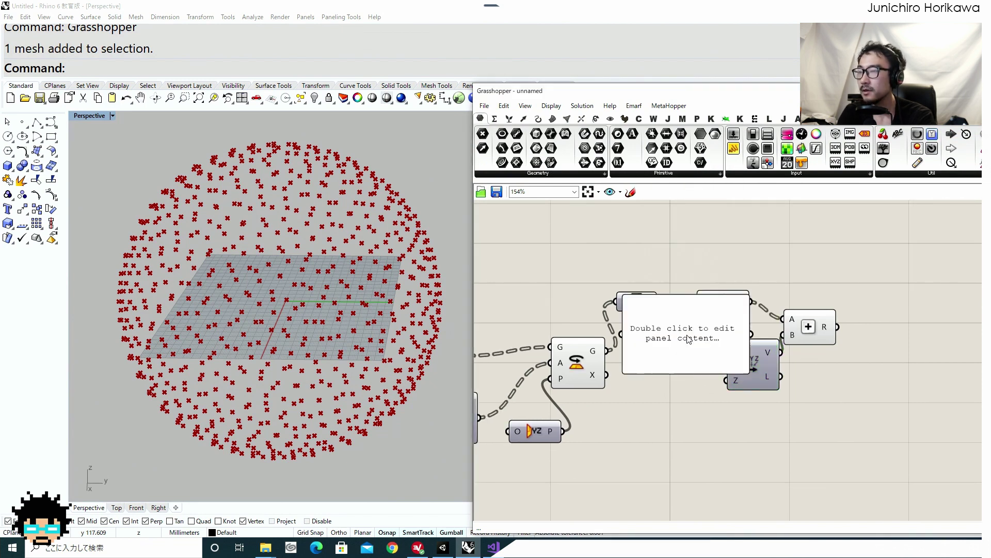
double_click(686, 337)
text(1)
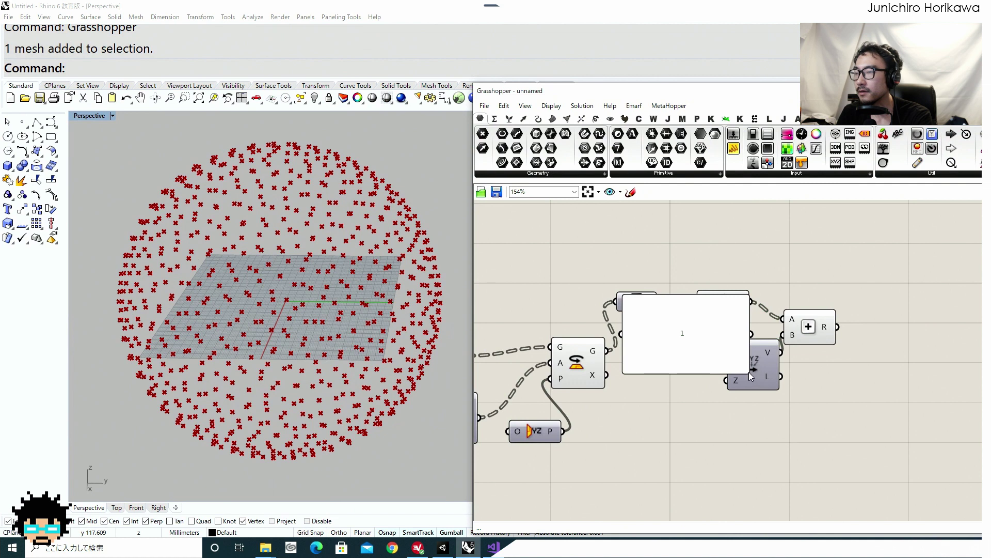
click(749, 371)
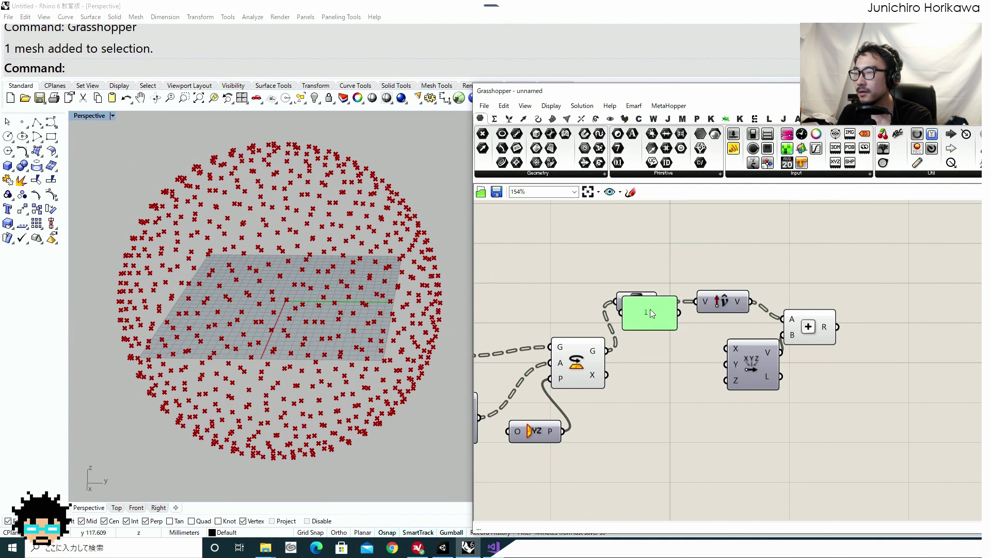
Step: Connect the Panel of 1 to Vector XYZ's X, Y and Z inputs and tidy the components' positions
drag(650, 309, 692, 360)
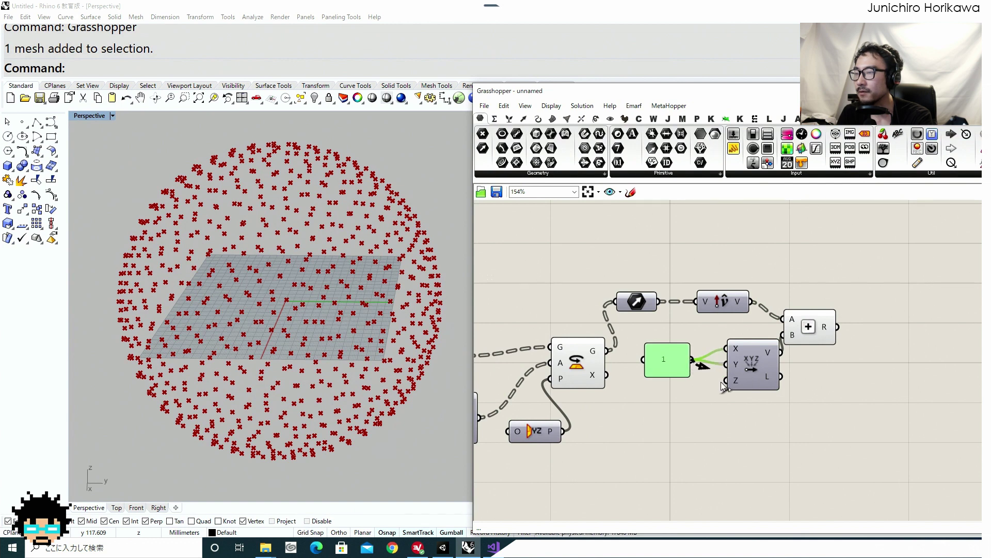
drag(721, 382, 701, 366)
drag(757, 351, 762, 346)
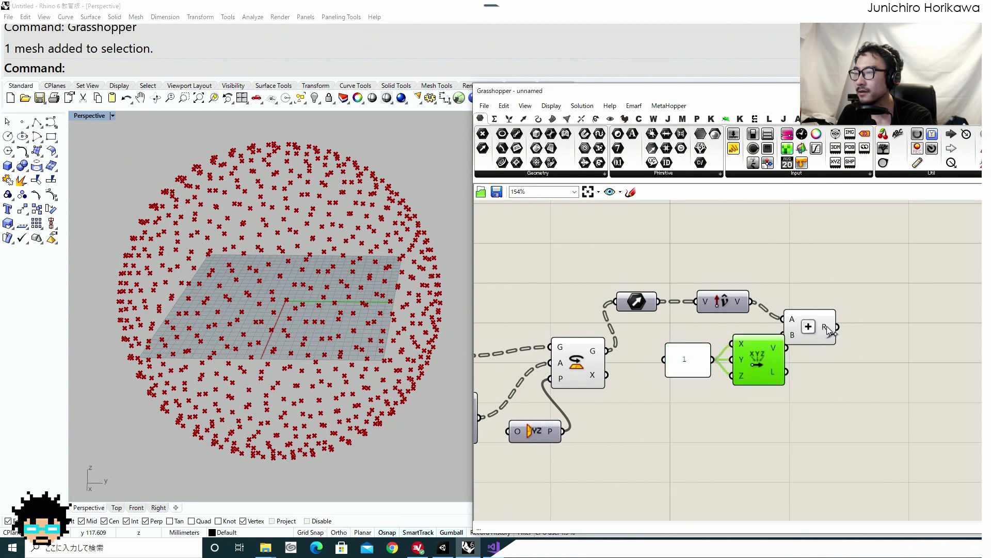
drag(819, 326, 837, 318)
Step: Add a Multiplication component after Addition and connect Addition's R output to its A input
right_drag(915, 346, 847, 352)
double_click(847, 352)
text(mul)
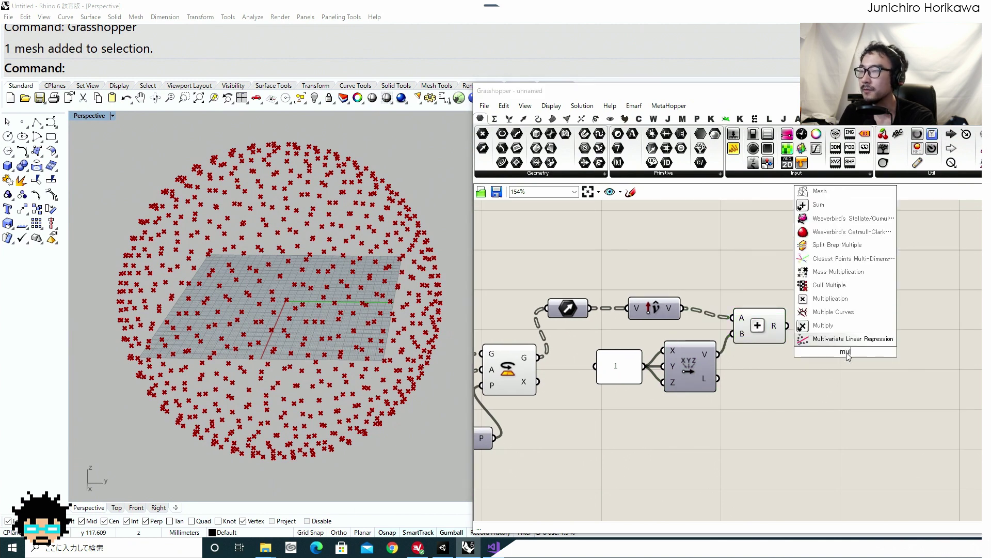
click(831, 299)
scroll(787, 325, up, 2)
drag(787, 326, 826, 340)
Step: Duplicate the Panel of 1, set the copy to 0.5 and connect it to Multiplication's B input
double_click(777, 393)
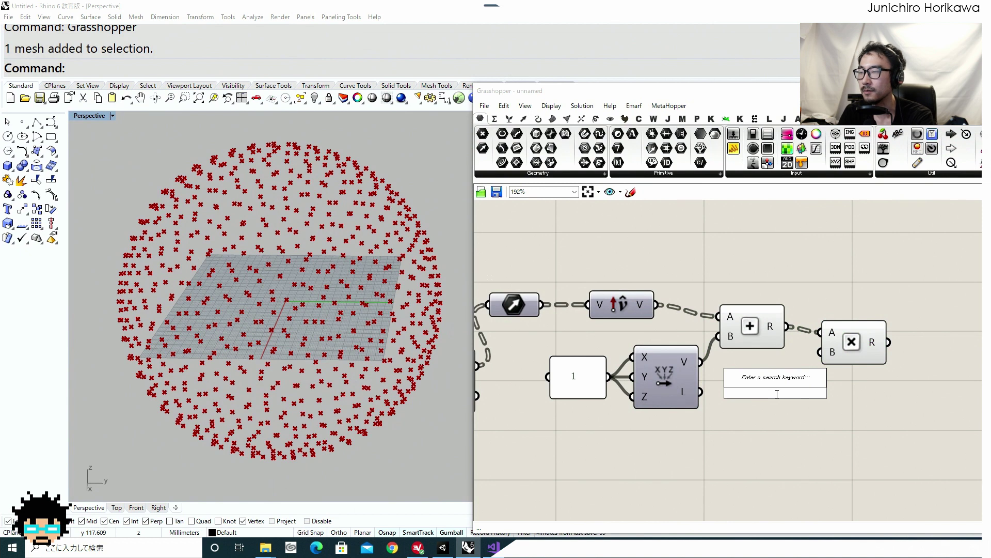
double_click(774, 418)
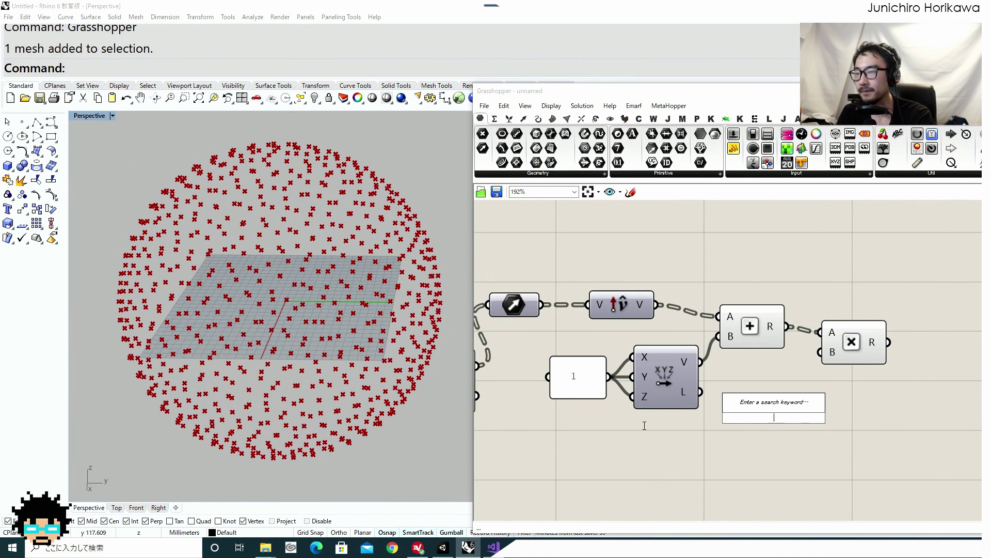
click(589, 393)
key(ctrl+c)
key(ctrl+v)
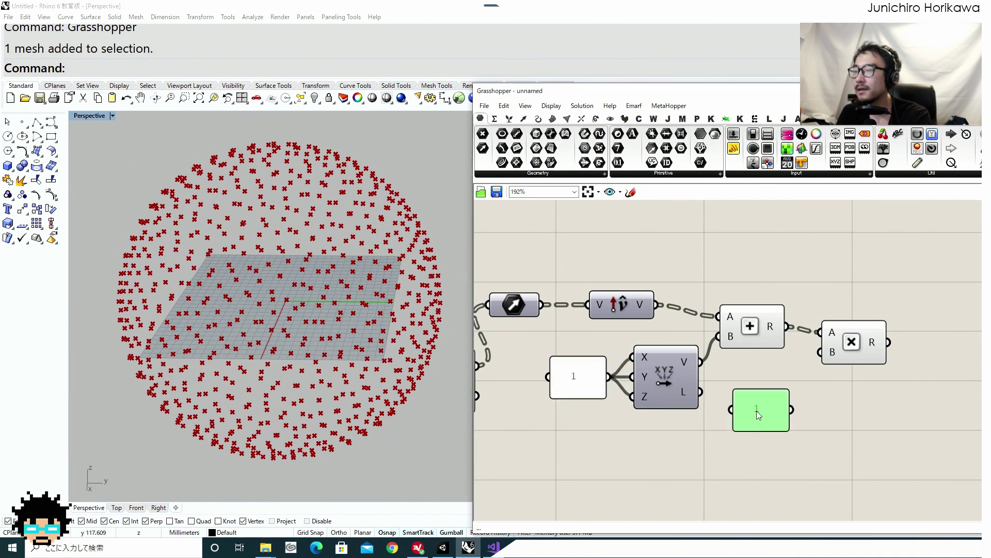
double_click(761, 401)
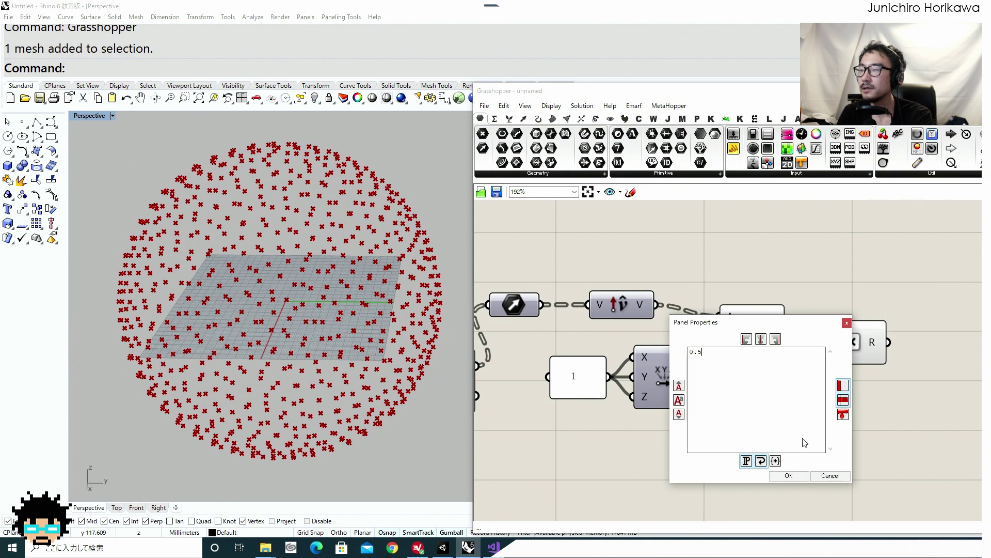
click(788, 477)
drag(796, 401, 820, 351)
Step: Add a Deconstruct Vector component after Multiplication, connect Multiplication's R output to its V input and align it with Multiplication
right_drag(849, 379, 789, 395)
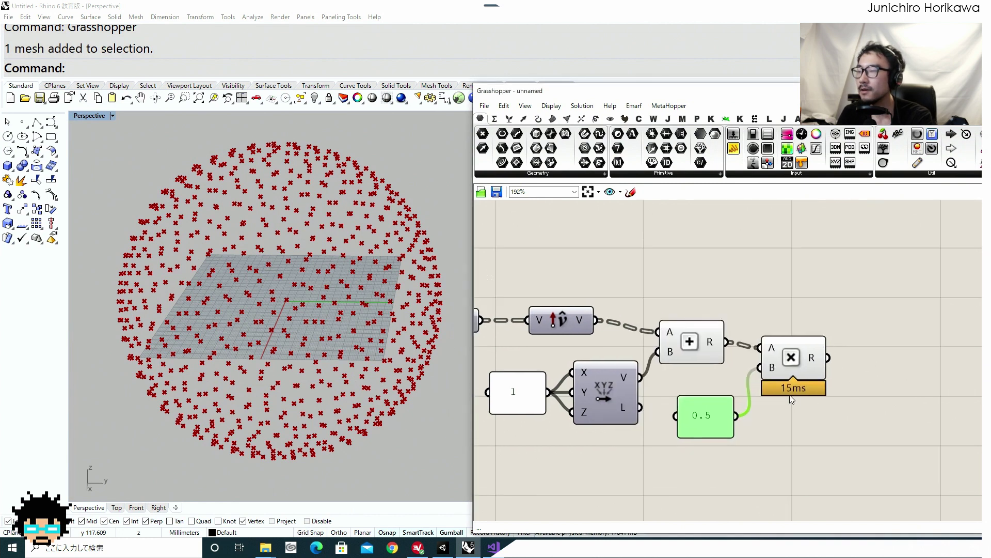
double_click(882, 395)
text(se)
key(BackSpace)
key(BackSpace)
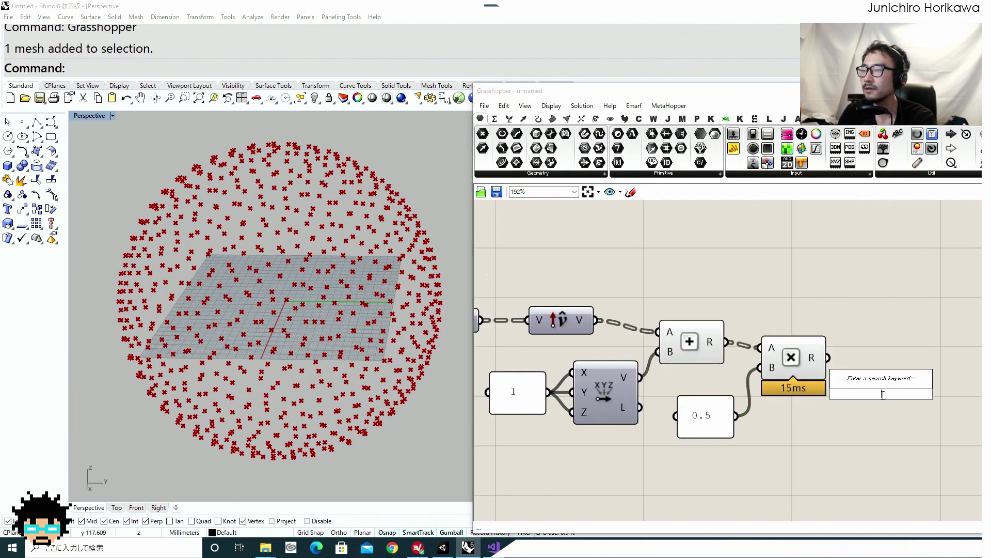
text(deconstruct vec)
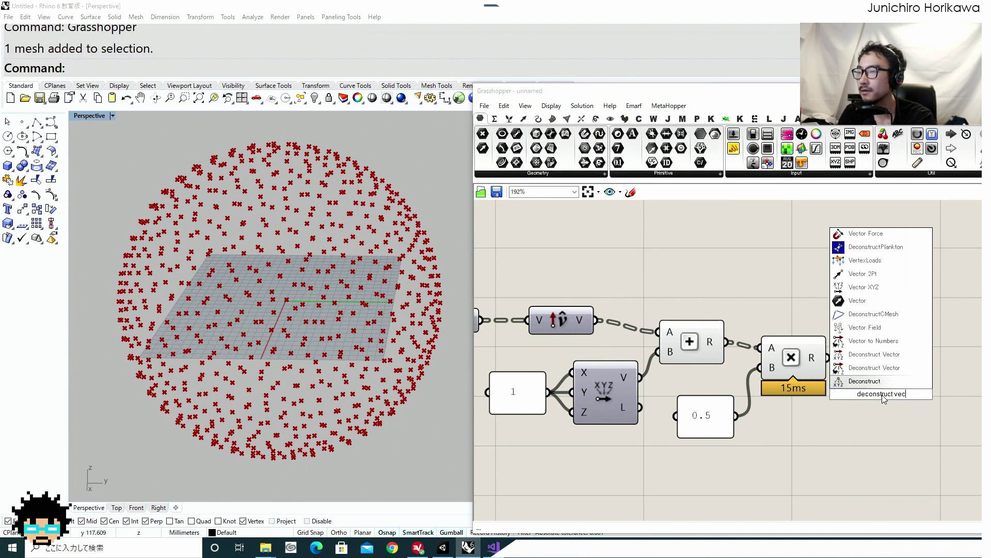
click(857, 354)
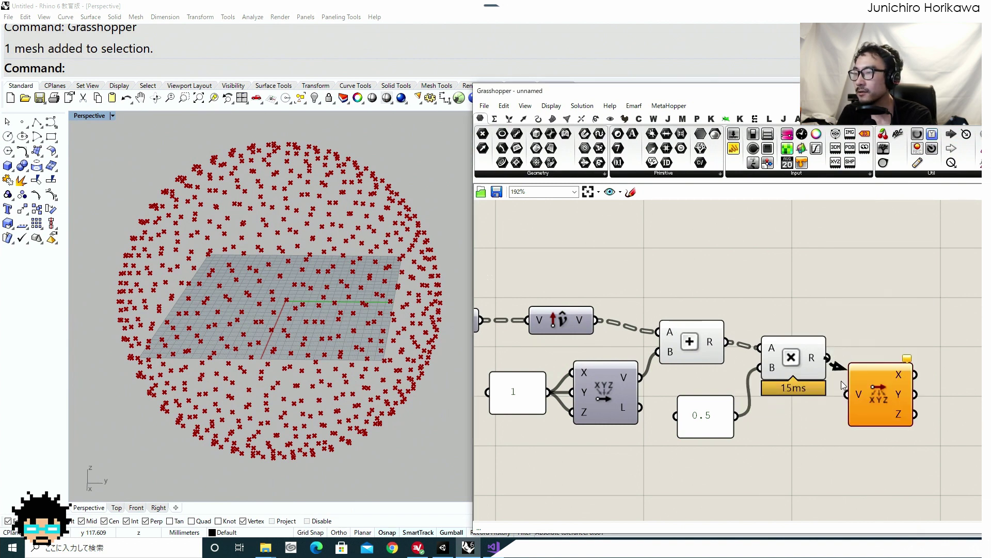
drag(842, 381, 868, 355)
Step: Add a Colour RGB (f) component and connect Deconstruct Vector's X, Y and Z outputs to its R, G and B inputs
scroll(868, 354, down, 1)
double_click(841, 414)
text(rb)
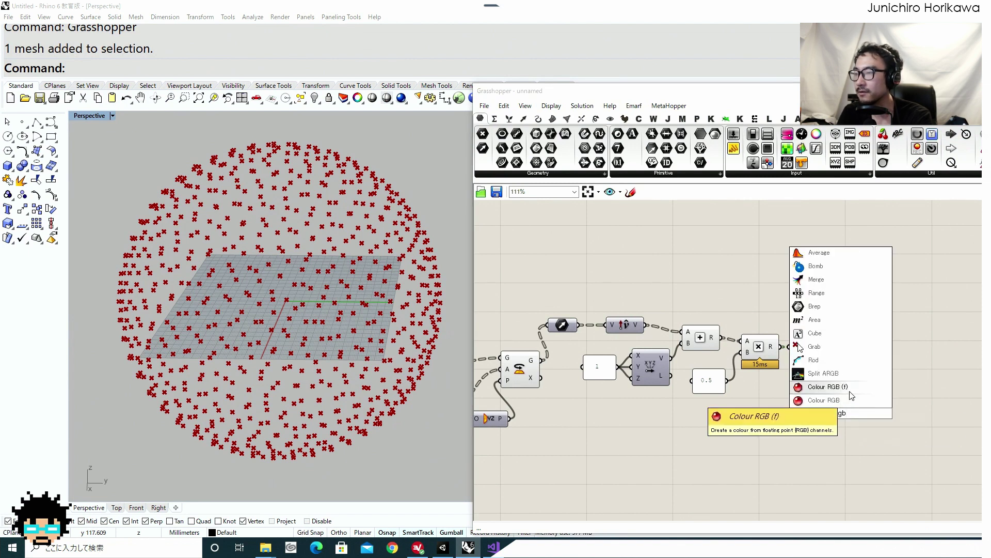
key(Return)
scroll(847, 345, up, 6)
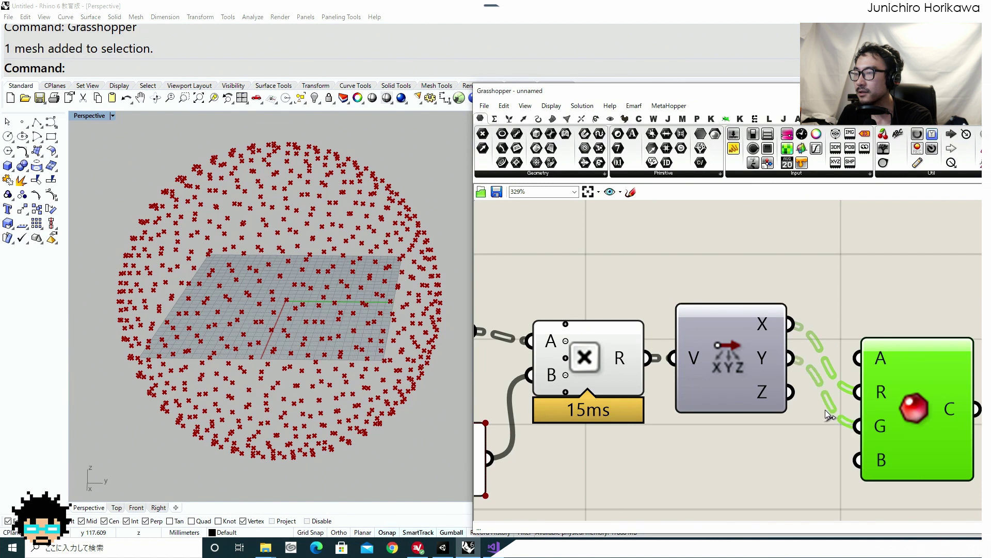
scroll(767, 443, down, 6)
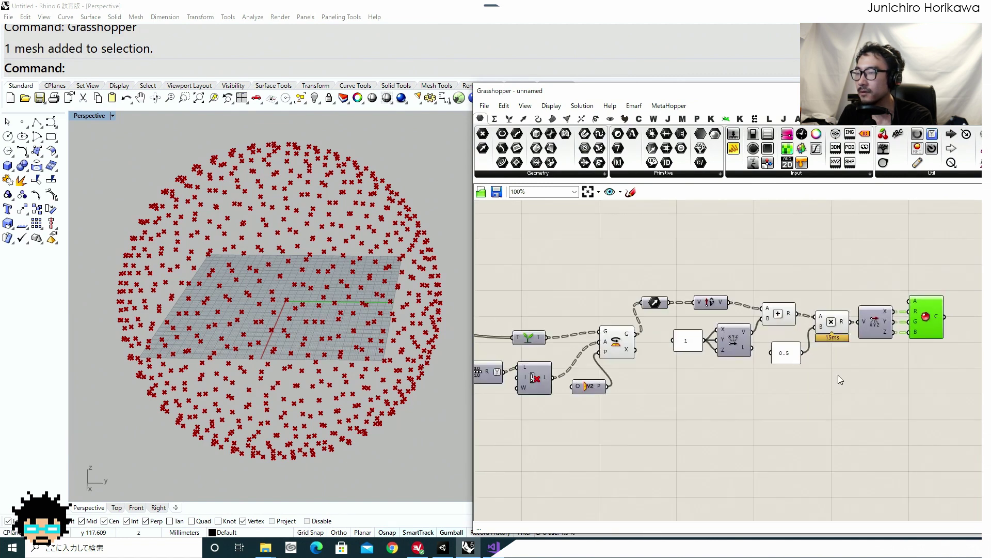
Step: Add a Custom Preview component and connect the rotation component's G output to its G input
double_click(799, 418)
text(prre)
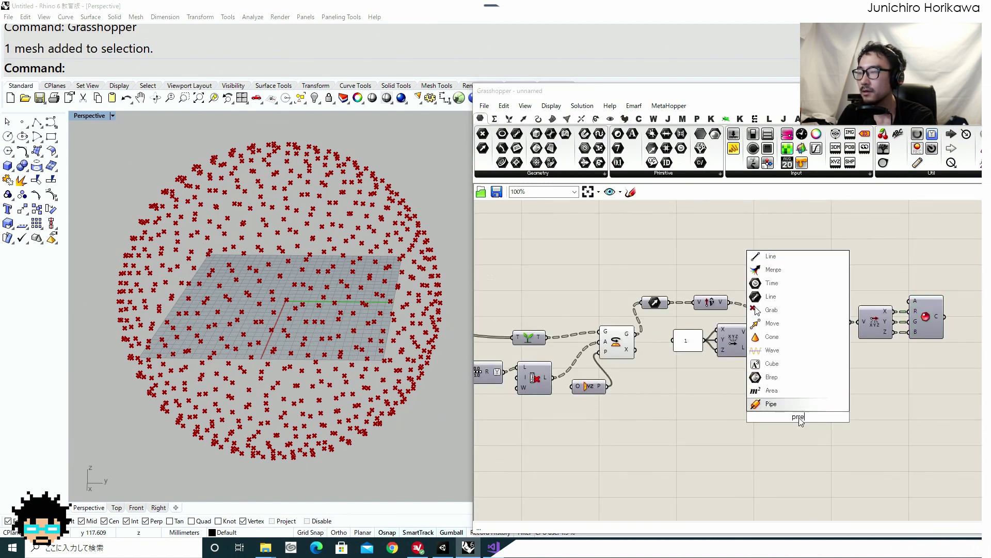
key(BackSpace)
key(BackSpace)
text(eve)
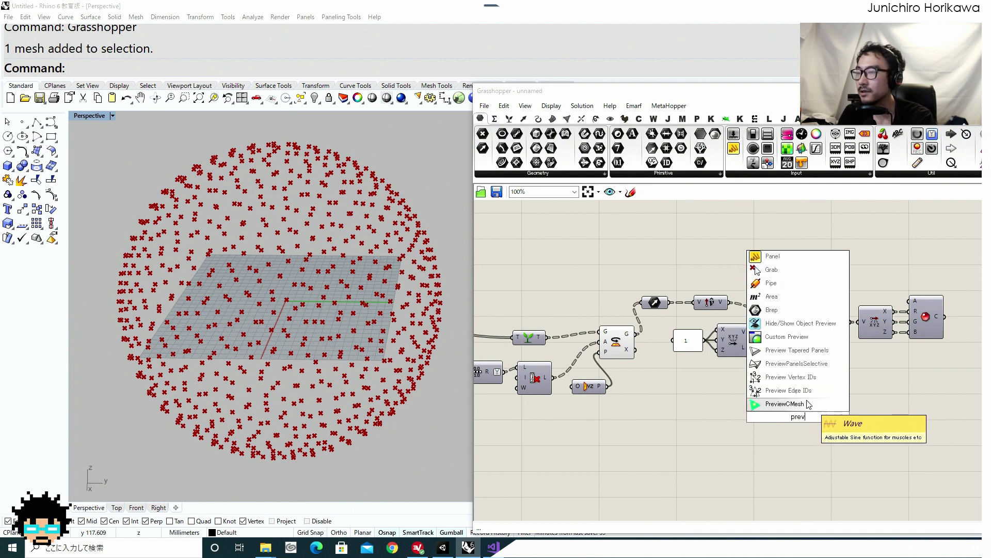
click(807, 404)
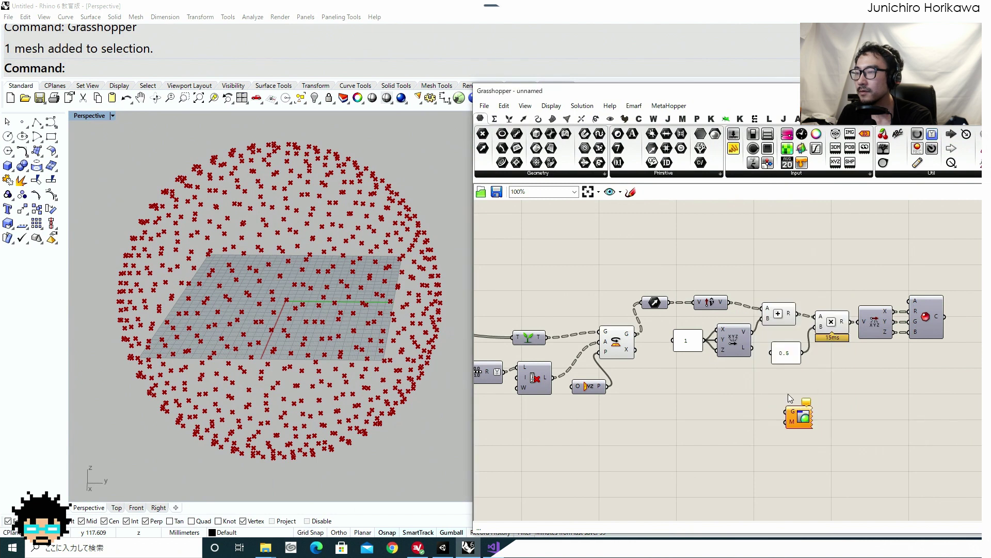
click(791, 420)
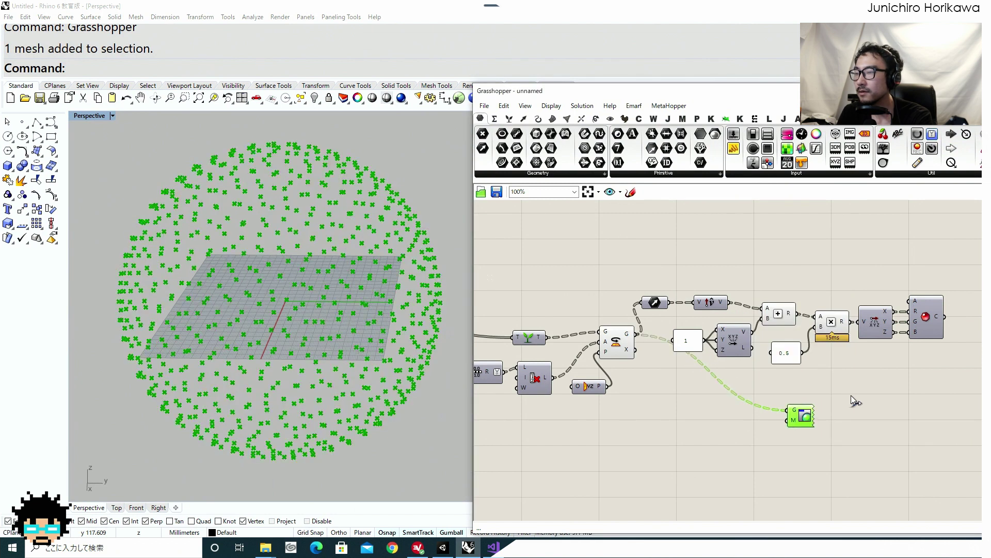
Step: Place Custom Preview beyond Colour RGB (f) and connect the colour's C output to its M input
right_drag(955, 379, 834, 389)
drag(827, 328, 825, 388)
right_drag(729, 429, 839, 420)
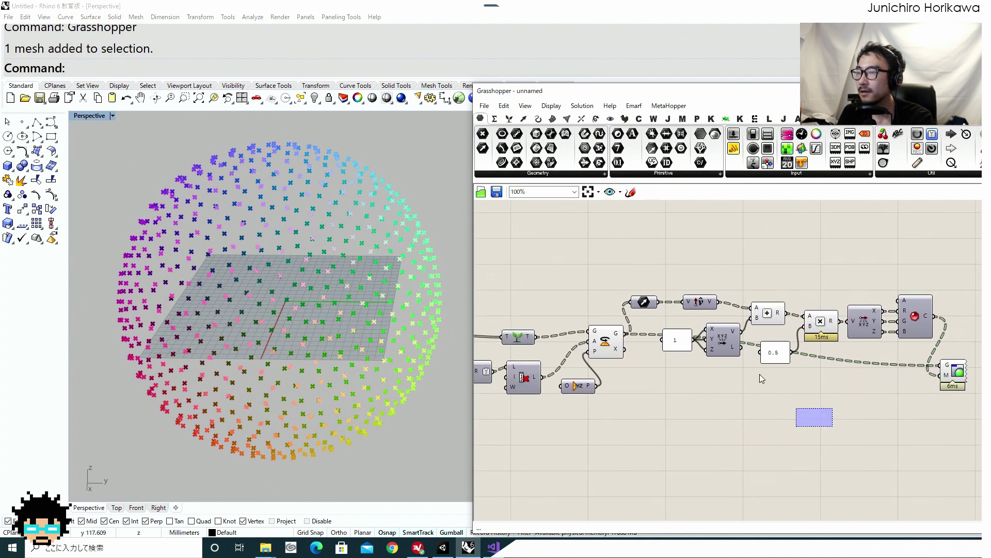
Step: Turn off the preview of the rotation component and the neighbouring vector components
drag(760, 374, 584, 259)
middle_click(636, 399)
click(671, 369)
click(671, 369)
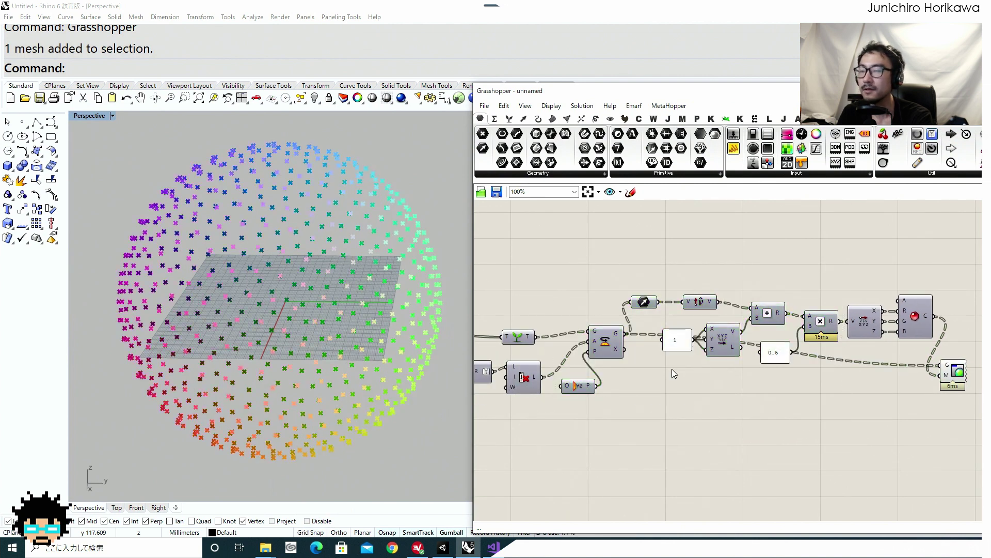
Step: Check the coloured points on the sphere, and delete the large unused Panel below the start of the definition
right_drag(227, 239, 194, 238)
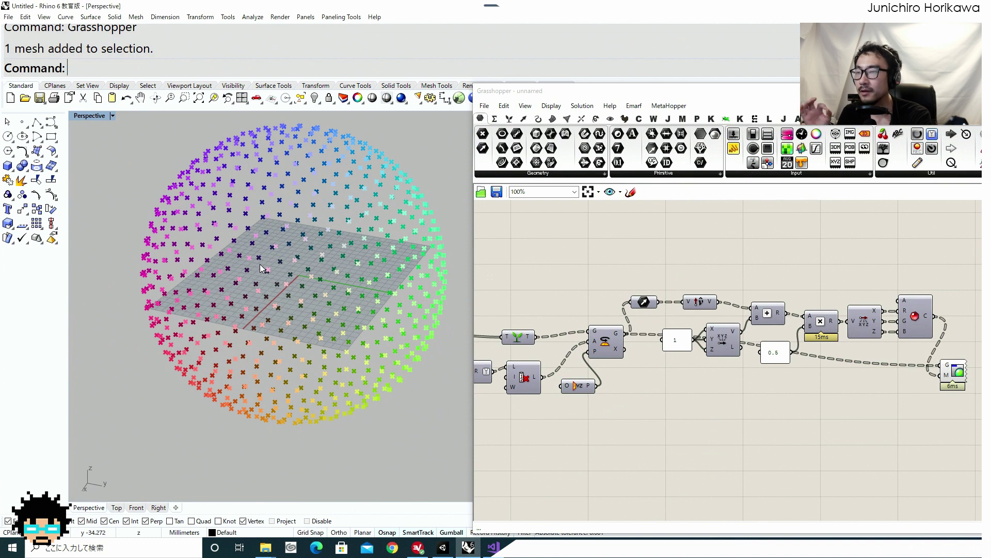
scroll(300, 280, up, 3)
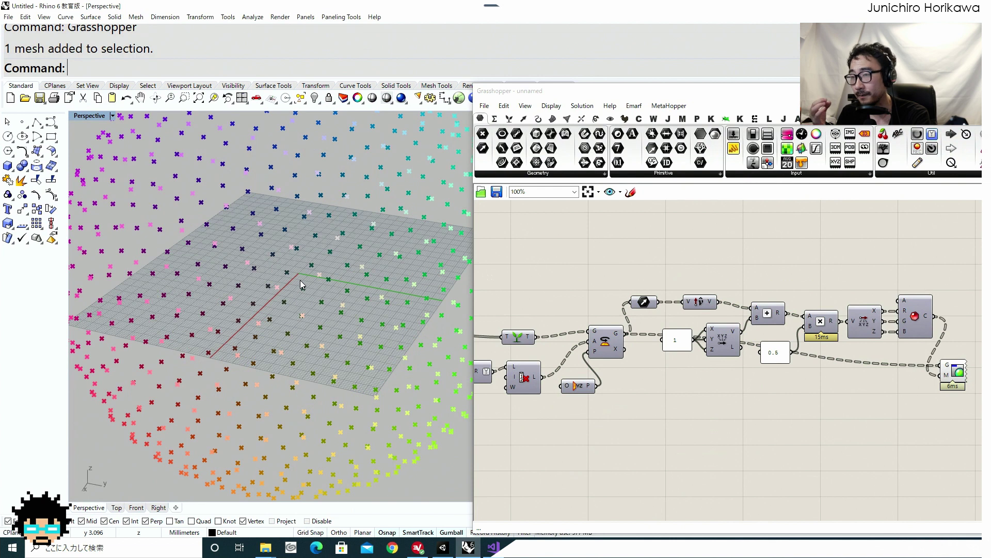
scroll(274, 296, down, 5)
scroll(270, 299, up, 2)
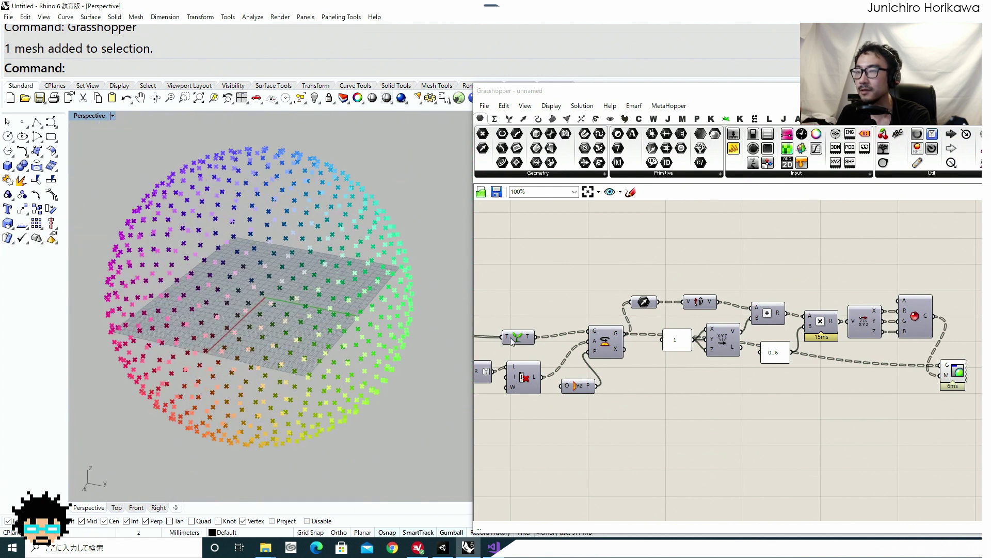
right_drag(525, 342, 749, 315)
scroll(744, 320, down, 4)
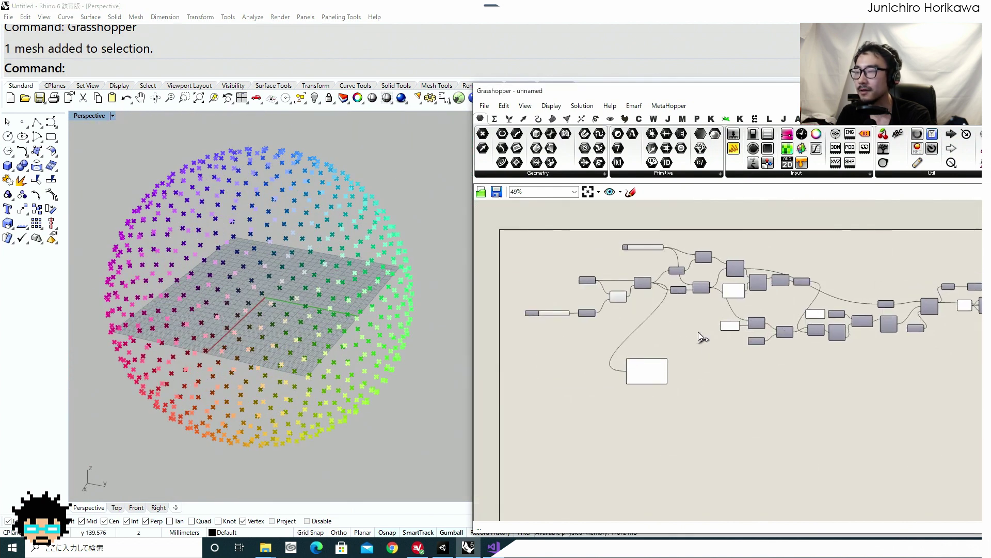
scroll(698, 332, up, 2)
click(651, 372)
key(Delete)
Step: Set the Degrees slider to 3.85 to make the sphere points denser, and shift the slider component slightly down
scroll(606, 342, up, 2)
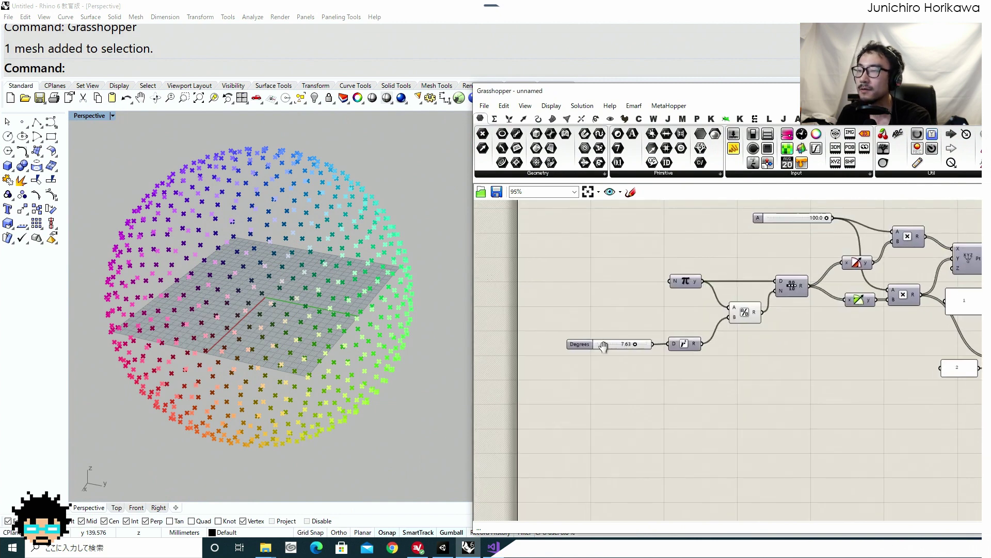
scroll(603, 346, up, 4)
drag(653, 338, 605, 338)
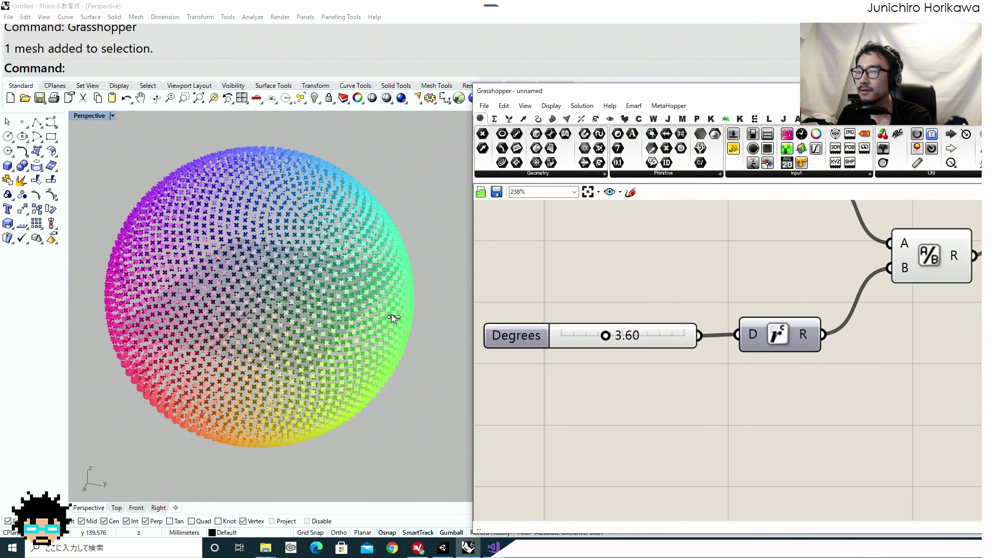
right_drag(391, 314, 408, 289)
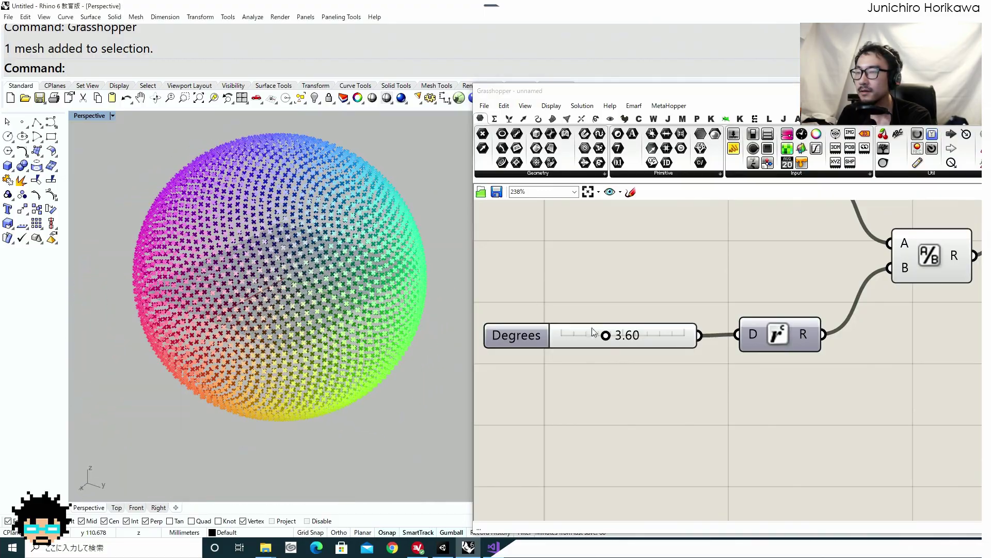
mouse_move(607, 335)
mouse_down()
mouse_move(649, 338)
mouse_move(611, 338)
mouse_up()
right_drag(425, 283, 311, 309)
scroll(369, 322, up, 4)
scroll(369, 320, down, 4)
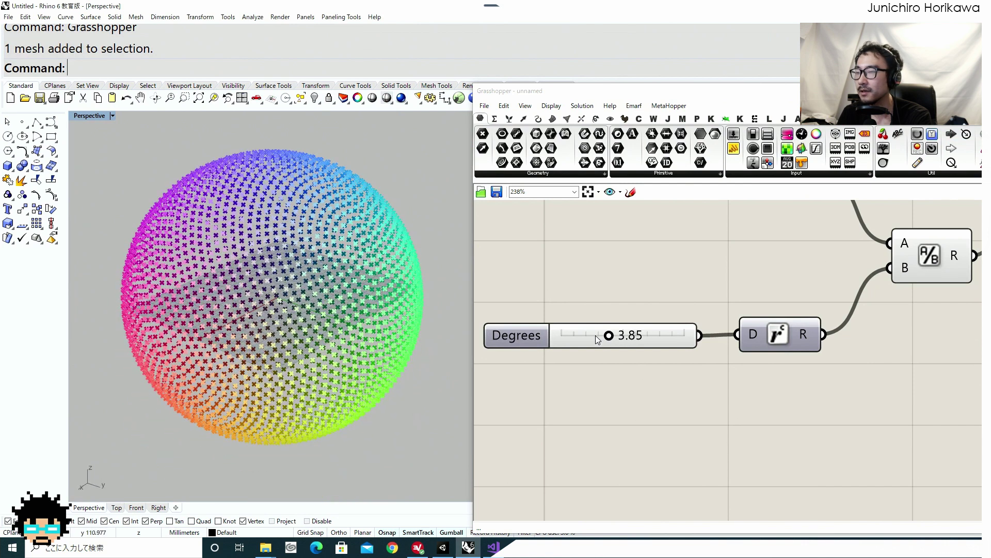
drag(596, 336, 590, 346)
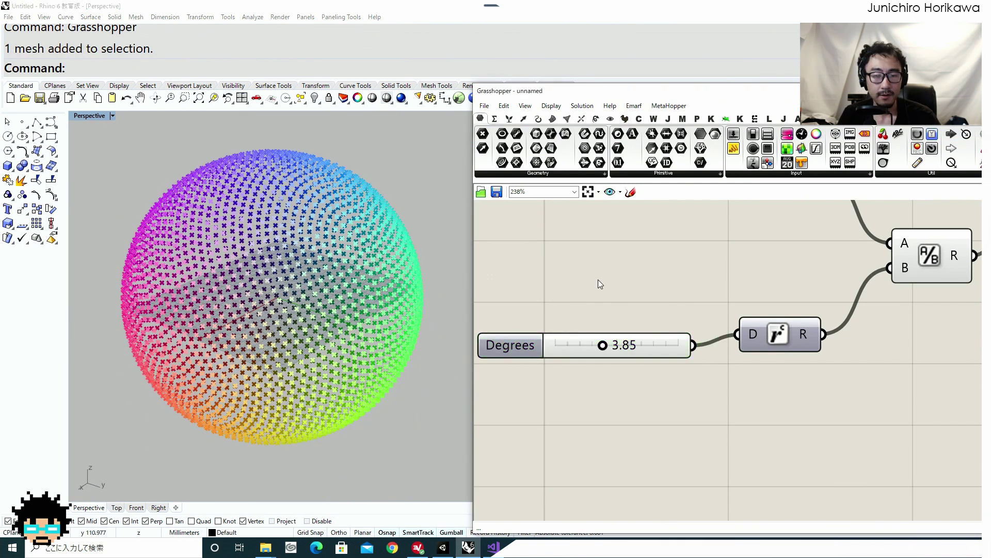